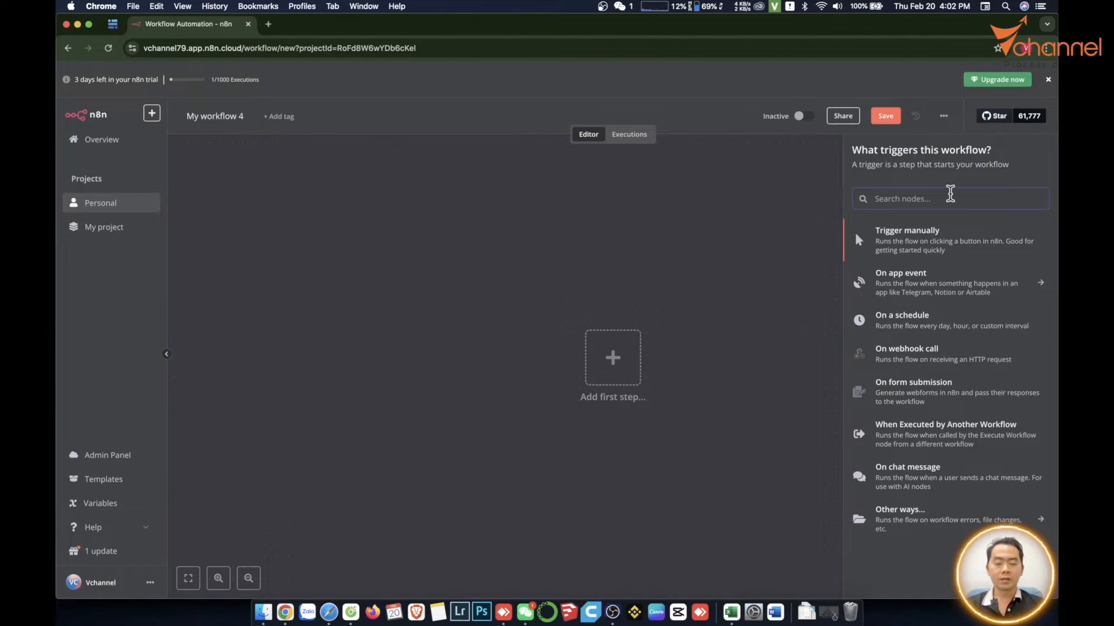
- Add a Chat Trigger node as the workflow's first step and move it slightly lower on the canvas
{"action": "type", "text": "cha"}
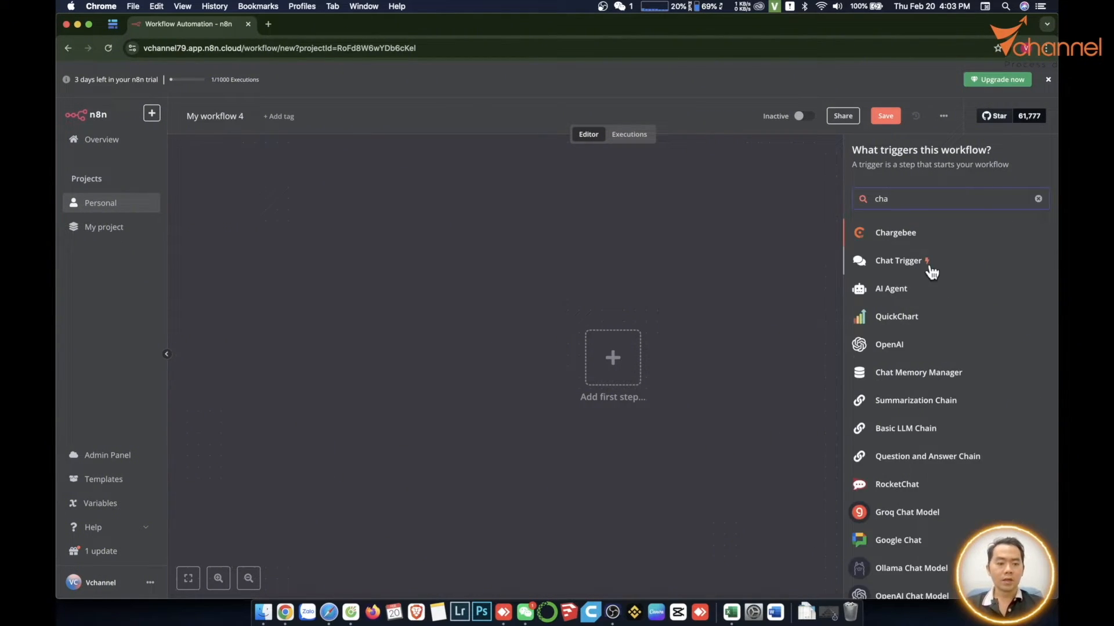
{"action": "left_click", "coordinate": [936, 266]}
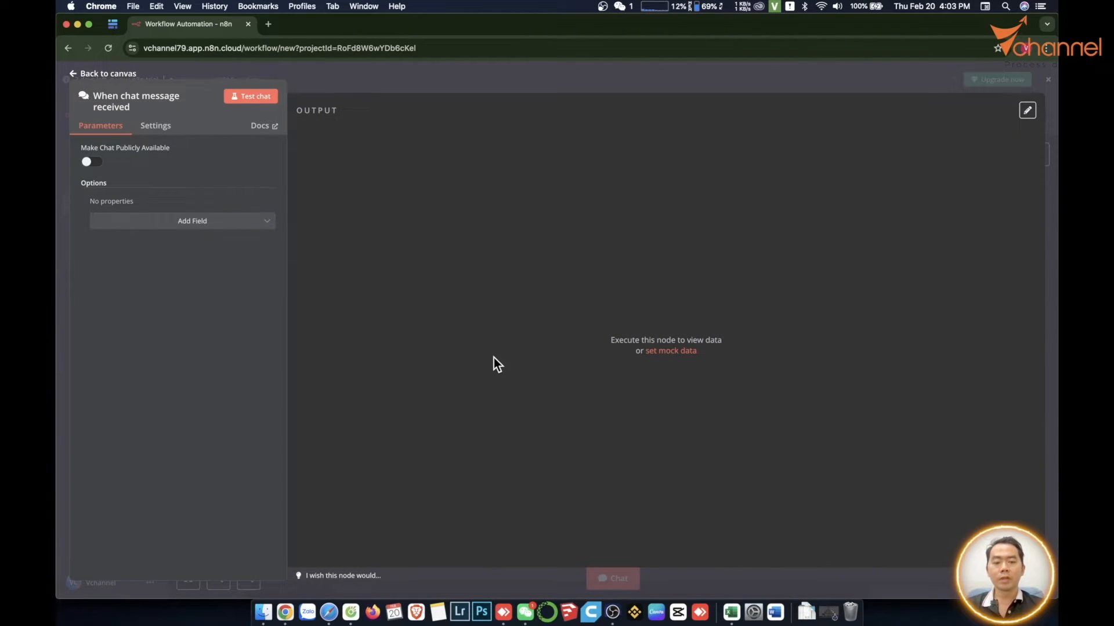
{"action": "key", "text": "Escape"}
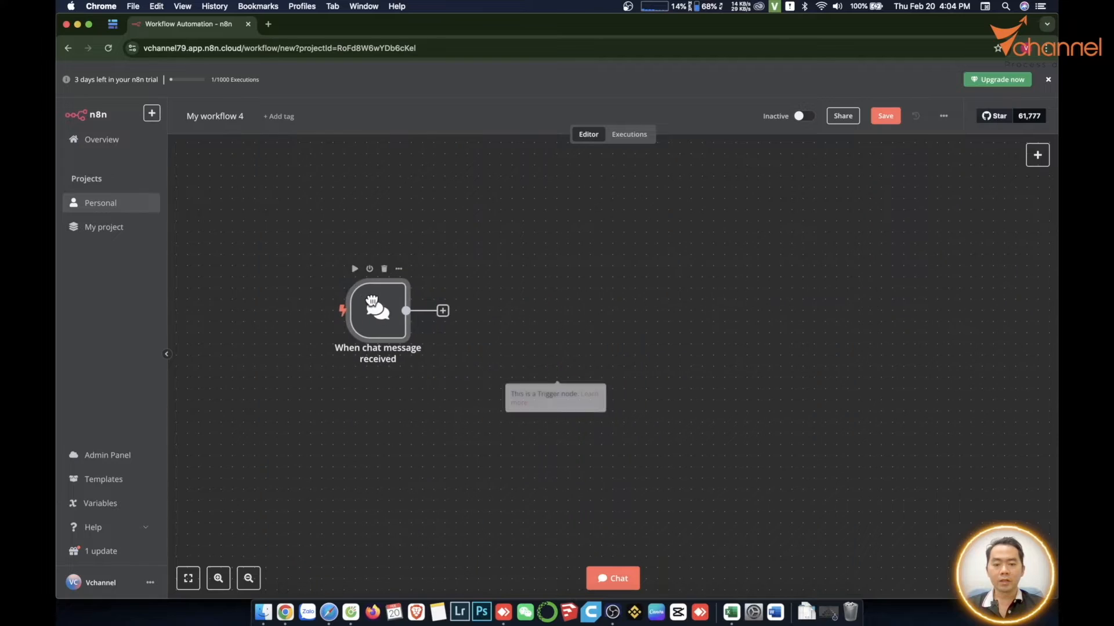
{"action": "left_click_drag", "start_coordinate": [371, 301], "coordinate": [371, 335]}
- Connect an AI Agent node after the chat trigger, keeping its default Tools Agent settings
{"action": "left_click", "coordinate": [443, 344]}
{"action": "type", "text": "ai agent"}
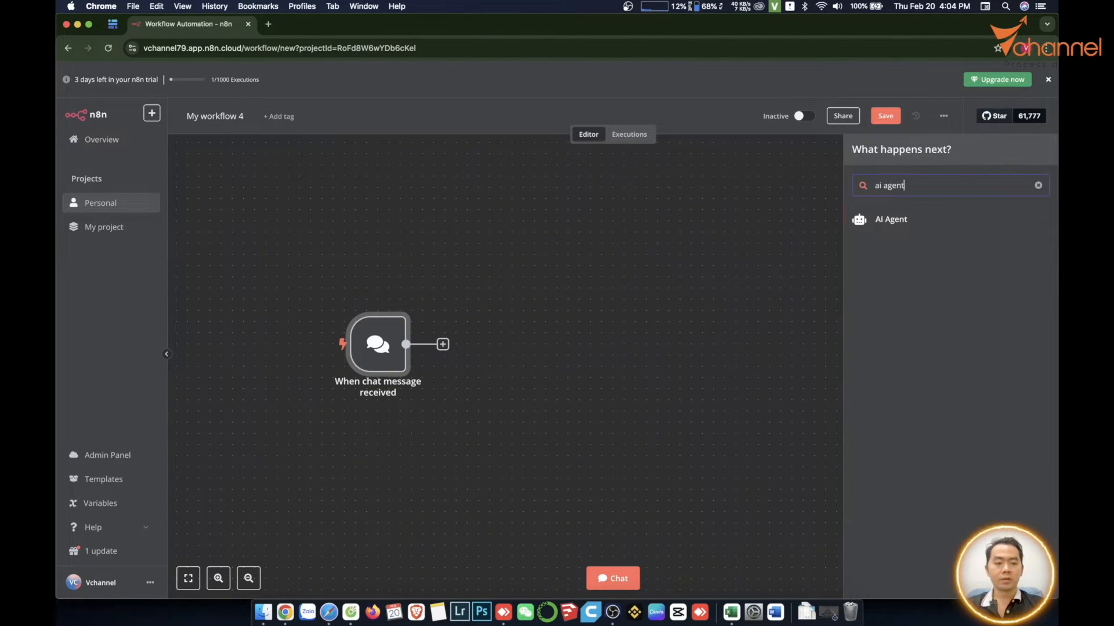
{"action": "key", "text": "Return"}
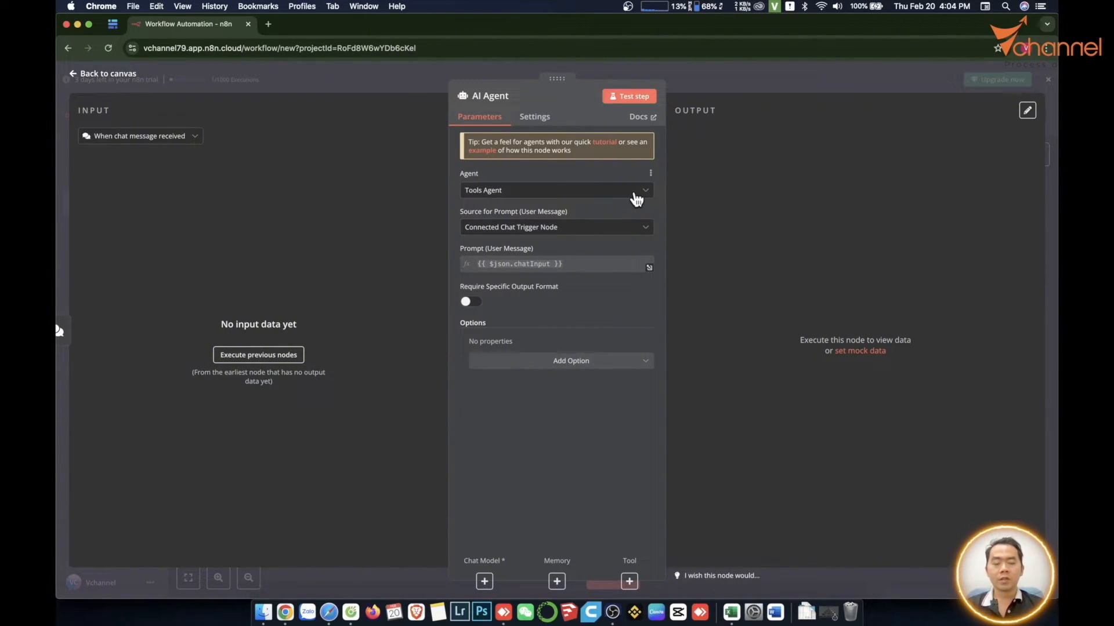
{"action": "key", "text": "Escape"}
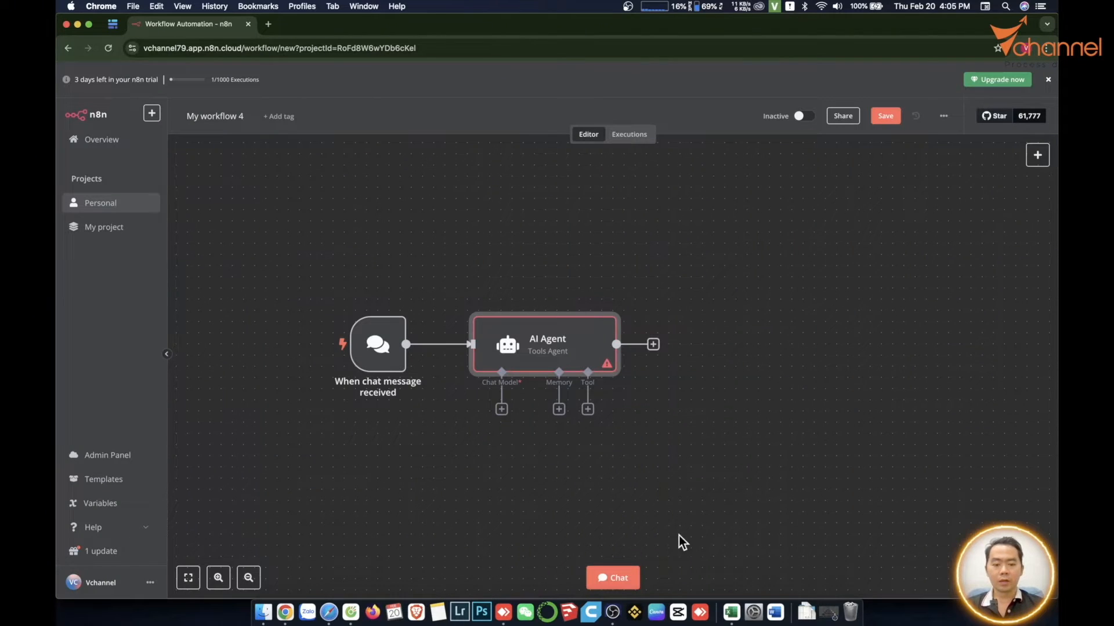
- Attach an OpenAI Chat Model node to the AI Agent's Chat Model input
{"action": "left_click", "coordinate": [502, 410]}
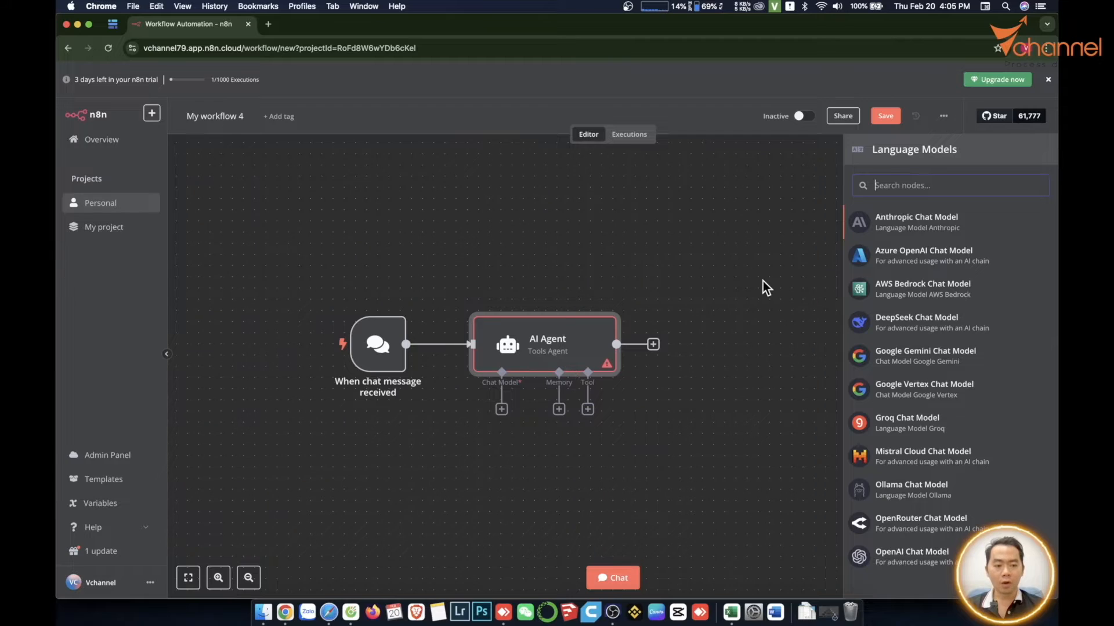
{"action": "type", "text": "open"}
{"action": "key", "text": "BackSpace"}
{"action": "key", "text": "BackSpace"}
{"action": "key", "text": "BackSpace"}
{"action": "key", "text": "BackSpace"}
{"action": "type", "text": "d"}
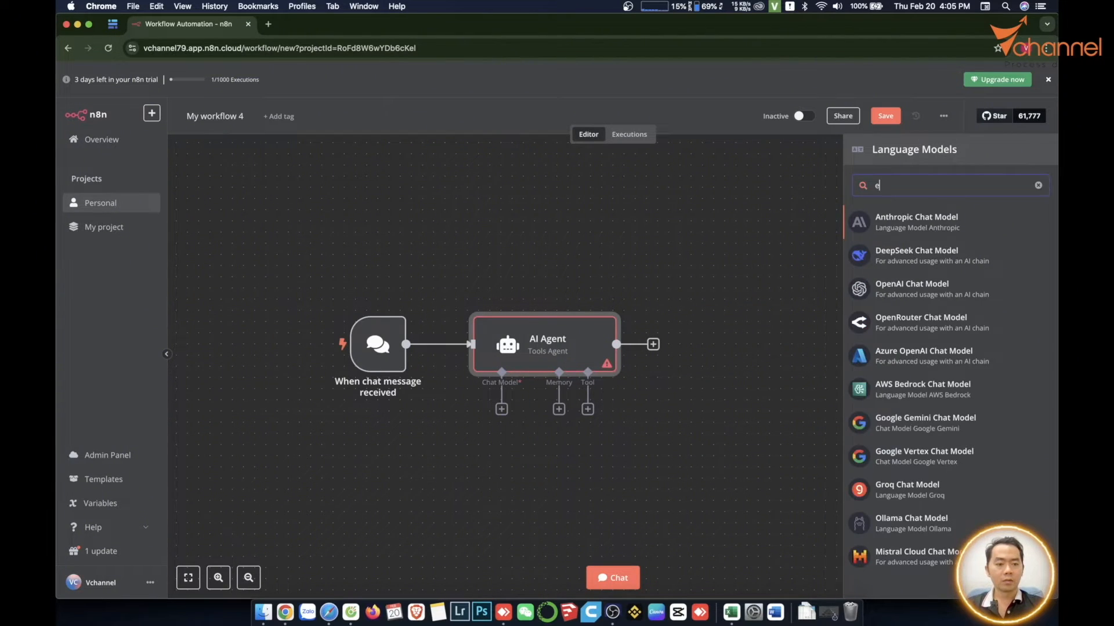
{"action": "key", "text": "BackSpace"}
{"action": "type", "text": "open"}
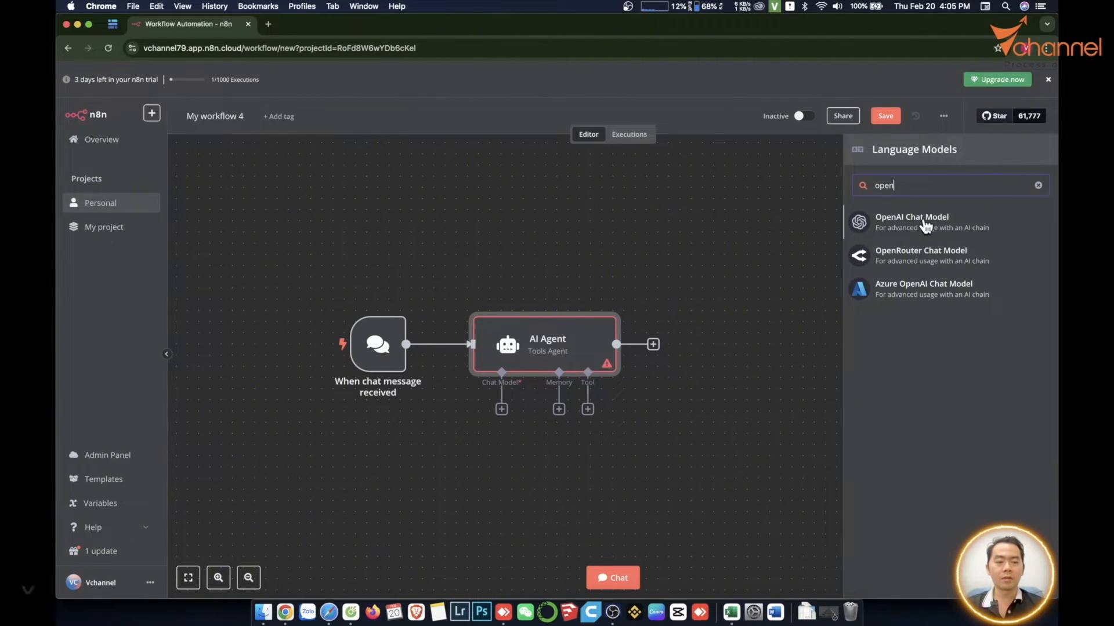
{"action": "left_click", "coordinate": [926, 225]}
- Start a new OpenAI credential for the OpenAI Chat Model node
{"action": "left_click", "coordinate": [537, 149]}
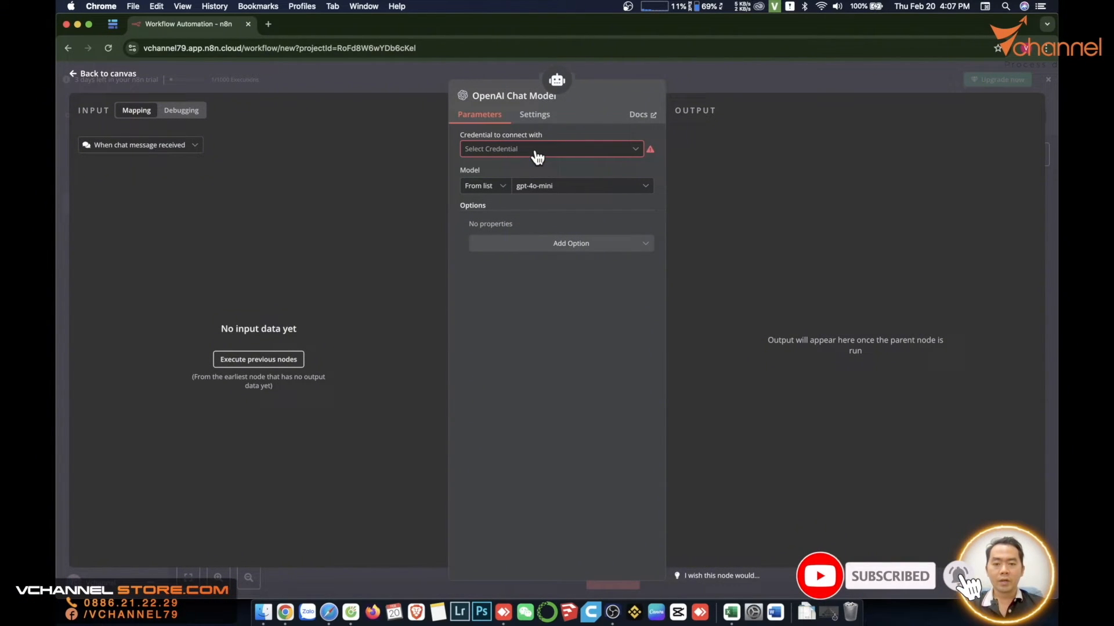
{"action": "left_click", "coordinate": [538, 151]}
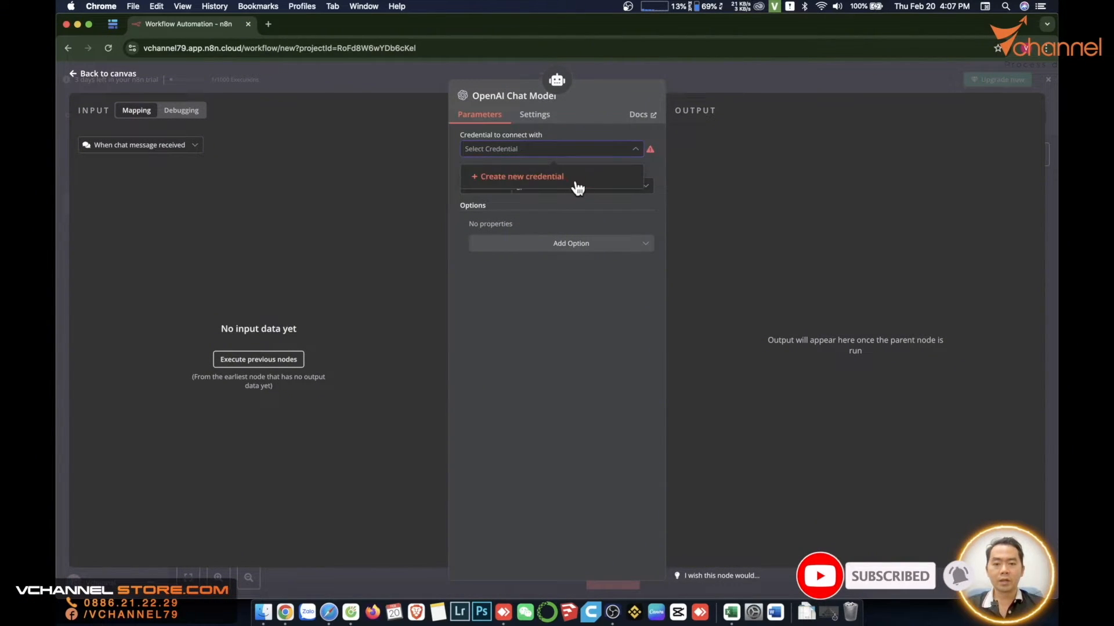
{"action": "left_click", "coordinate": [556, 180]}
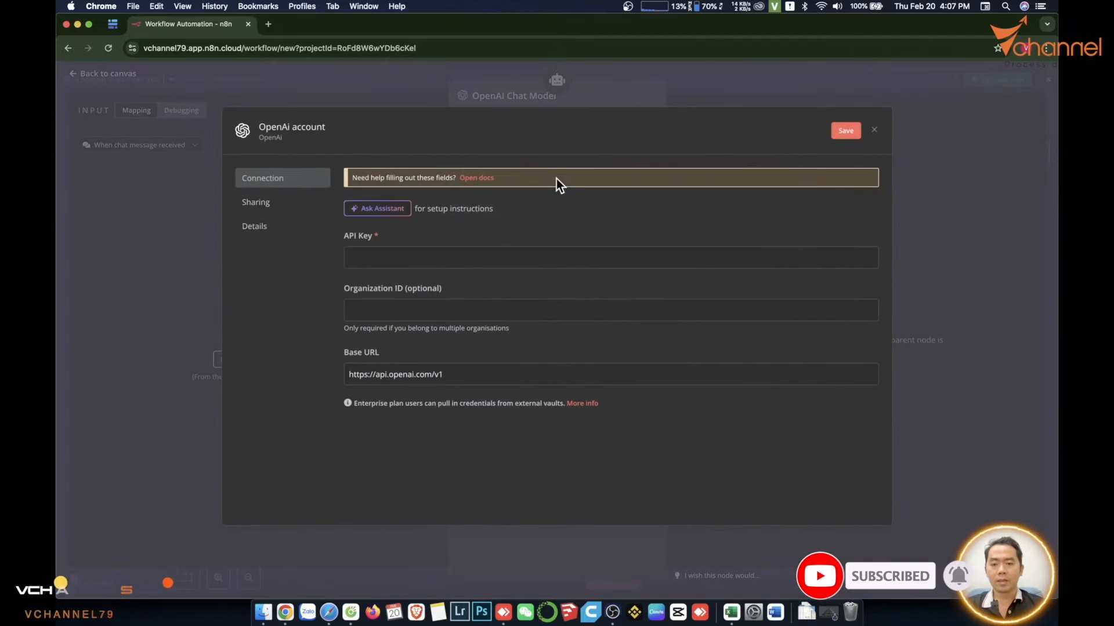
{"action": "left_click_drag", "start_coordinate": [402, 243], "coordinate": [344, 237]}
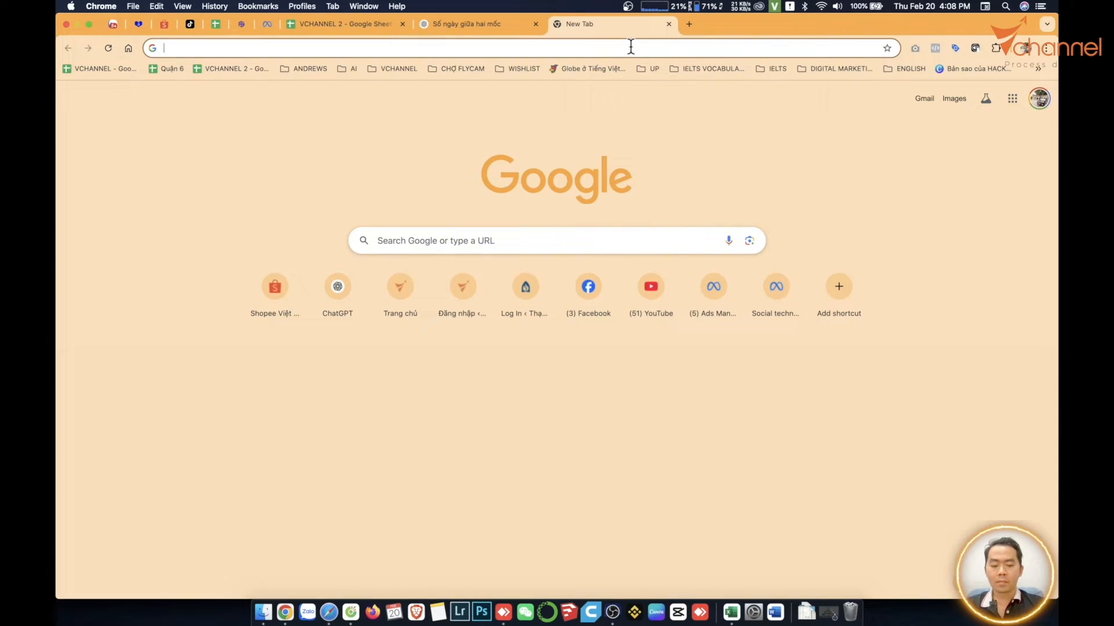
- Go to openai.com in a browser and open the organization's API keys page on the API Platform
{"action": "type", "text": "open"}
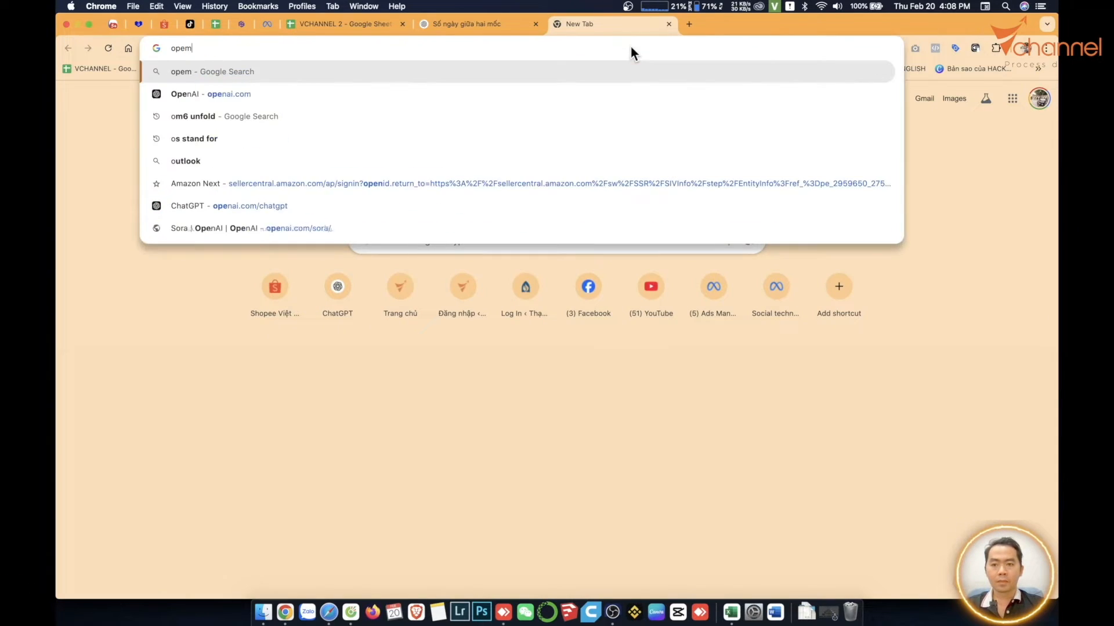
{"action": "key", "text": "Return"}
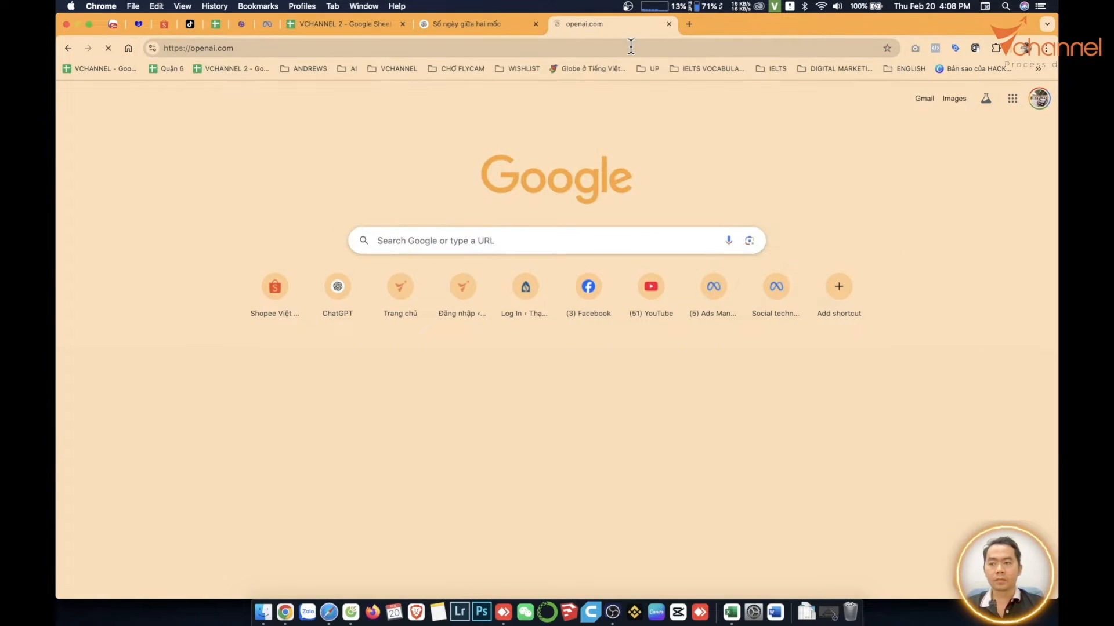
{"action": "mouse_move", "coordinate": [1012, 104]}
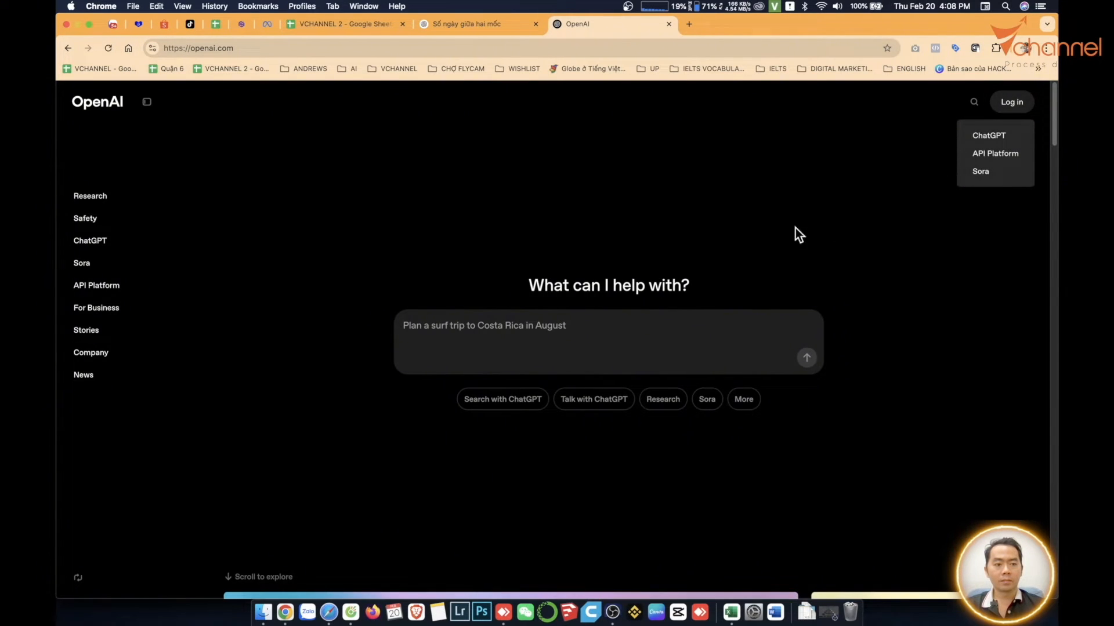
{"action": "left_click", "coordinate": [1005, 156]}
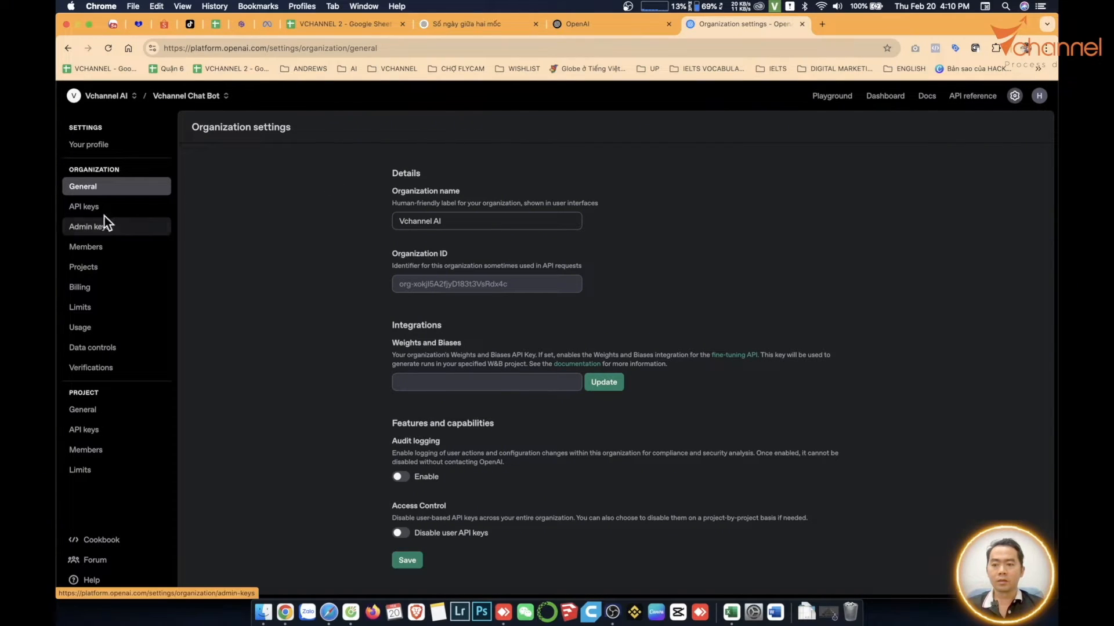
{"action": "left_click", "coordinate": [90, 210]}
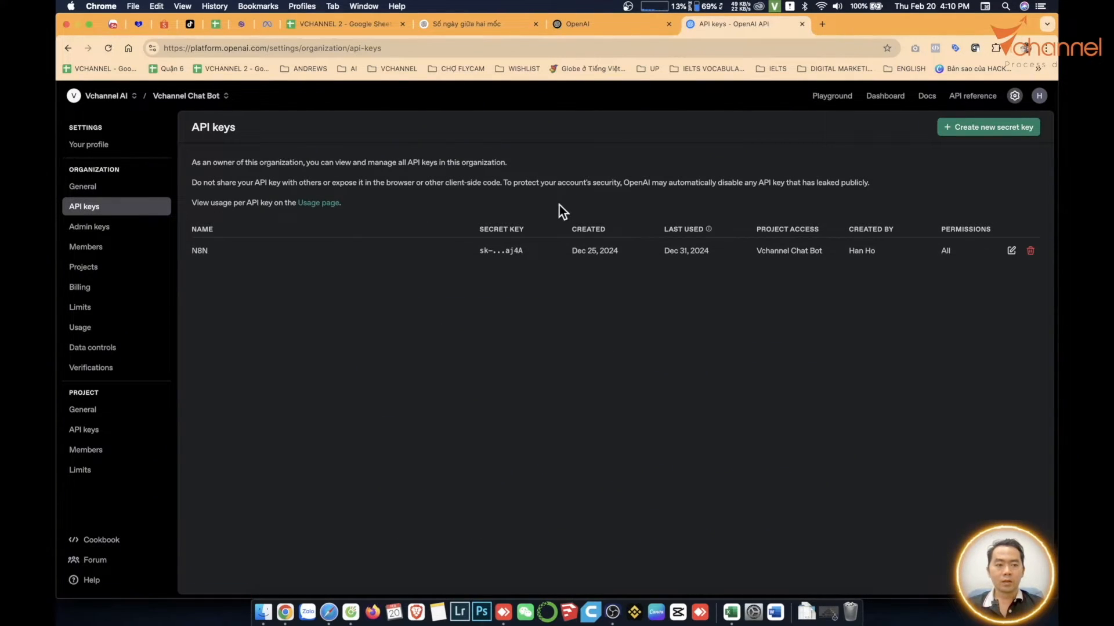
- Create a secret key named Vchannel for the Vchannel Chat Bot project and copy it
{"action": "left_click", "coordinate": [964, 140]}
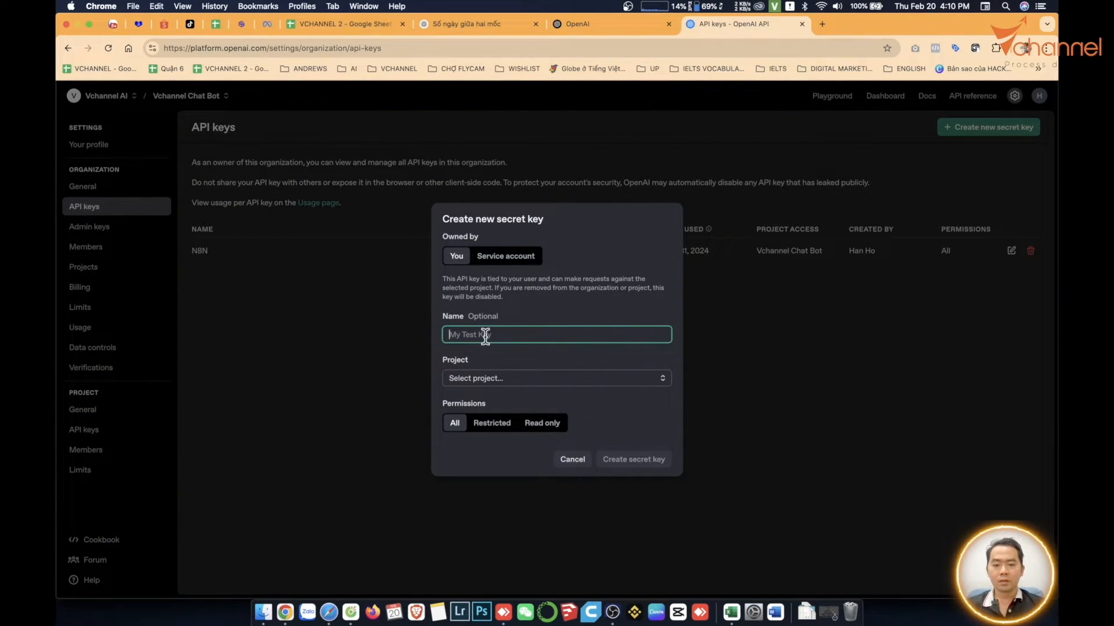
{"action": "type", "text": "Vchannel"}
{"action": "left_click", "coordinate": [563, 382]}
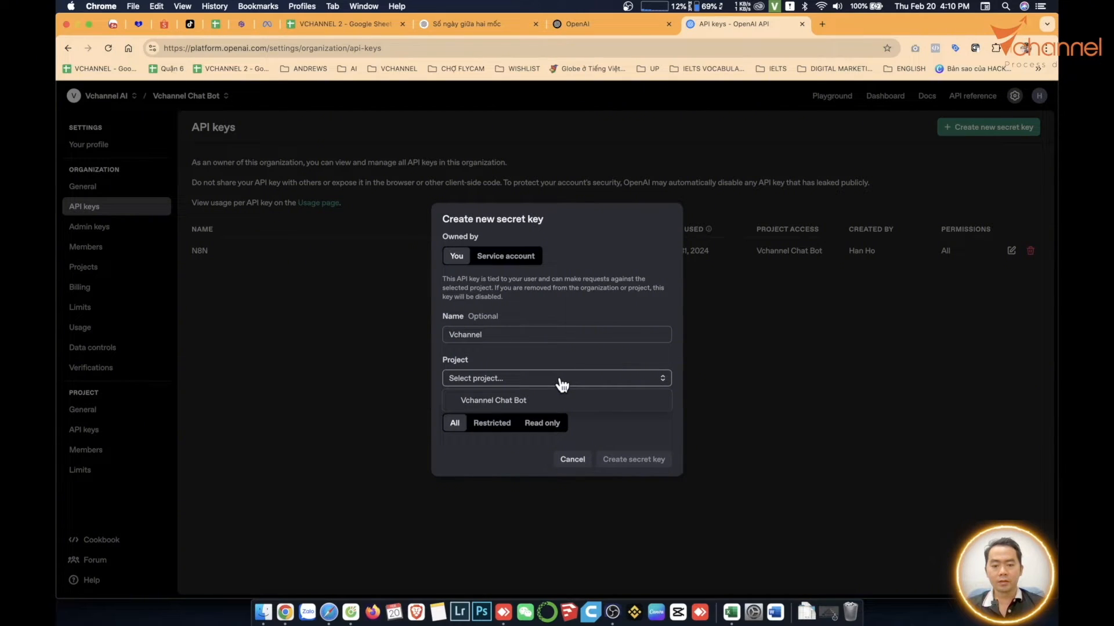
{"action": "left_click", "coordinate": [564, 400]}
{"action": "left_click", "coordinate": [658, 464]}
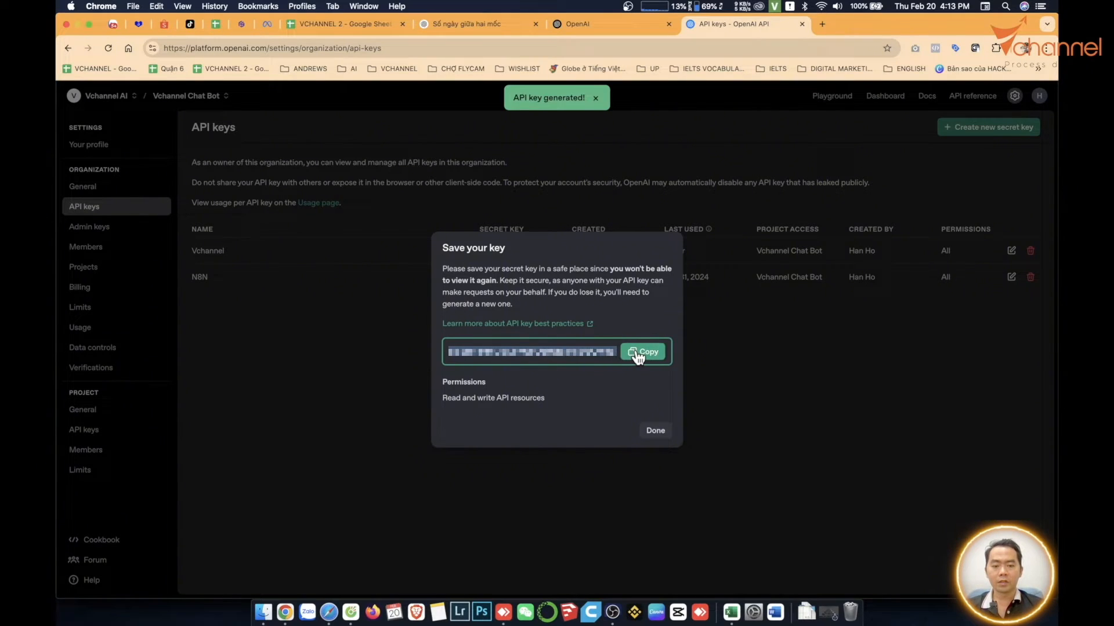
{"action": "left_click", "coordinate": [637, 354]}
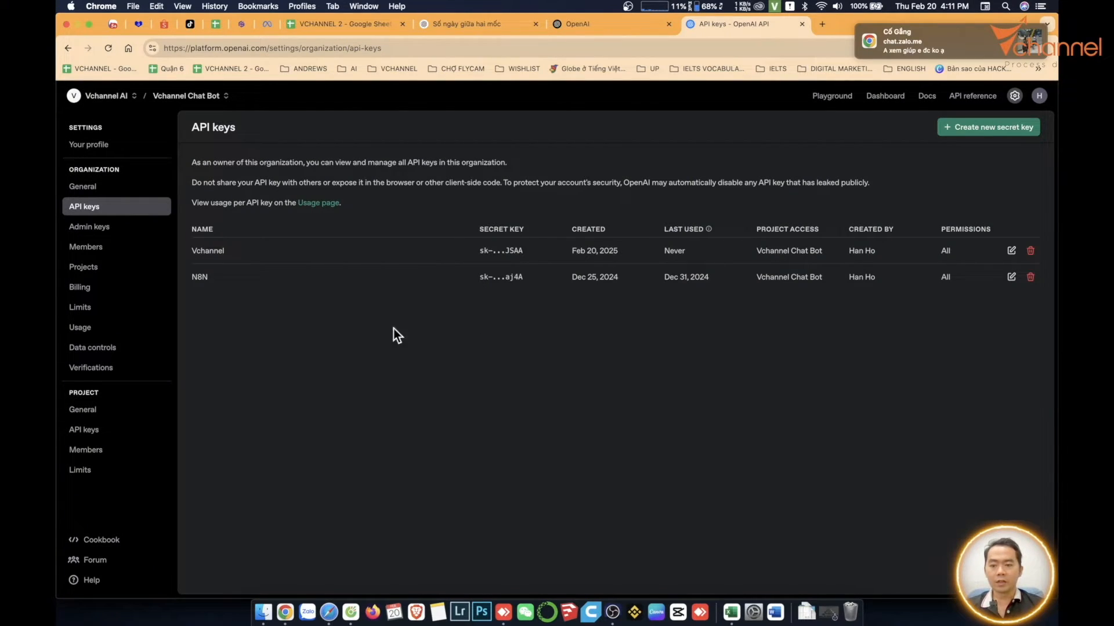
- Open the organization's billing overview and review the options for adding API credits
{"action": "left_click", "coordinate": [89, 290]}
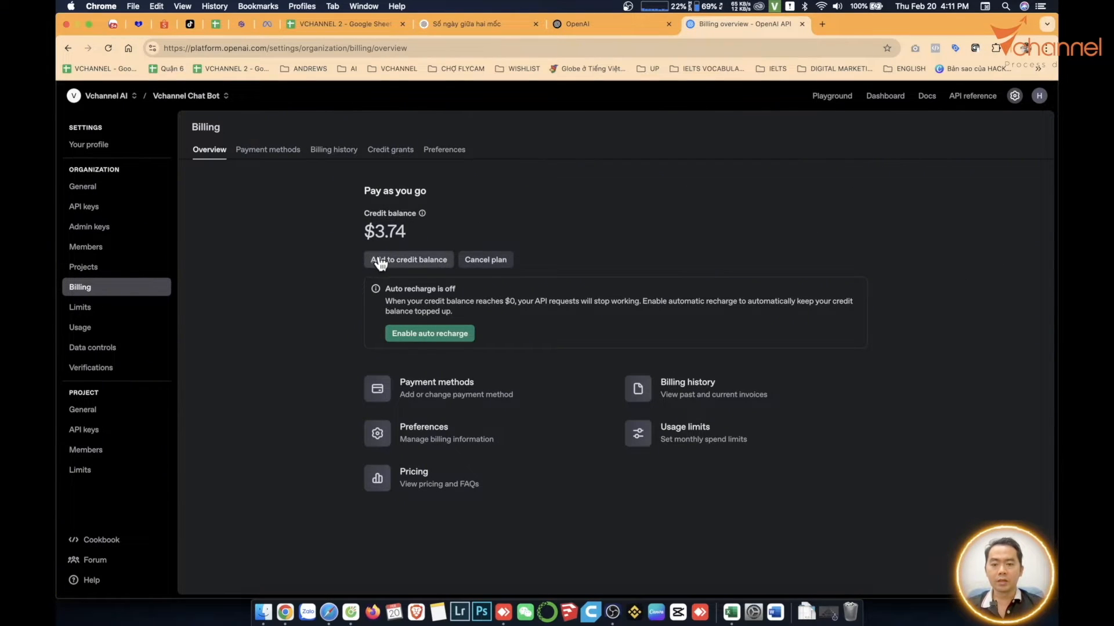
{"action": "left_click", "coordinate": [380, 261]}
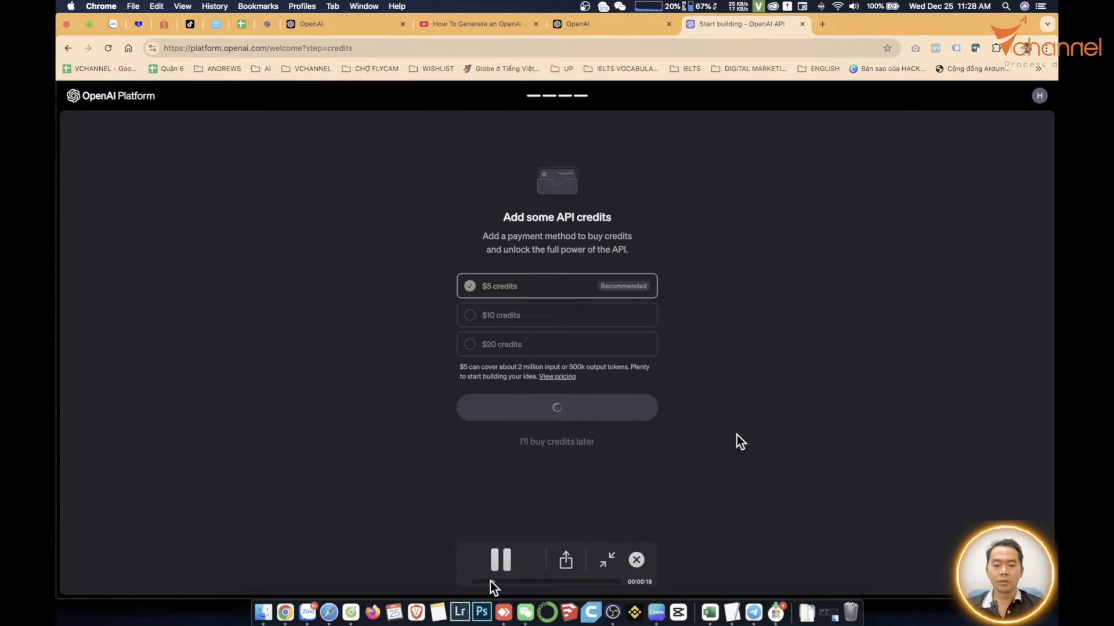
{"action": "left_click", "coordinate": [500, 560]}
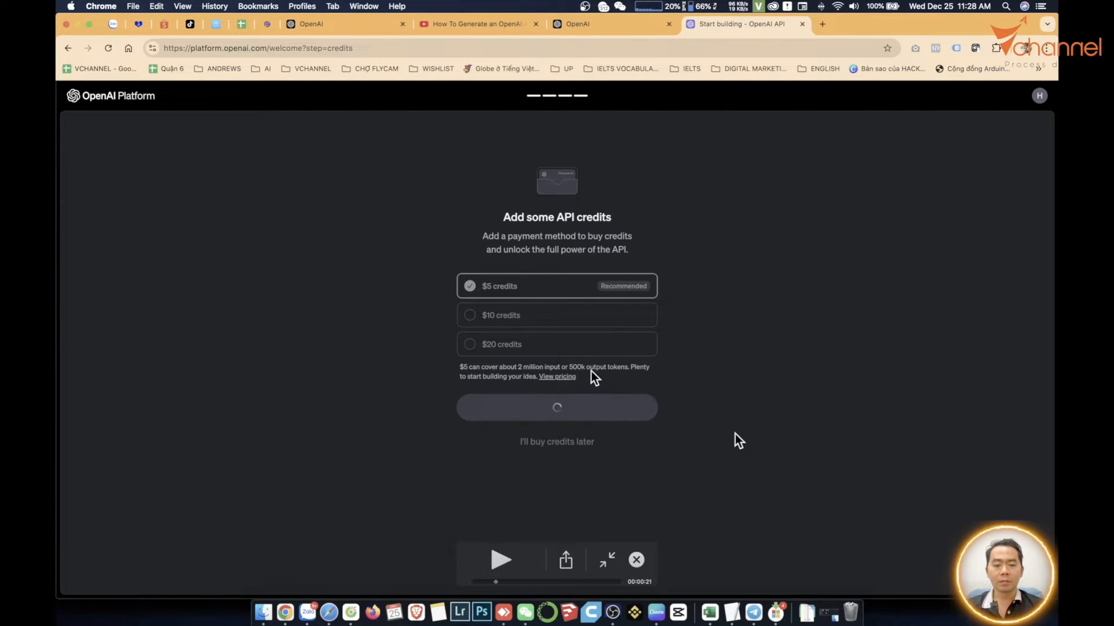
{"action": "left_click", "coordinate": [503, 581]}
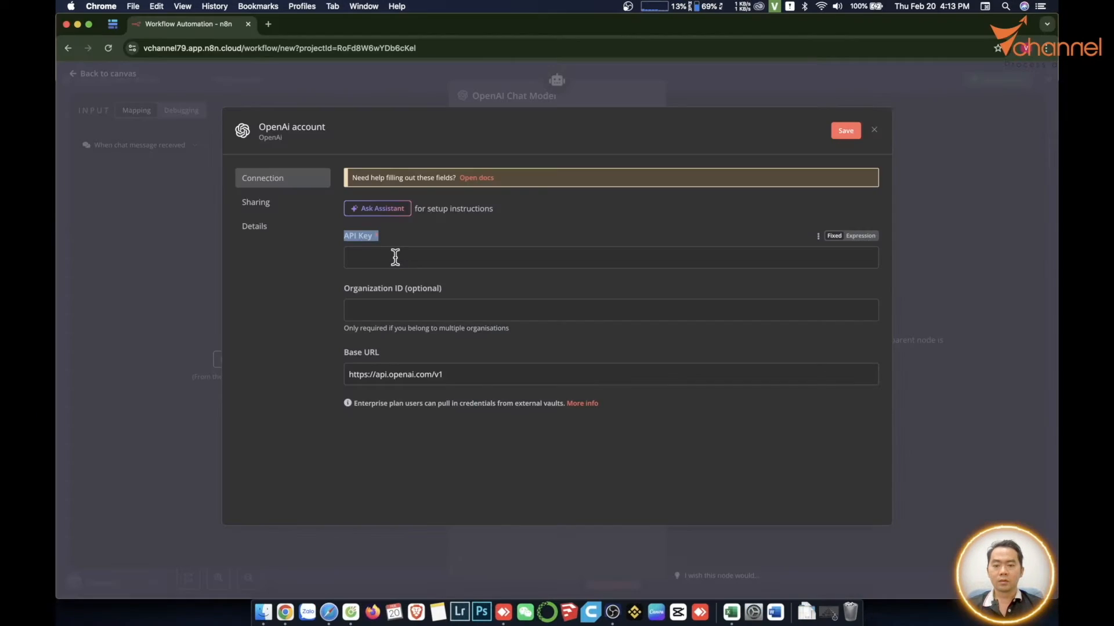
- Paste the API key into the n8n OpenAI credential and save it under the name OpenAi Vchannel
{"action": "left_click", "coordinate": [403, 257]}
{"action": "key", "text": "super+v"}
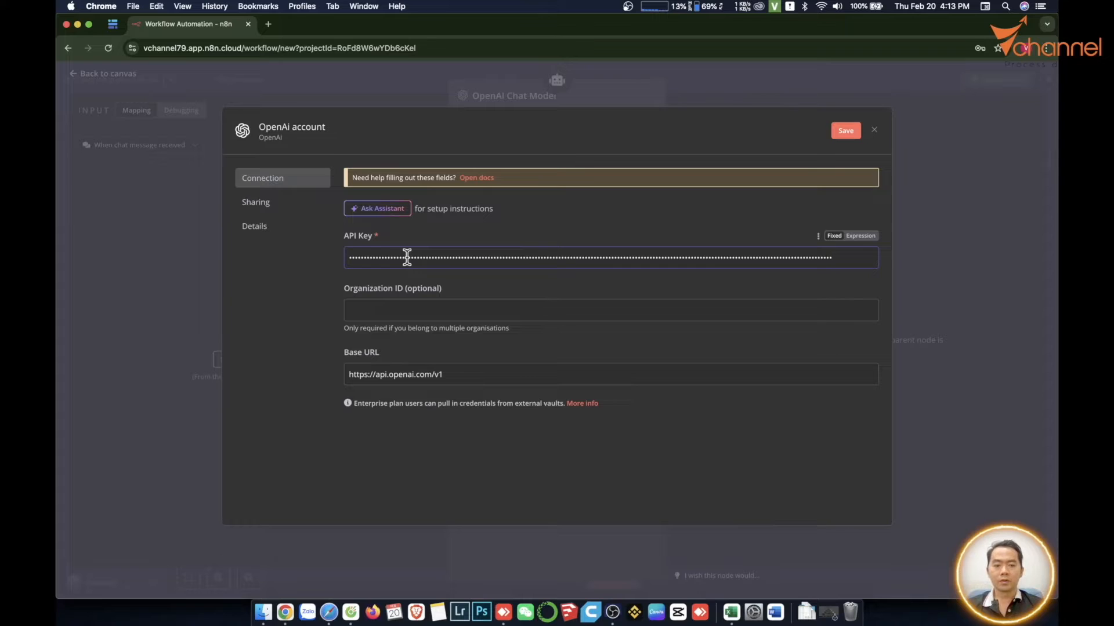
{"action": "left_click", "coordinate": [347, 131]}
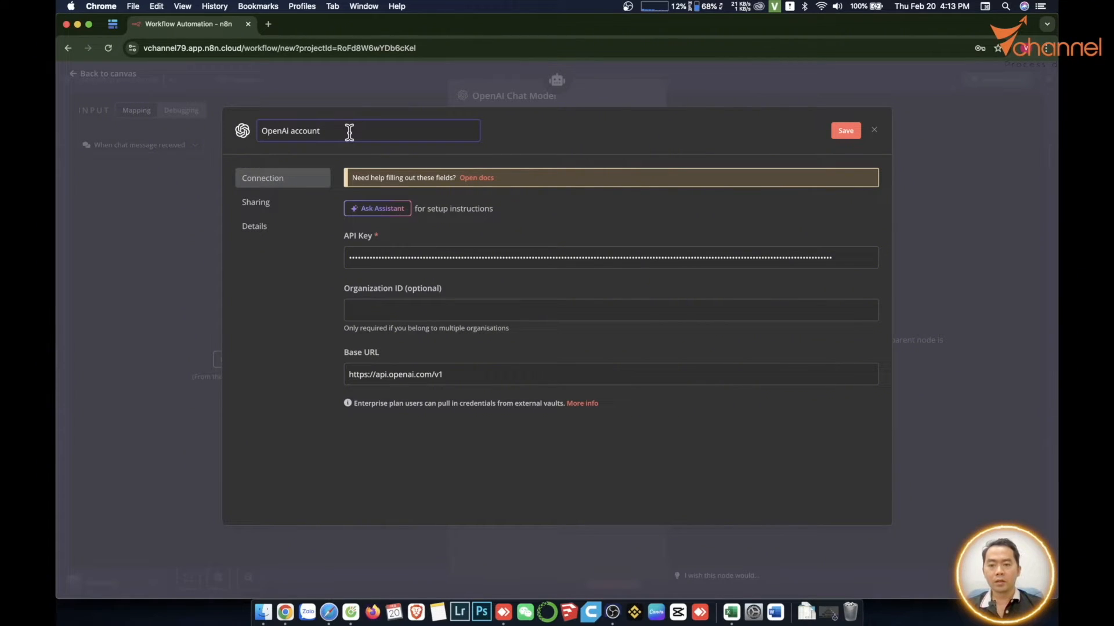
{"action": "key", "text": "alt+BackSpace"}
{"action": "type", "text": "Vchannel"}
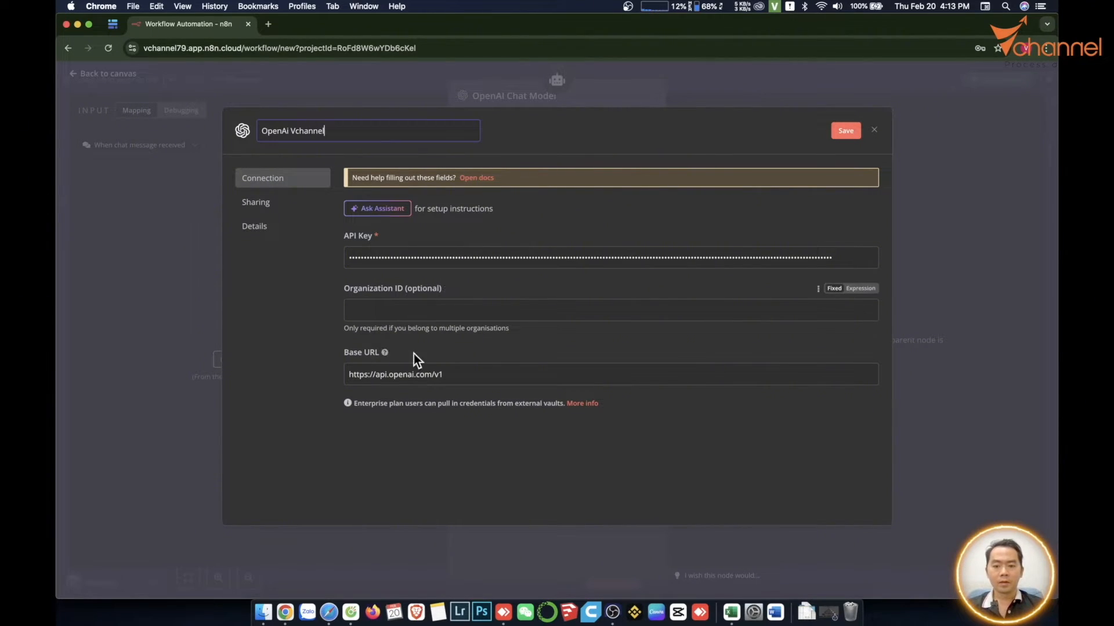
{"action": "left_click", "coordinate": [845, 132]}
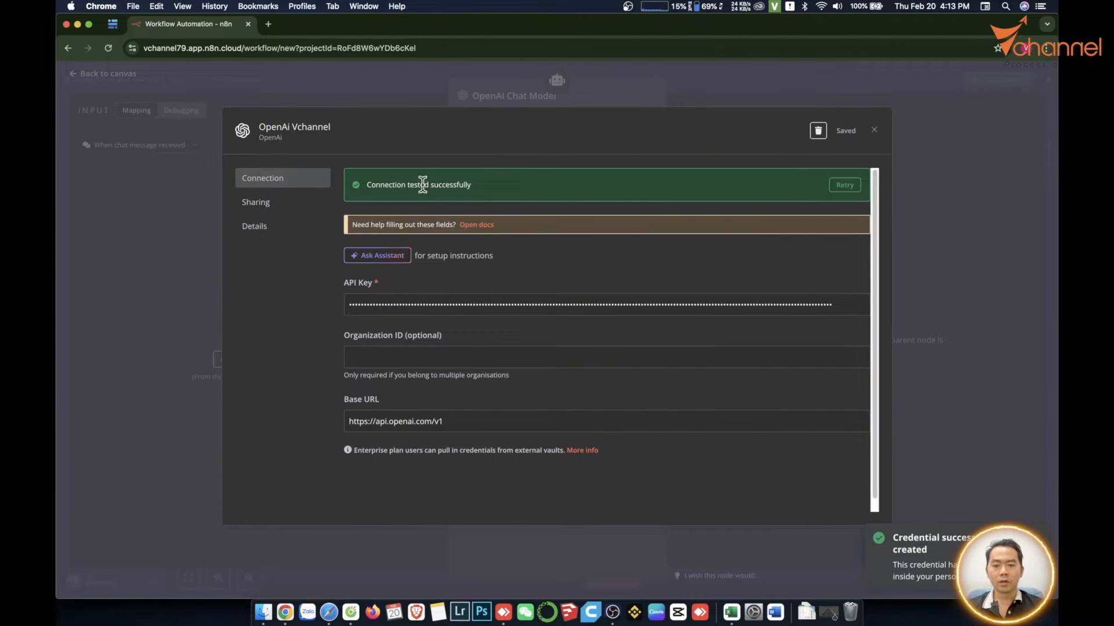
{"action": "left_click", "coordinate": [873, 131]}
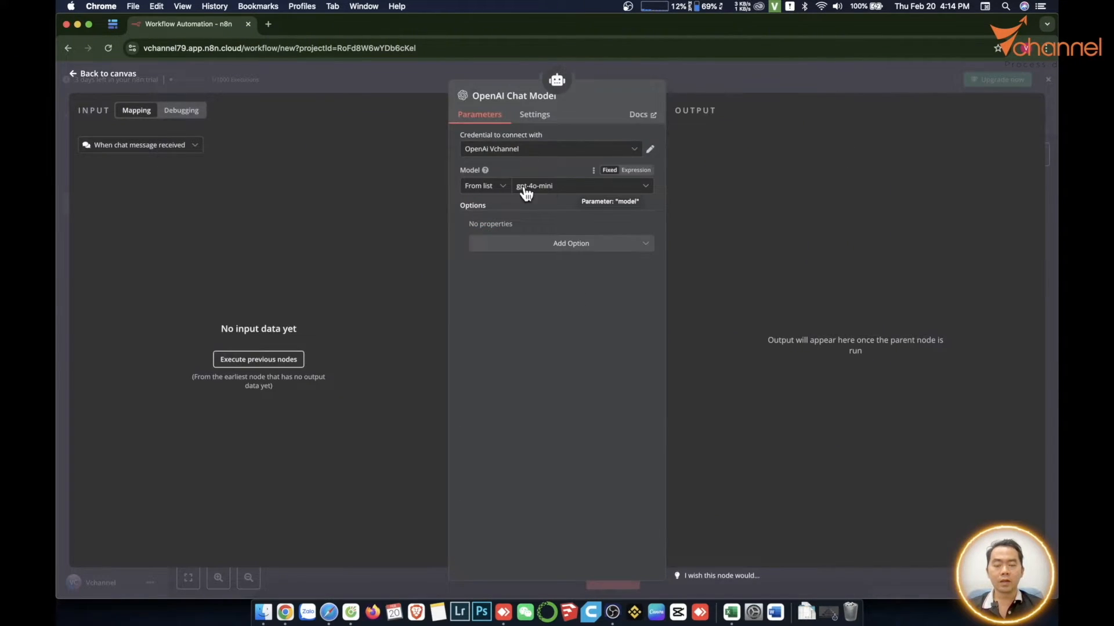
- Browse the available models for the OpenAI Chat Model node and choose one from the list
{"action": "left_click", "coordinate": [549, 193]}
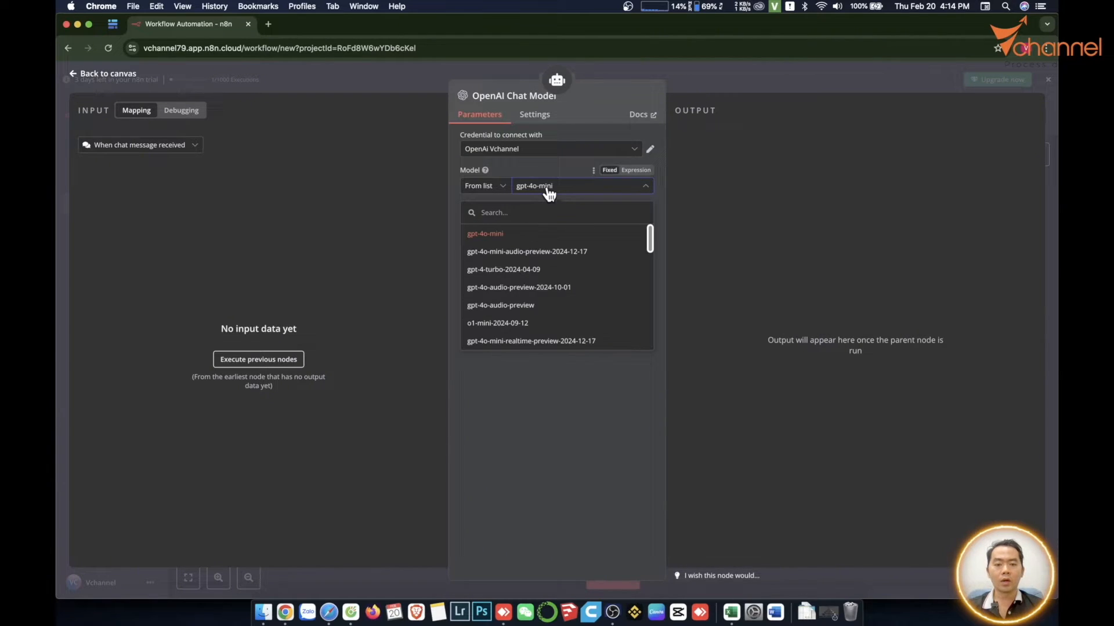
{"action": "scroll", "coordinate": [547, 273], "scroll_direction": "down", "scroll_amount": 10}
{"action": "scroll", "coordinate": [547, 272], "scroll_direction": "up", "scroll_amount": 10}
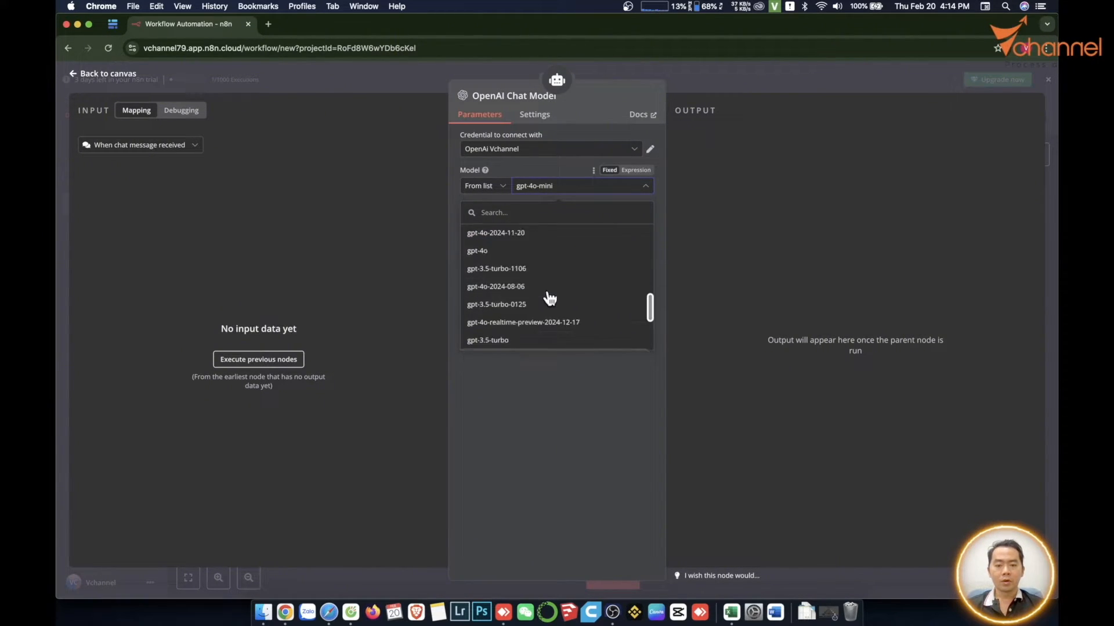
{"action": "left_click", "coordinate": [545, 323]}
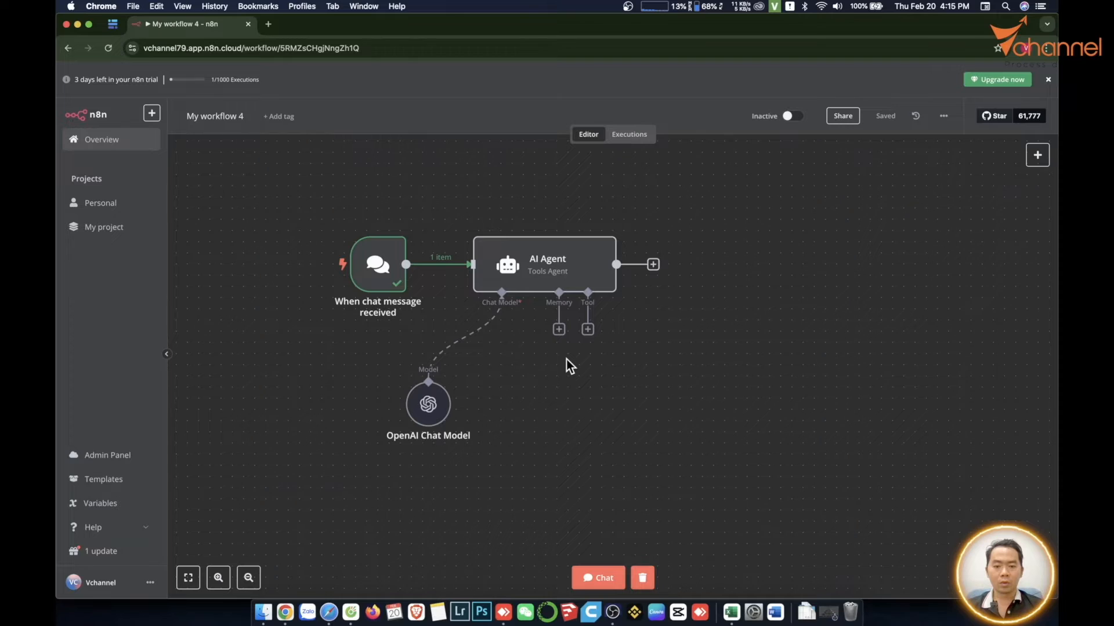
- Test the workflow by sending the message "hello" in the workflow chat
{"action": "left_click", "coordinate": [598, 578]}
{"action": "type", "text": "hello"}
{"action": "key", "text": "Return"}
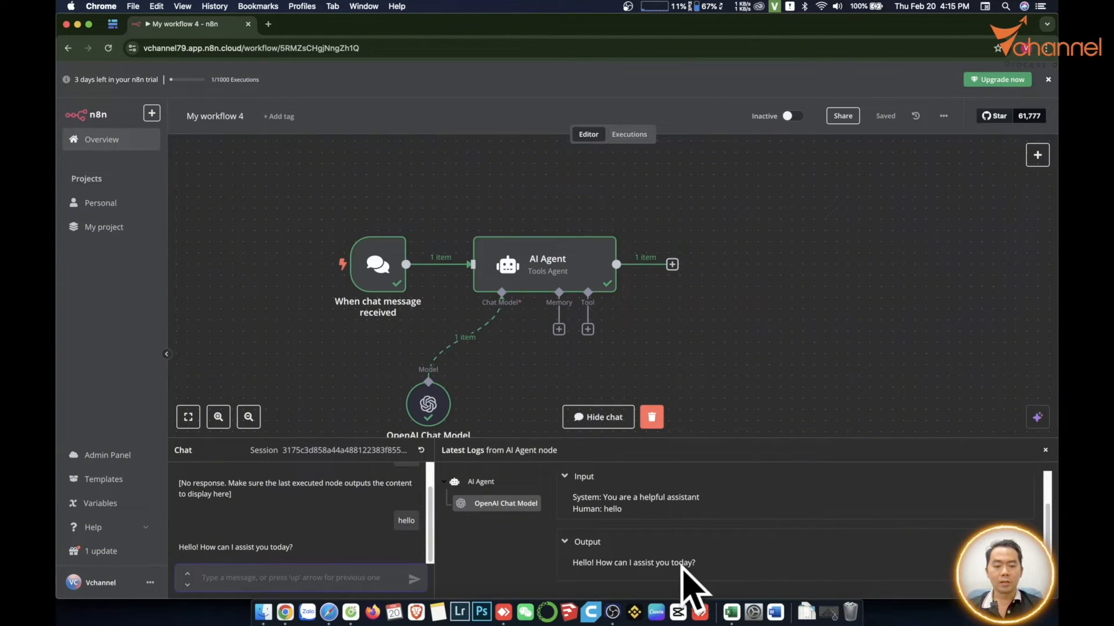
- Set the AI Agent's type to Conversational Agent and send the message "xin chào" in the workflow chat
{"action": "double_click", "coordinate": [546, 246]}
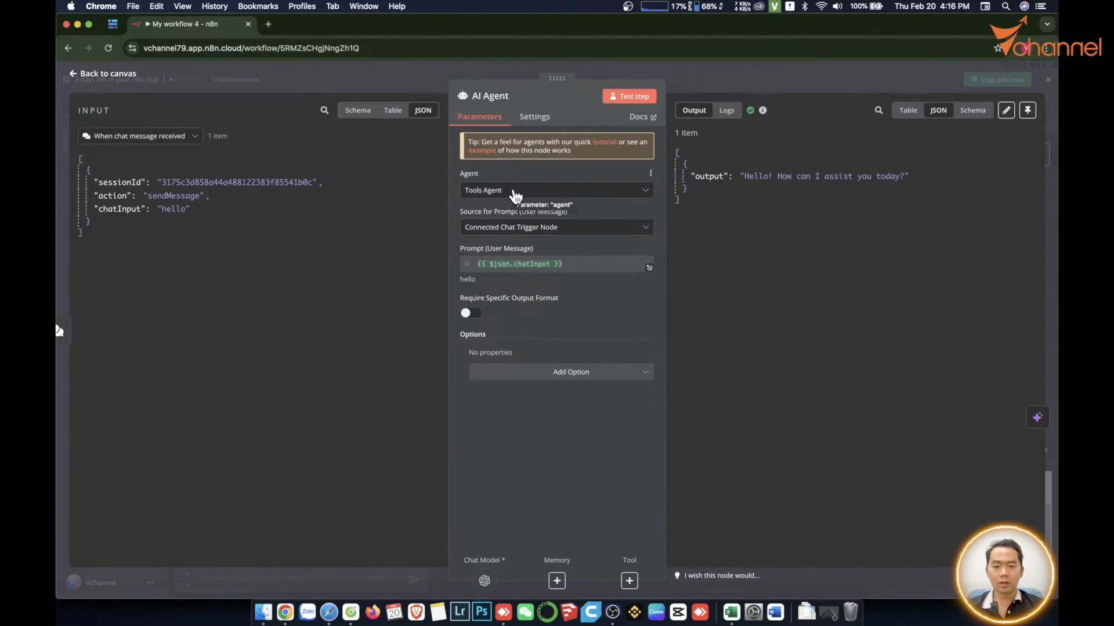
{"action": "left_click", "coordinate": [515, 191]}
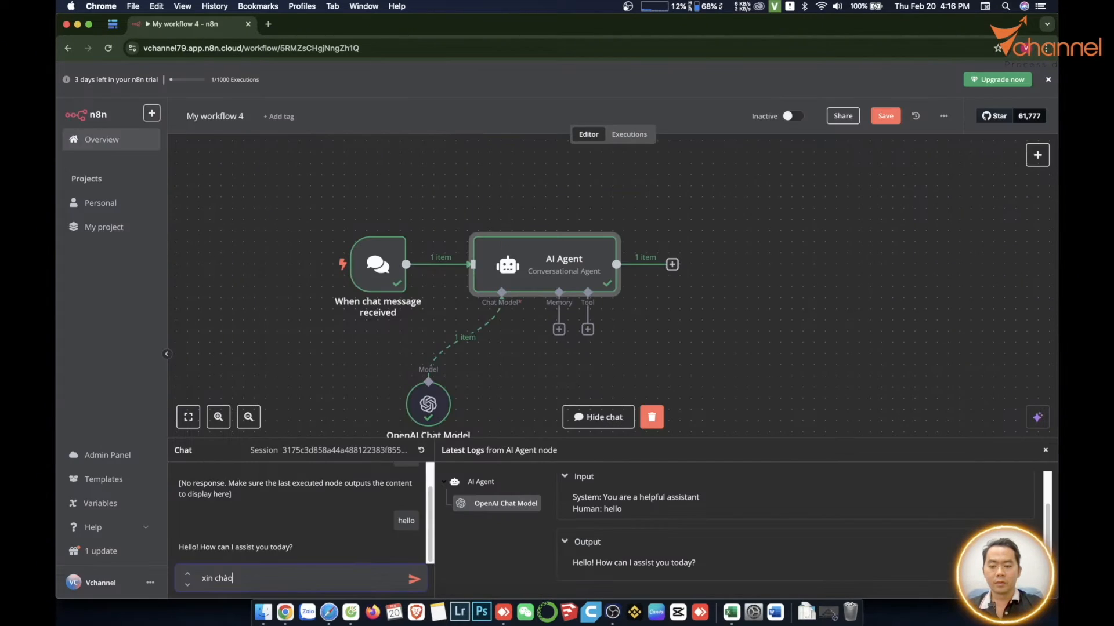
{"action": "key", "text": "Return"}
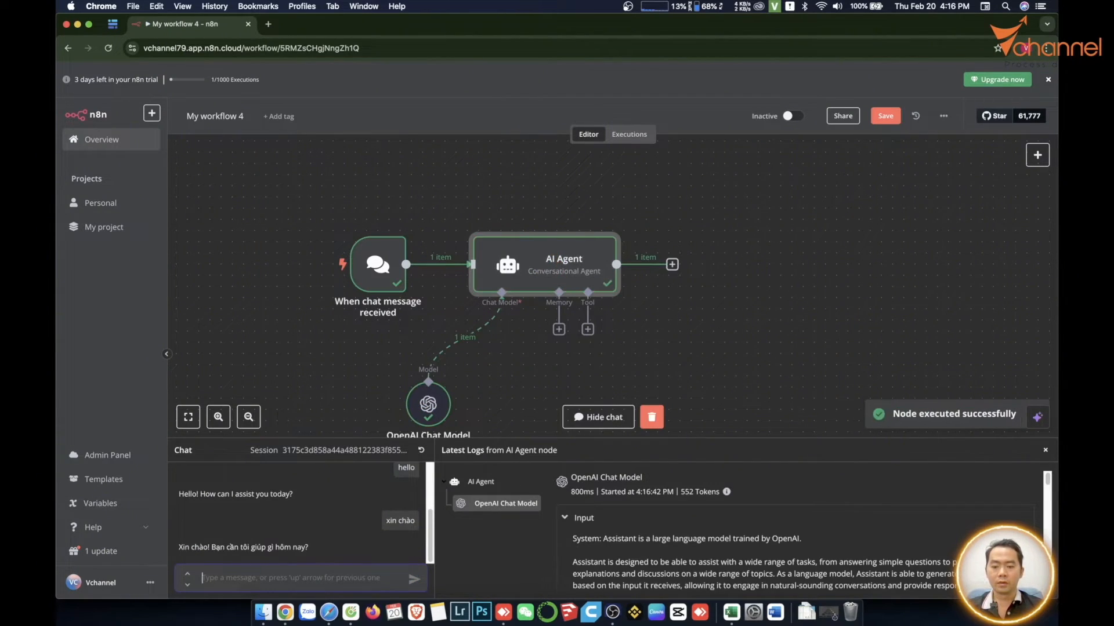
- Send a chat message introducing yourself by first name with "I'm" and read the agent's reply
{"action": "type", "text": "t"}
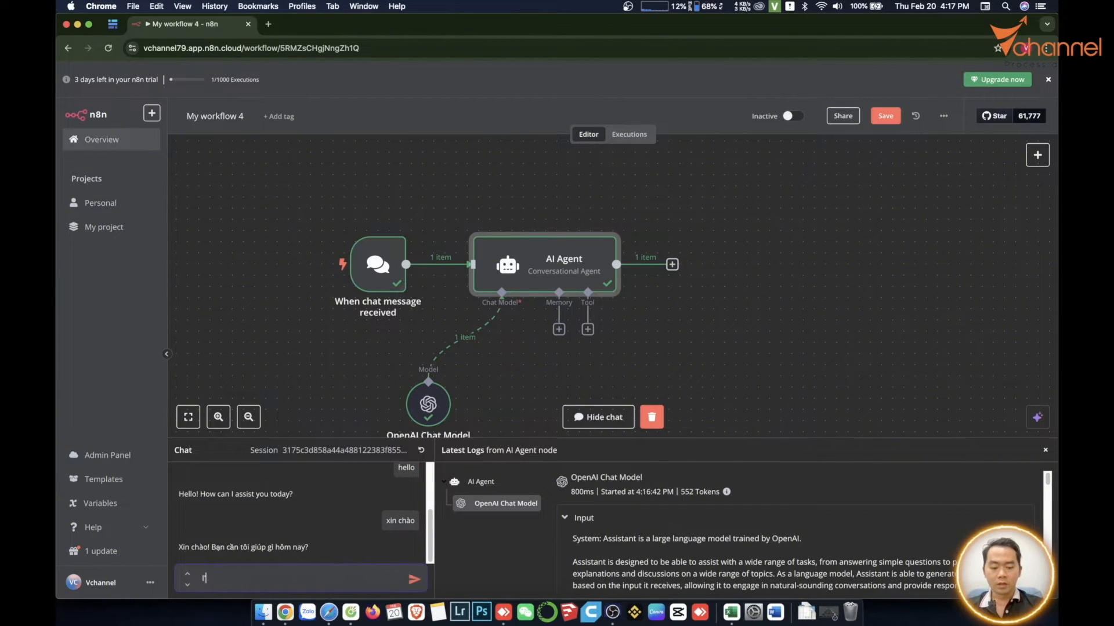
{"action": "type", "text": "'m Han"}
{"action": "key", "text": "Return"}
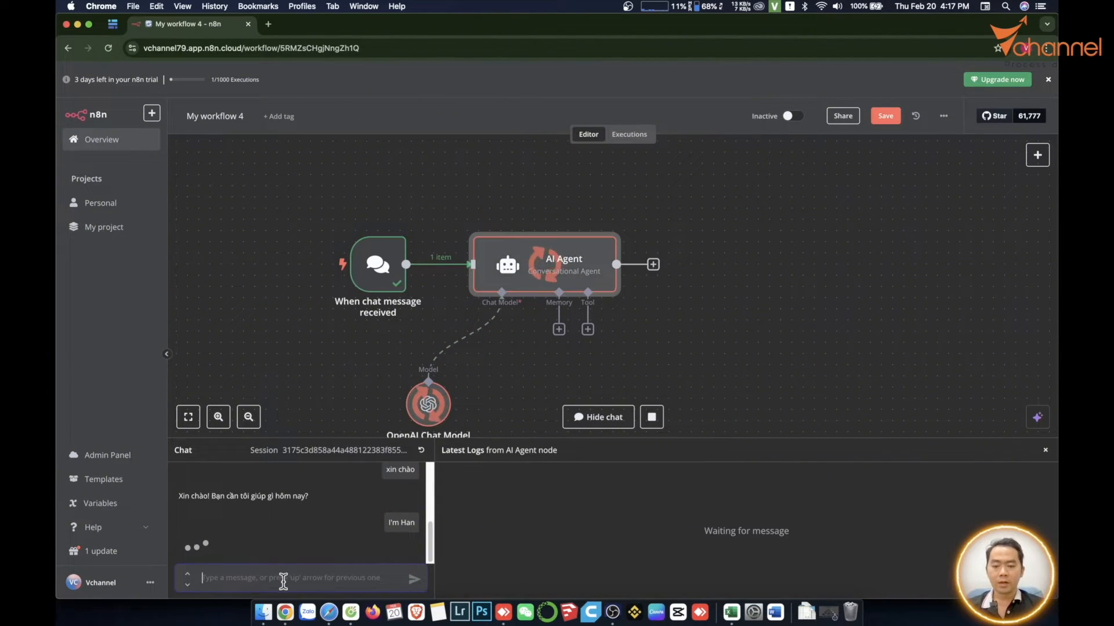
{"action": "left_click_drag", "start_coordinate": [198, 547], "coordinate": [297, 548]}
{"action": "left_click", "coordinate": [329, 571]}
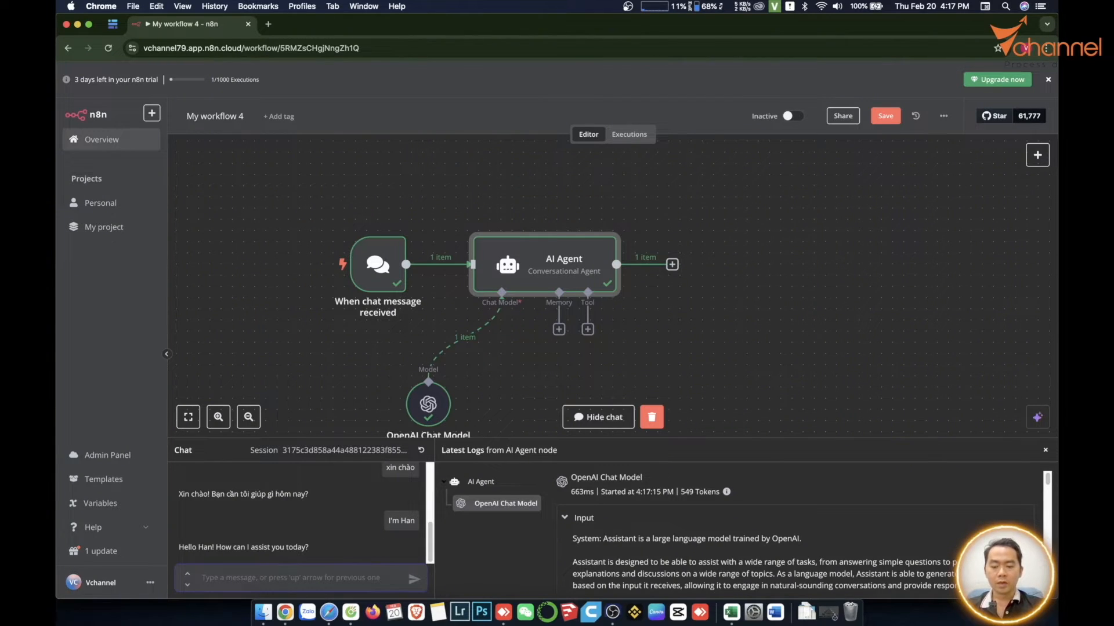
- Ask the agent "What is my name" in the chat and review its answer against the earlier messages
{"action": "type", "text": "What is my"}
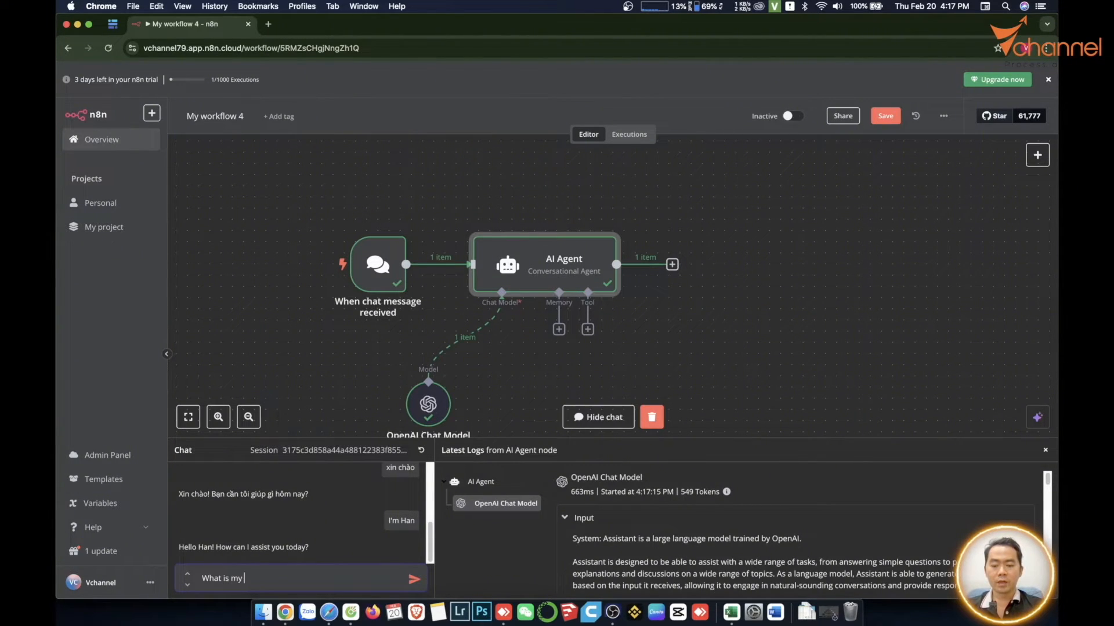
{"action": "type", "text": " name"}
{"action": "key", "text": "Return"}
{"action": "left_click_drag", "start_coordinate": [181, 536], "coordinate": [248, 536]}
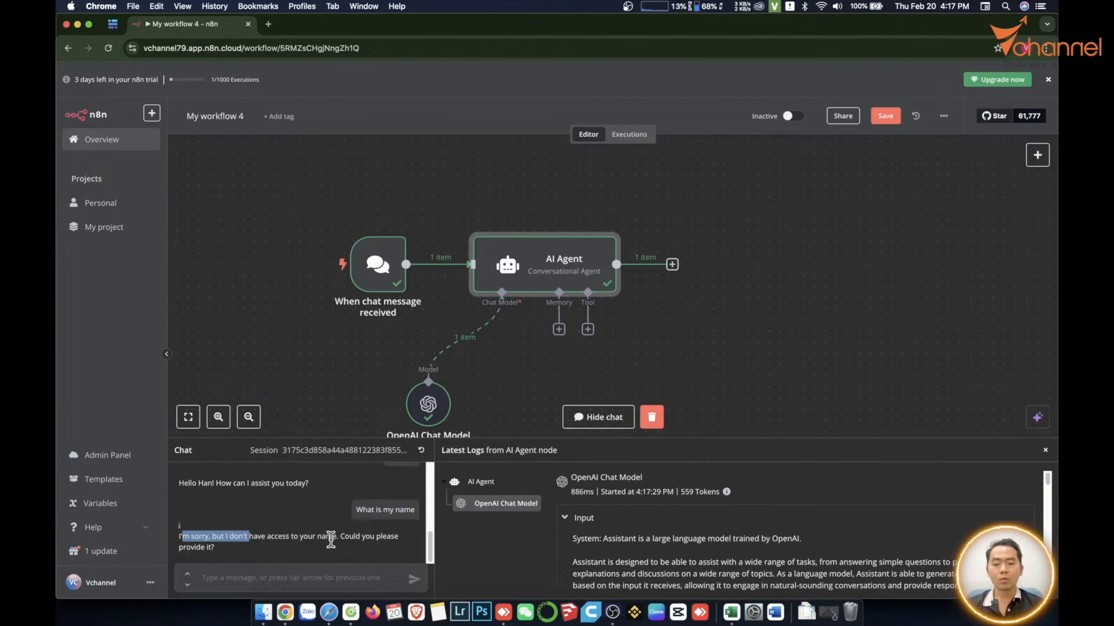
{"action": "scroll", "coordinate": [309, 511], "scroll_direction": "up", "scroll_amount": 2}
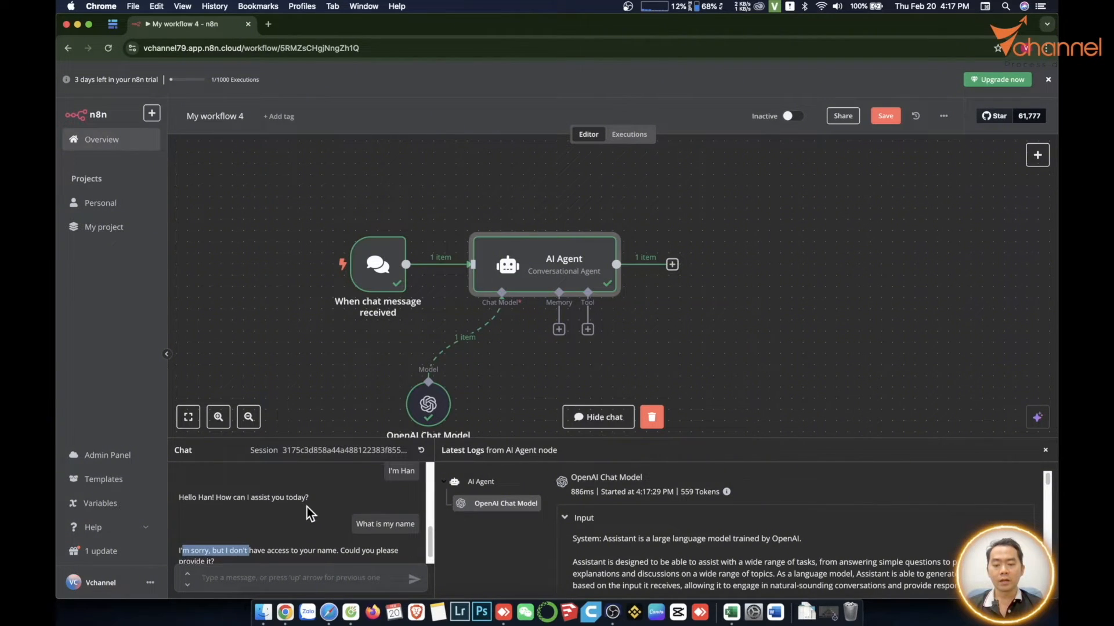
- Attach a Window Buffer Memory node to the AI Agent's memory, keeping its default session settings
{"action": "left_click", "coordinate": [558, 329]}
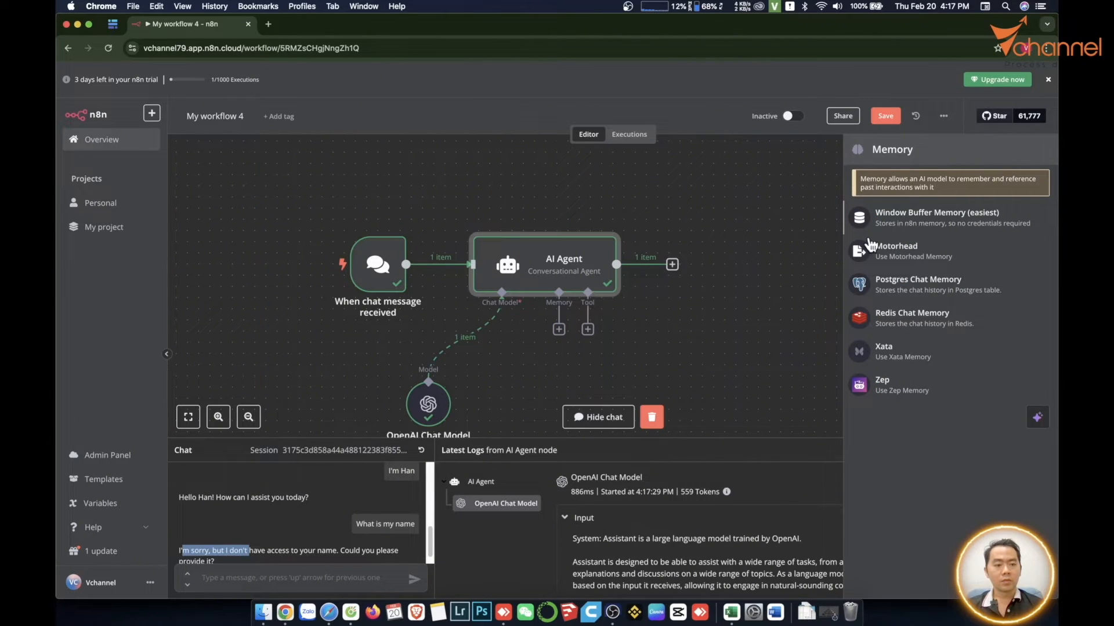
{"action": "key", "text": "Return"}
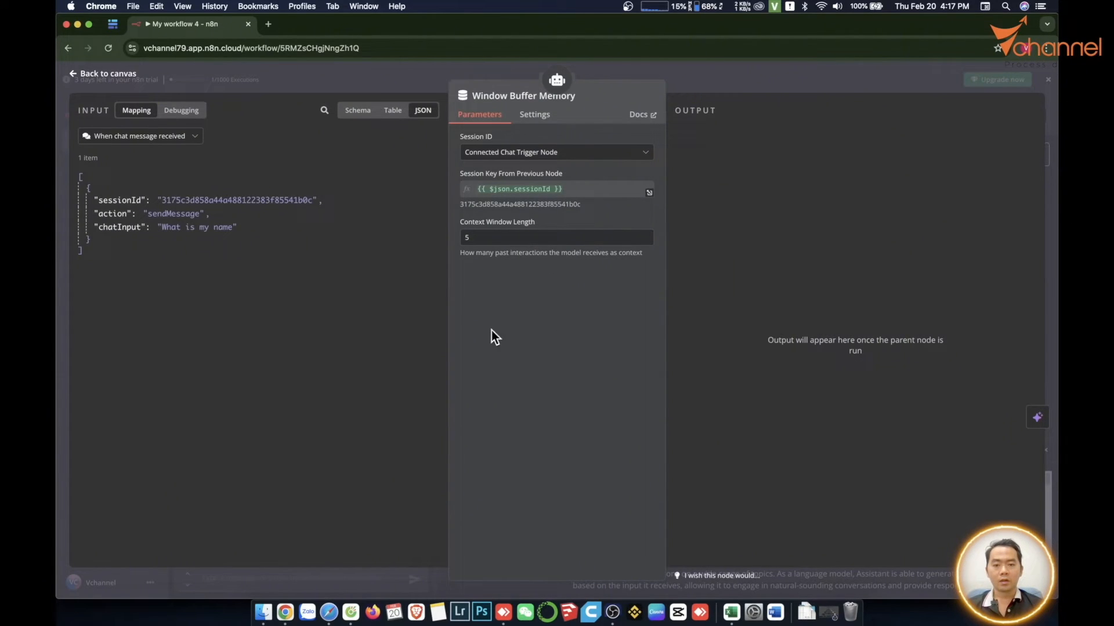
{"action": "left_click", "coordinate": [372, 572]}
{"action": "left_click_drag", "start_coordinate": [535, 400], "coordinate": [535, 411]}
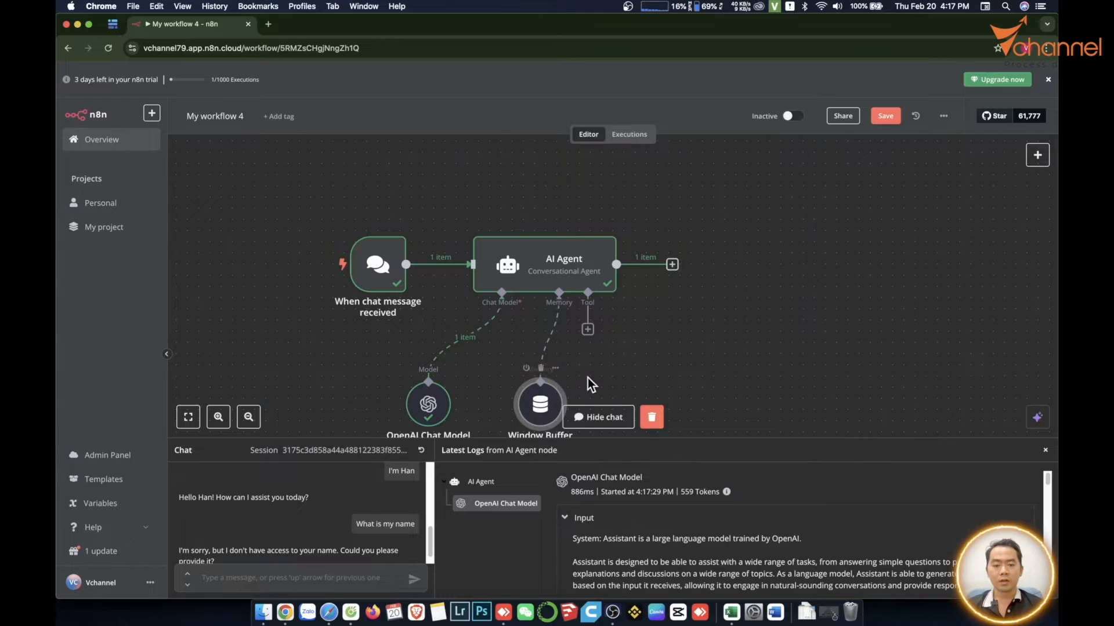
{"action": "left_click", "coordinate": [628, 371]}
- Test the memory by sending the first-name introduction again and repeating the message "What is my name"
{"action": "scroll", "coordinate": [642, 325], "scroll_direction": "down", "scroll_amount": 2}
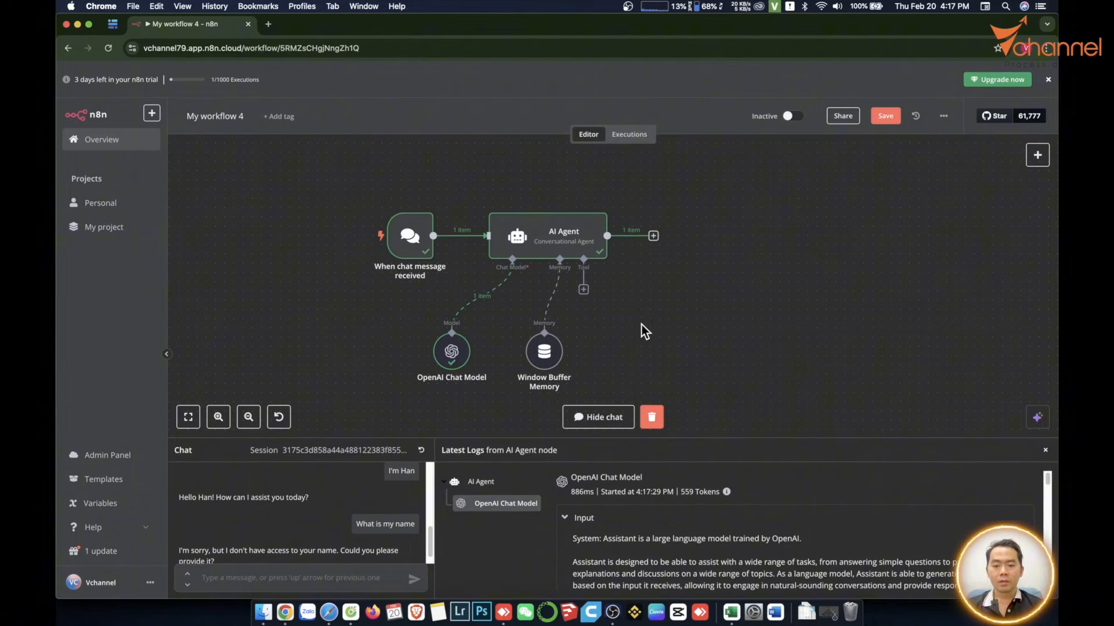
{"action": "left_click", "coordinate": [302, 578]}
{"action": "type", "text": "I'm Han"}
{"action": "key", "text": "Return"}
{"action": "scroll", "coordinate": [360, 495], "scroll_direction": "up", "scroll_amount": 2}
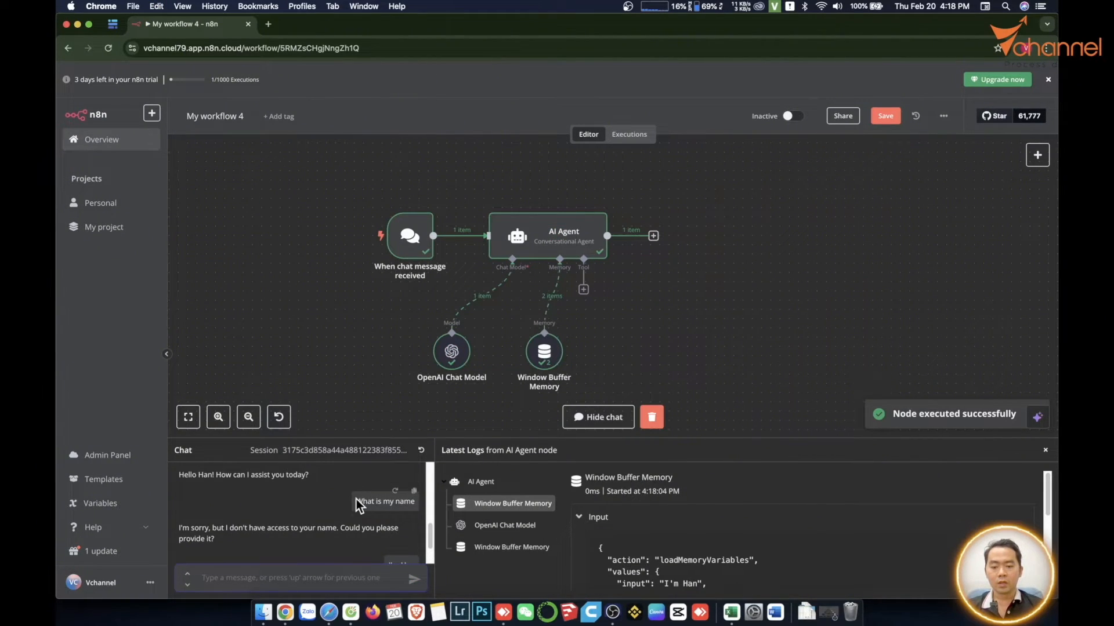
{"action": "left_click", "coordinate": [395, 491]}
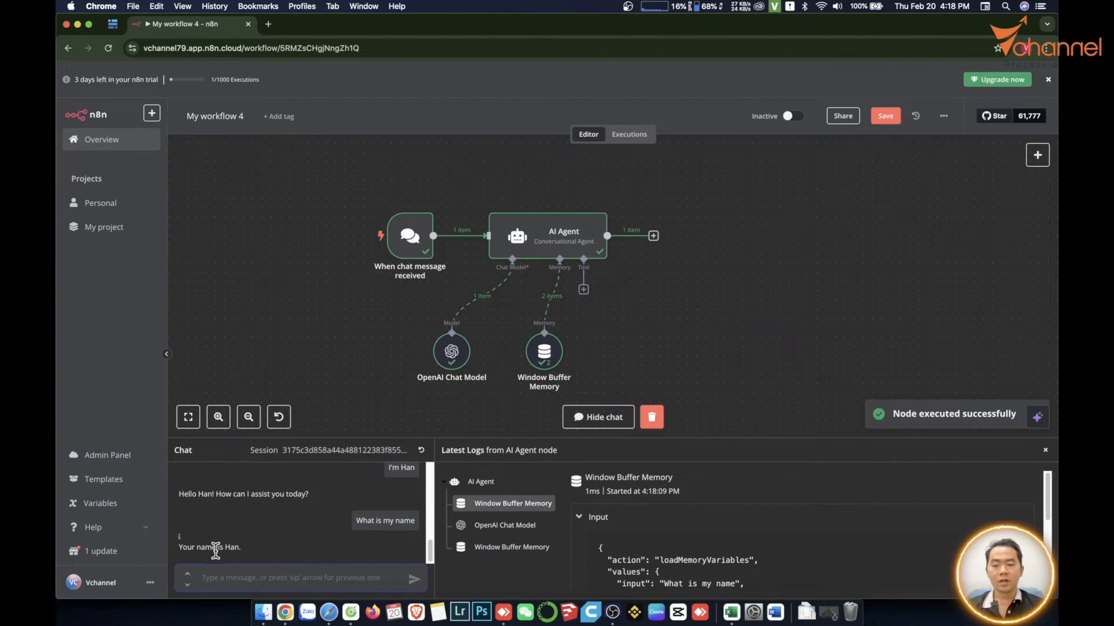
{"action": "left_click_drag", "start_coordinate": [225, 548], "coordinate": [243, 548]}
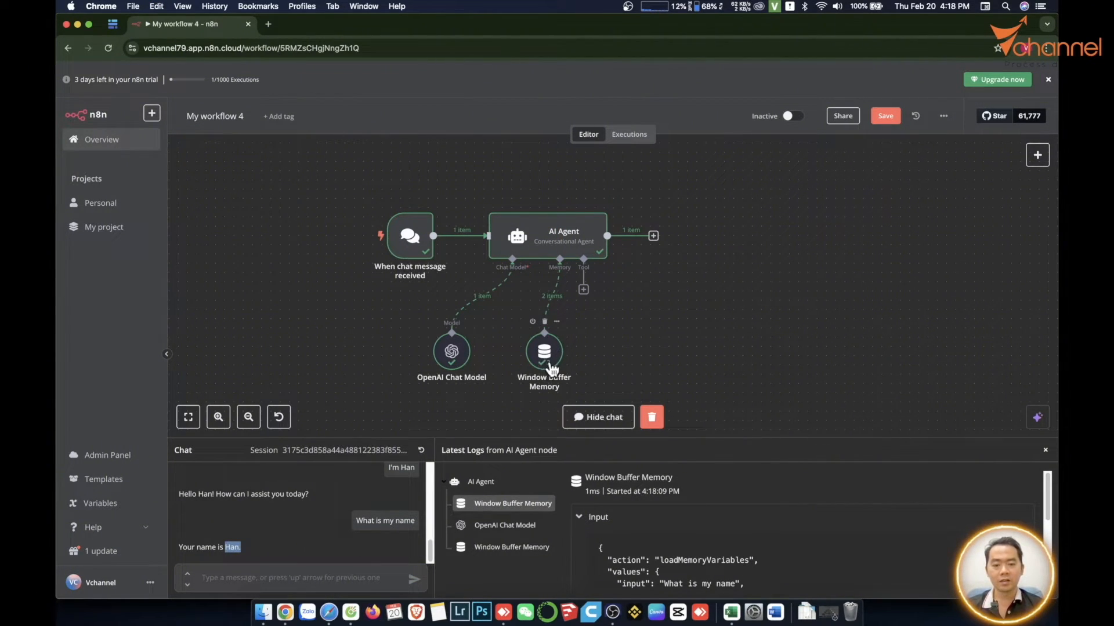
- Add the Wikipedia tool to the AI Agent by searching its tools for "wik"
{"action": "left_click", "coordinate": [583, 289]}
{"action": "left_click", "coordinate": [682, 288]}
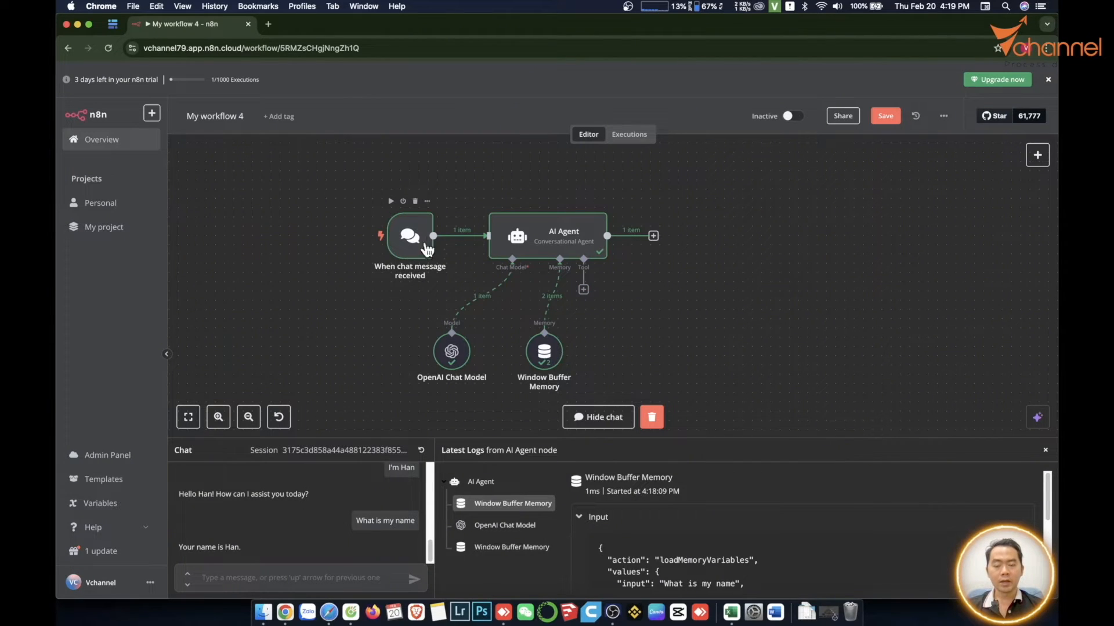
{"action": "left_click", "coordinate": [583, 290]}
{"action": "scroll", "coordinate": [928, 348], "scroll_direction": "down", "scroll_amount": 5}
{"action": "scroll", "coordinate": [944, 367], "scroll_direction": "up", "scroll_amount": 5}
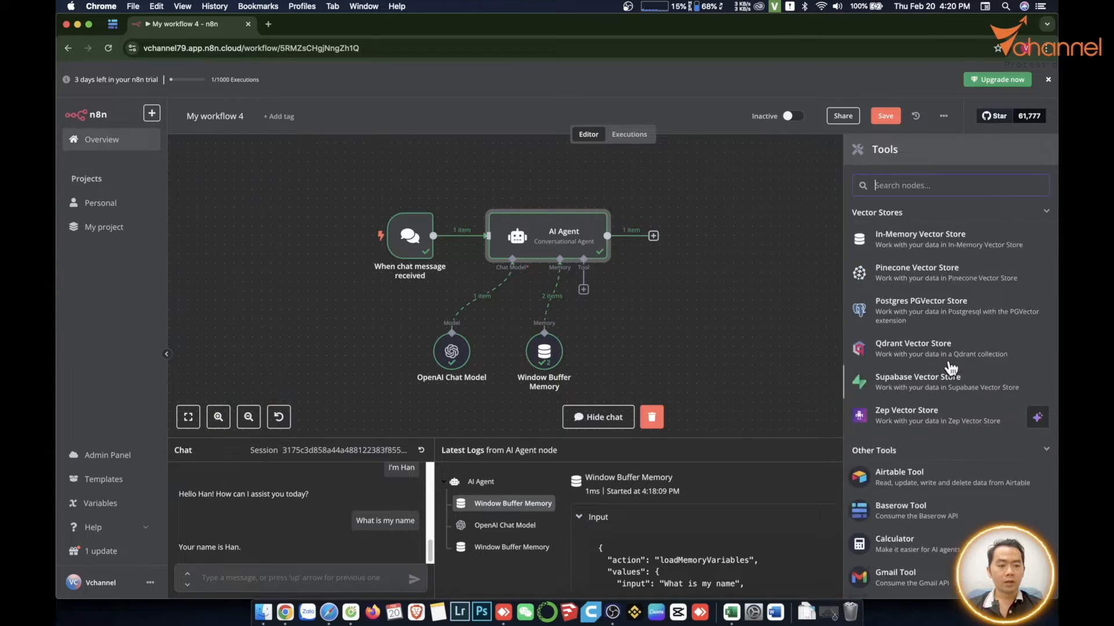
{"action": "type", "text": "wiki"}
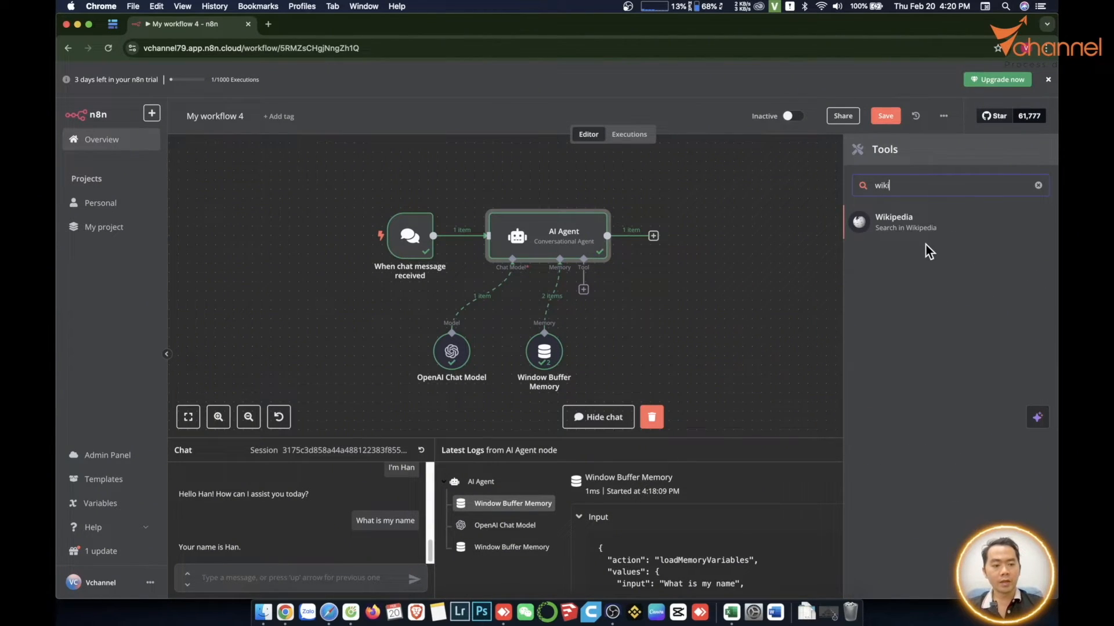
{"action": "left_click", "coordinate": [915, 222]}
- Search the AI Agent's available tools for "google" and "vec" to review the Google and vector store options
{"action": "left_click", "coordinate": [584, 289]}
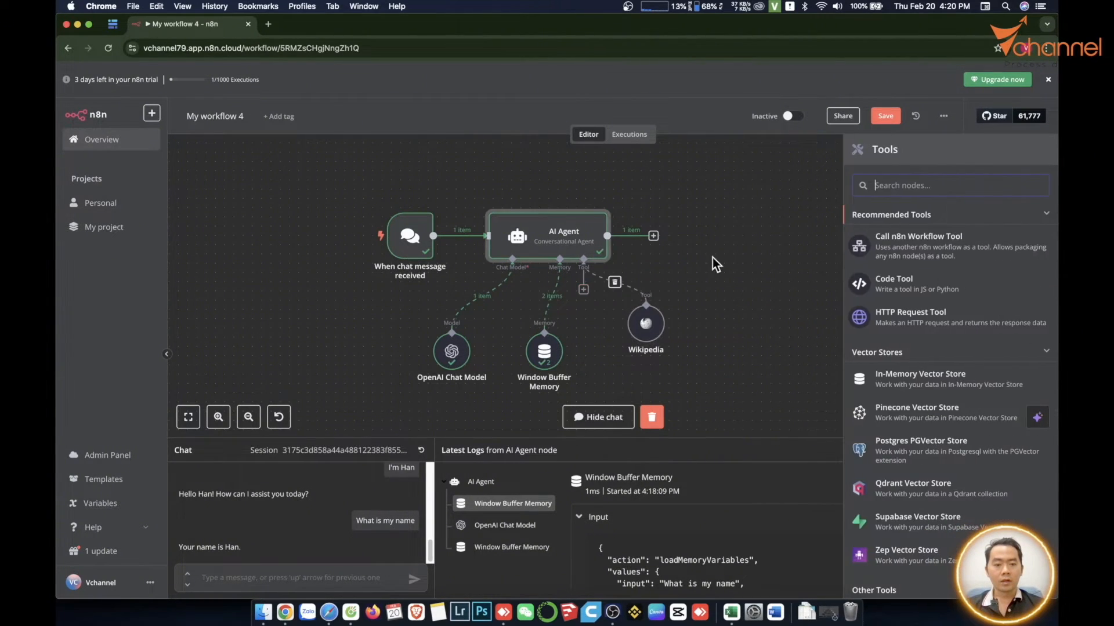
{"action": "type", "text": "google"}
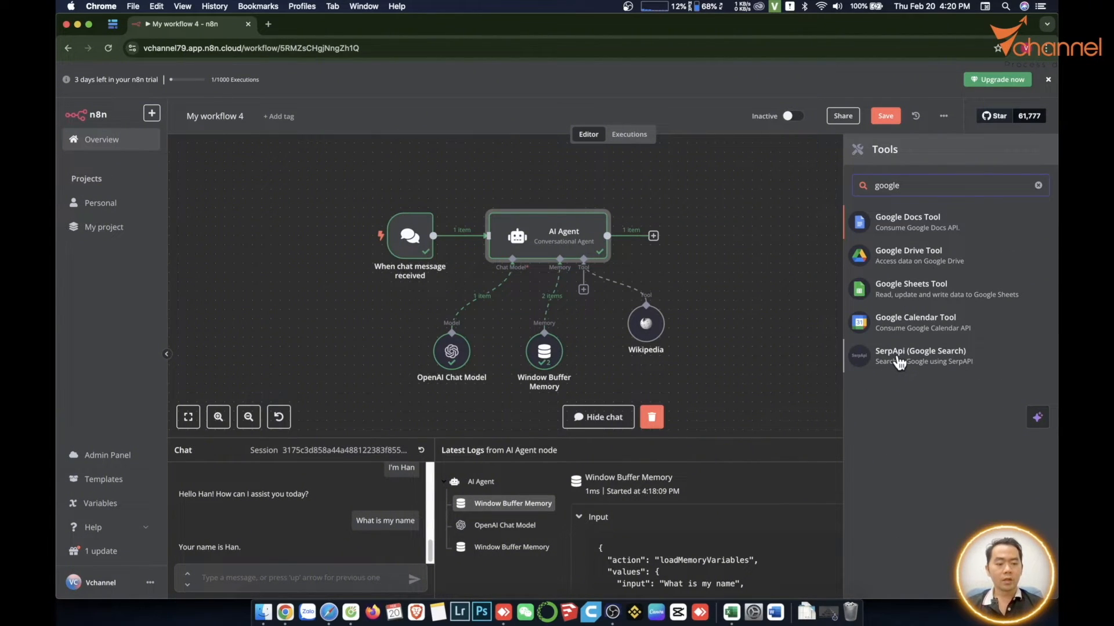
{"action": "key", "text": "BackSpace"}
{"action": "key", "text": "BackSpace"}
{"action": "key", "text": "BackSpace"}
{"action": "key", "text": "BackSpace"}
{"action": "key", "text": "BackSpace"}
{"action": "key", "text": "BackSpace"}
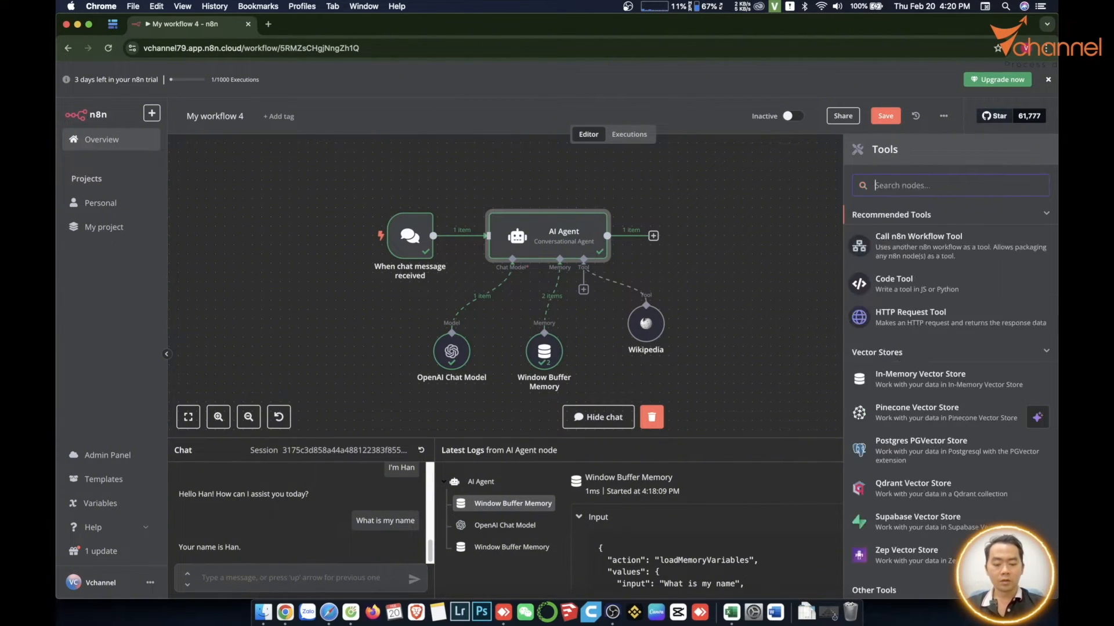
{"action": "type", "text": "vec"}
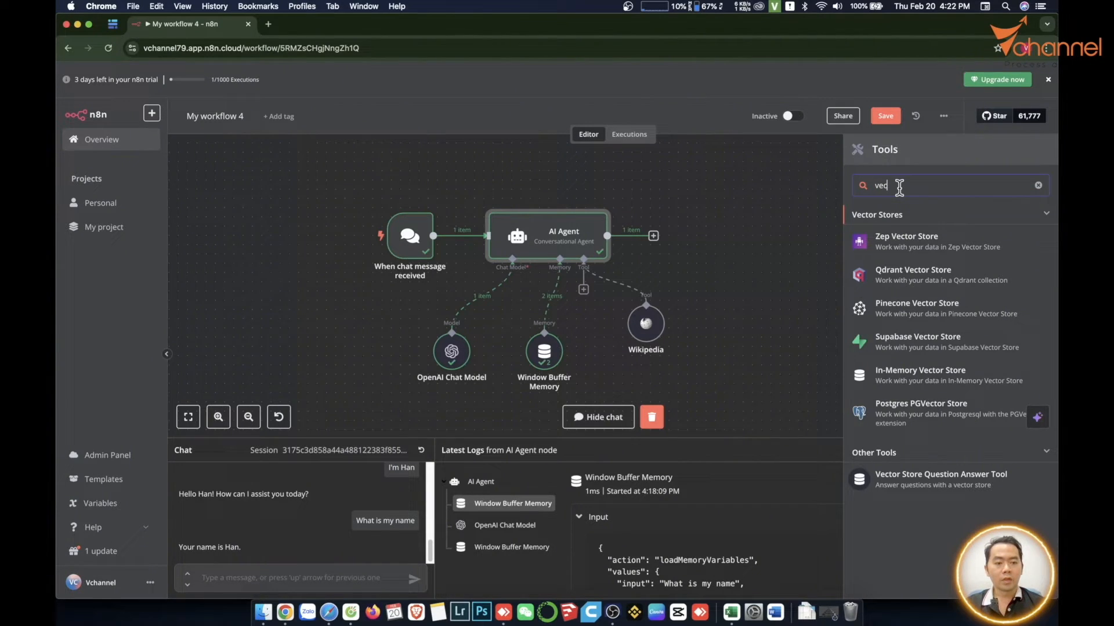
{"action": "key", "text": "BackSpace"}
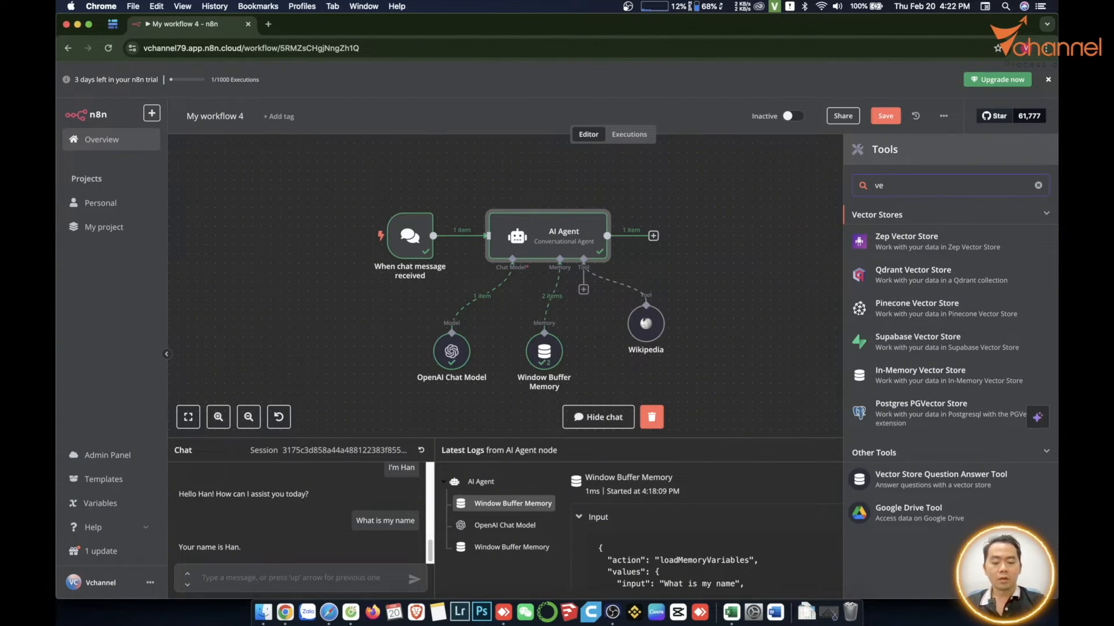
{"action": "key", "text": "BackSpace"}
{"action": "key", "text": "BackSpace"}
- Search the available tools for "http" and "call" to review the HTTP request and workflow-calling options
{"action": "type", "text": "http"}
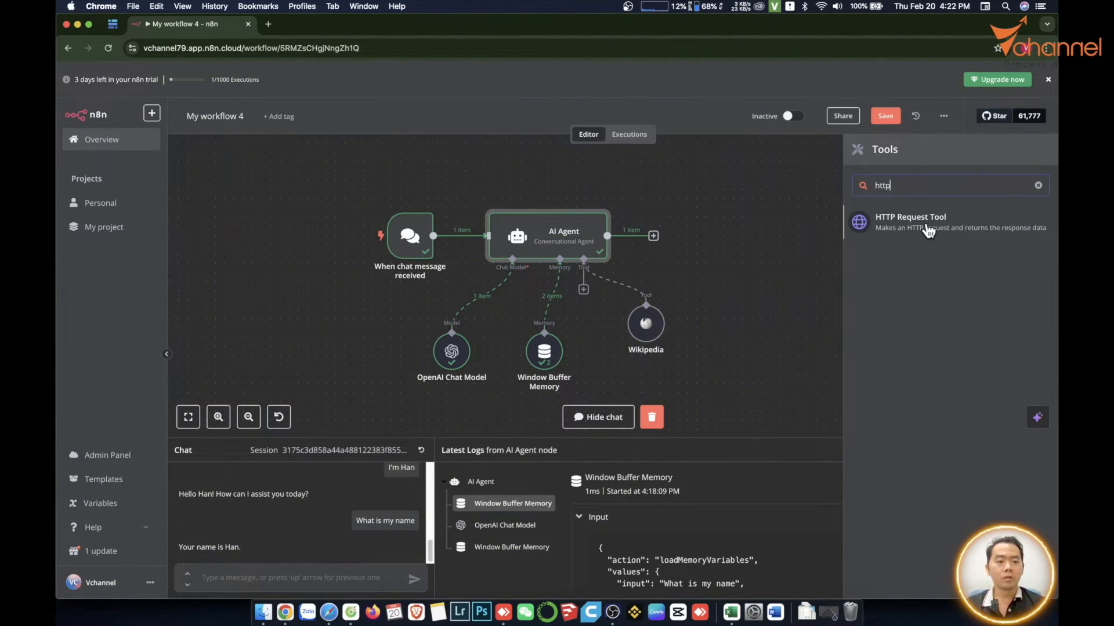
{"action": "key", "text": "BackSpace"}
{"action": "key", "text": "BackSpace"}
{"action": "key", "text": "BackSpace"}
{"action": "key", "text": "BackSpace"}
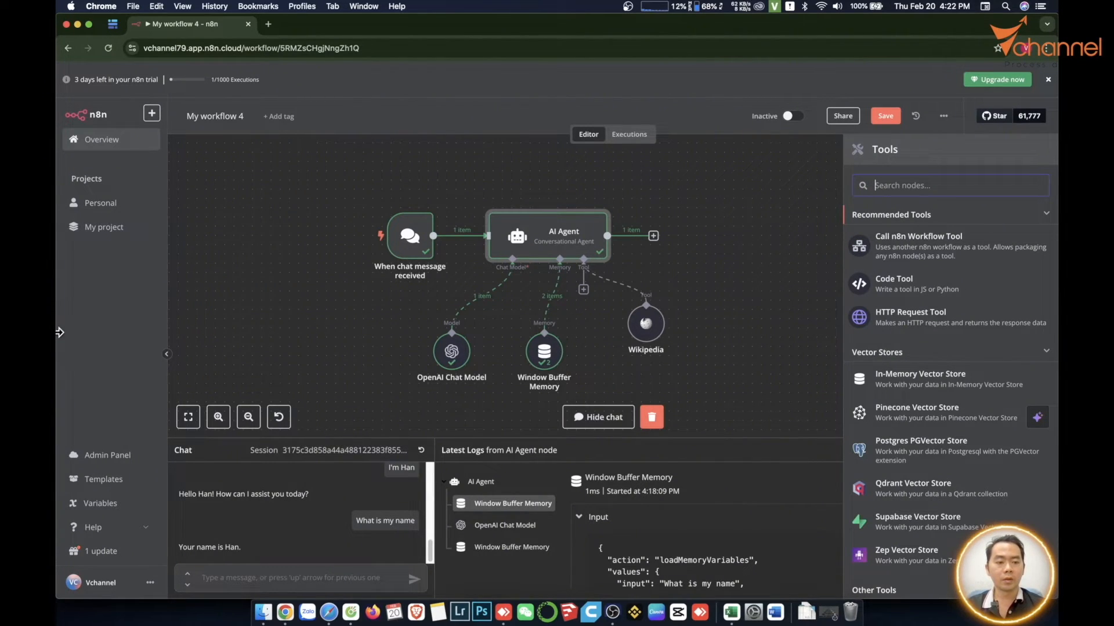
{"action": "type", "text": "http"}
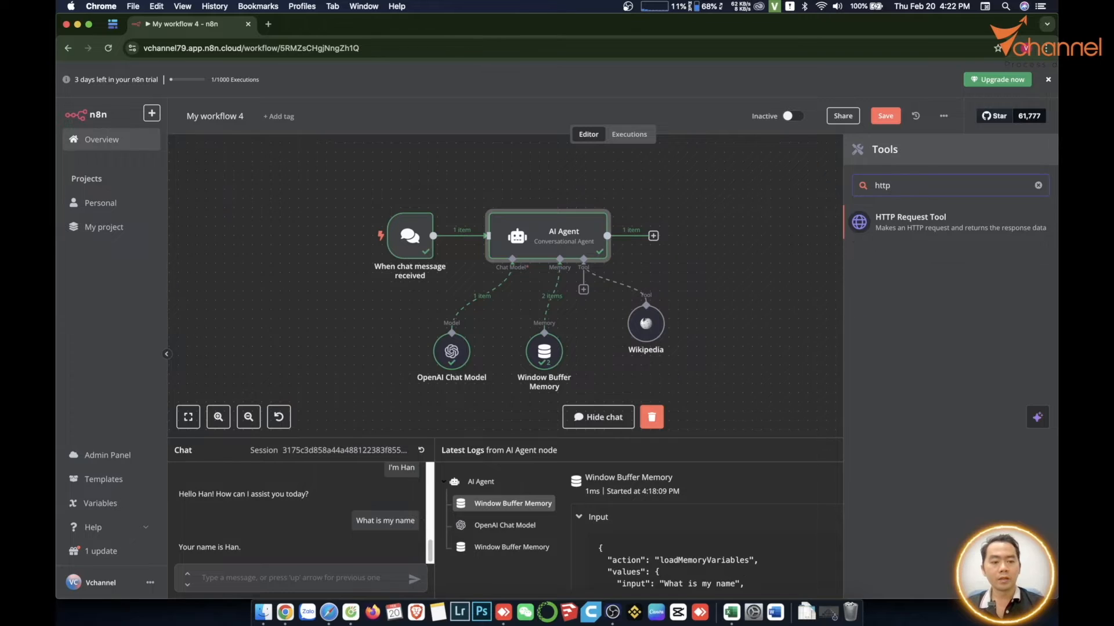
{"action": "key", "text": "BackSpace"}
{"action": "key", "text": "BackSpace"}
{"action": "key", "text": "BackSpace"}
{"action": "key", "text": "BackSpace"}
{"action": "type", "text": "call"}
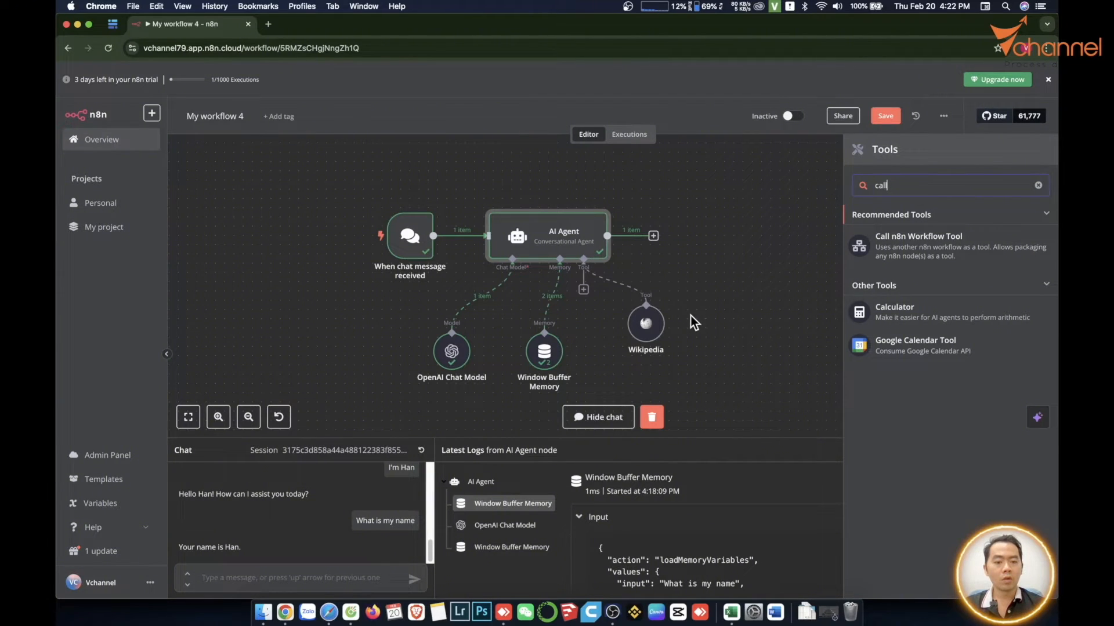
- Arrange the Wikipedia, Window Buffer Memory and OpenAI Chat Model nodes in an evenly spaced row below the AI Agent
{"action": "mouse_move", "coordinate": [634, 297]}
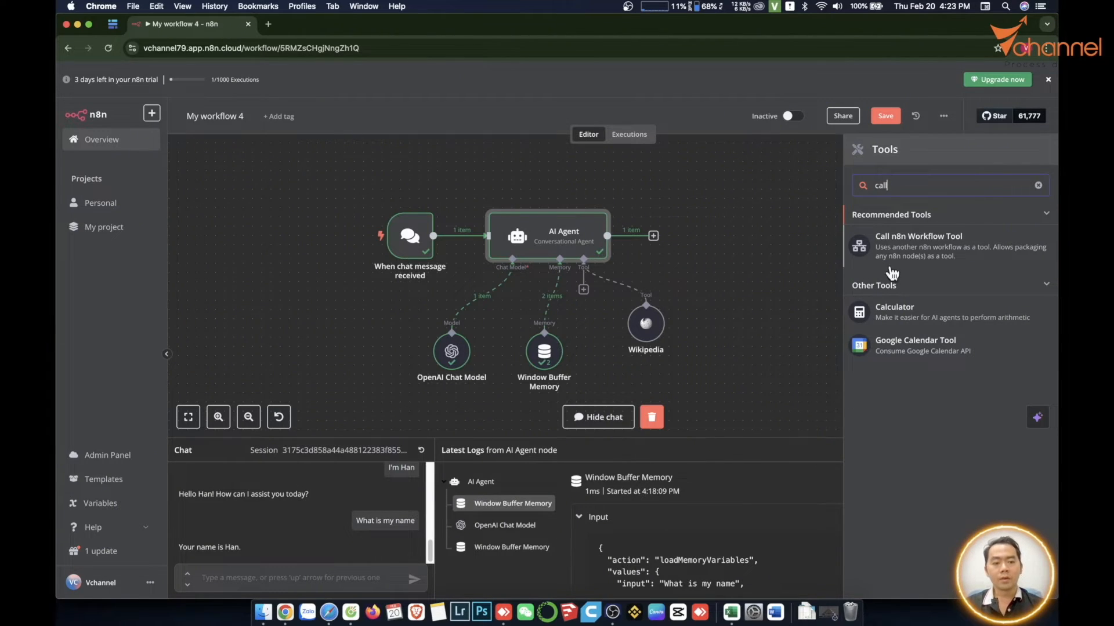
{"action": "mouse_move", "coordinate": [648, 323]}
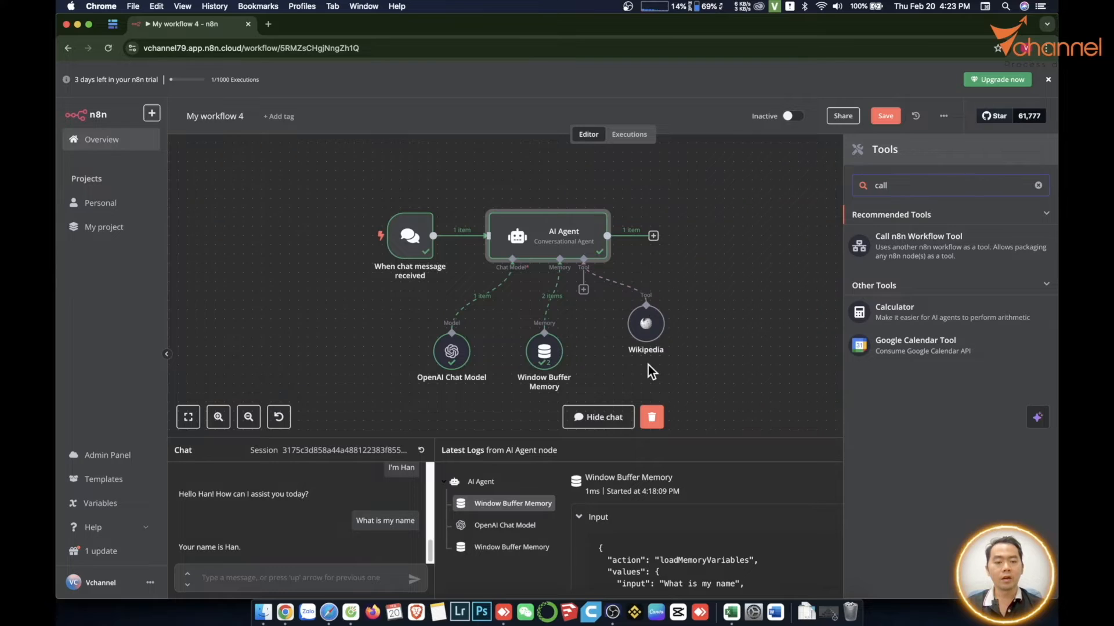
{"action": "left_click_drag", "start_coordinate": [653, 329], "coordinate": [656, 357]}
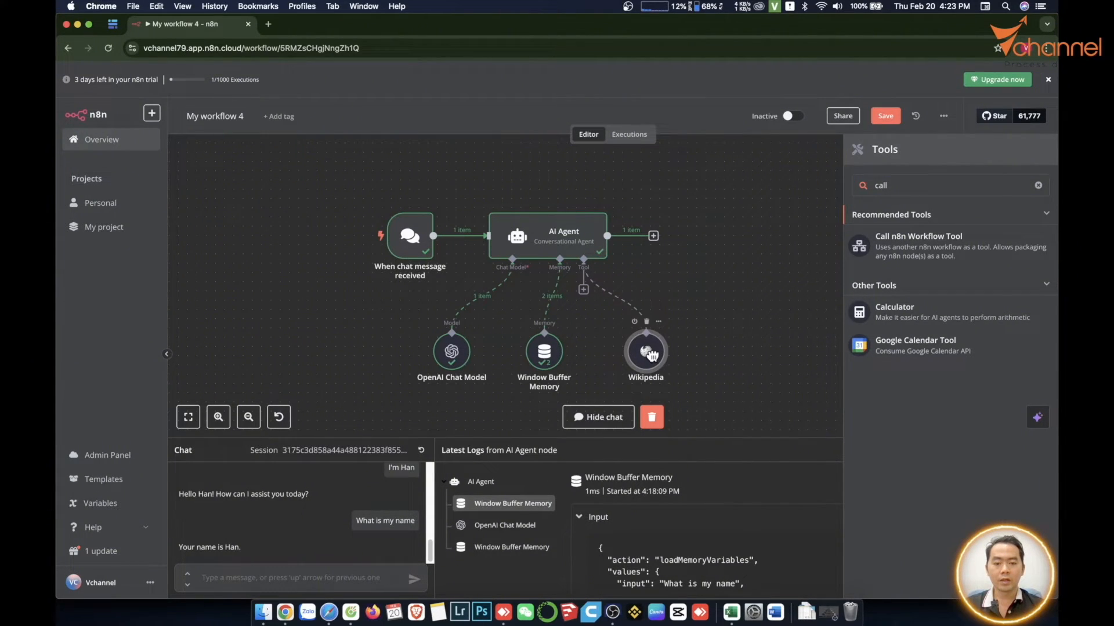
{"action": "mouse_move", "coordinate": [540, 352]}
{"action": "left_mouse_down"}
{"action": "mouse_move", "coordinate": [558, 354]}
{"action": "mouse_move", "coordinate": [548, 354]}
{"action": "left_mouse_up"}
{"action": "left_click_drag", "start_coordinate": [456, 354], "coordinate": [465, 354]}
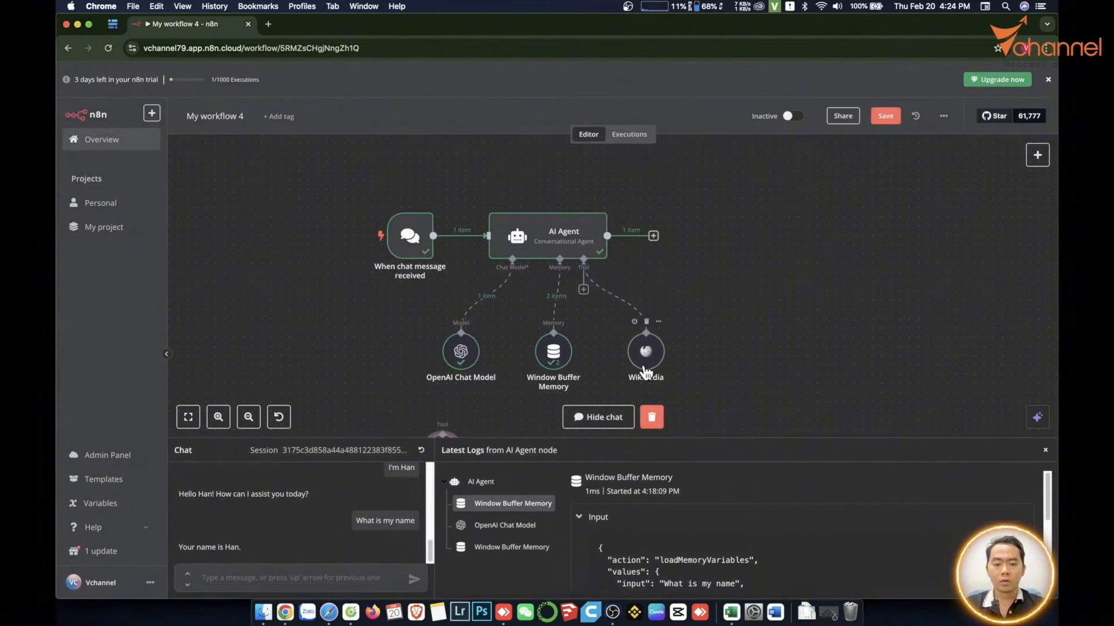
- Replace the AI Agent's Wikipedia tool with SerpApi (Google Search), found by searching the tools for "ser"
{"action": "left_click", "coordinate": [644, 366]}
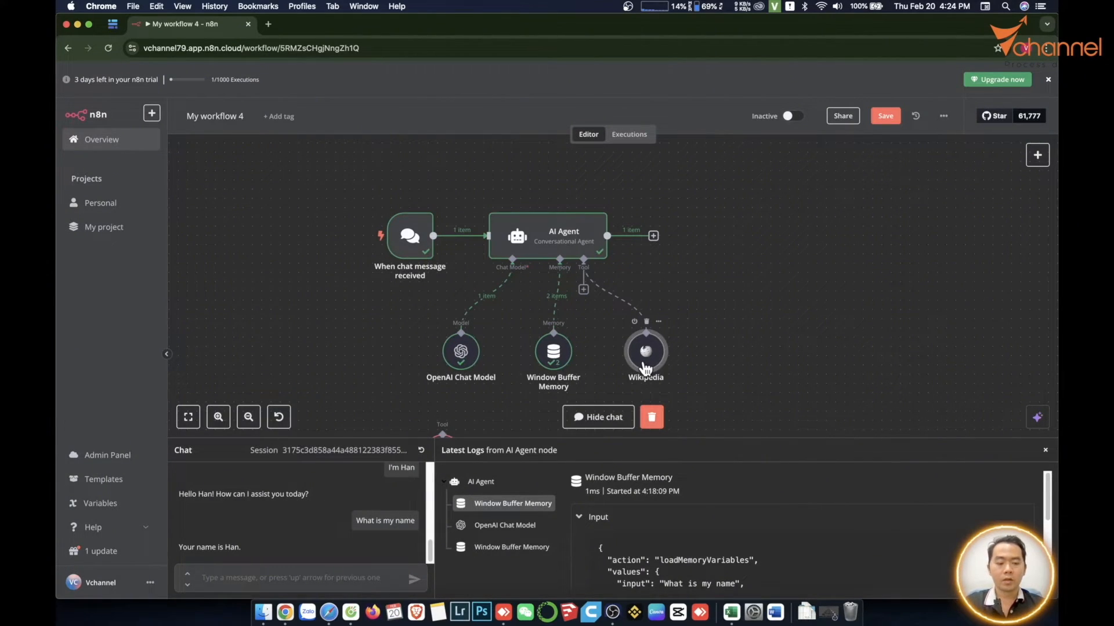
{"action": "left_click", "coordinate": [583, 290]}
{"action": "type", "text": "wi"}
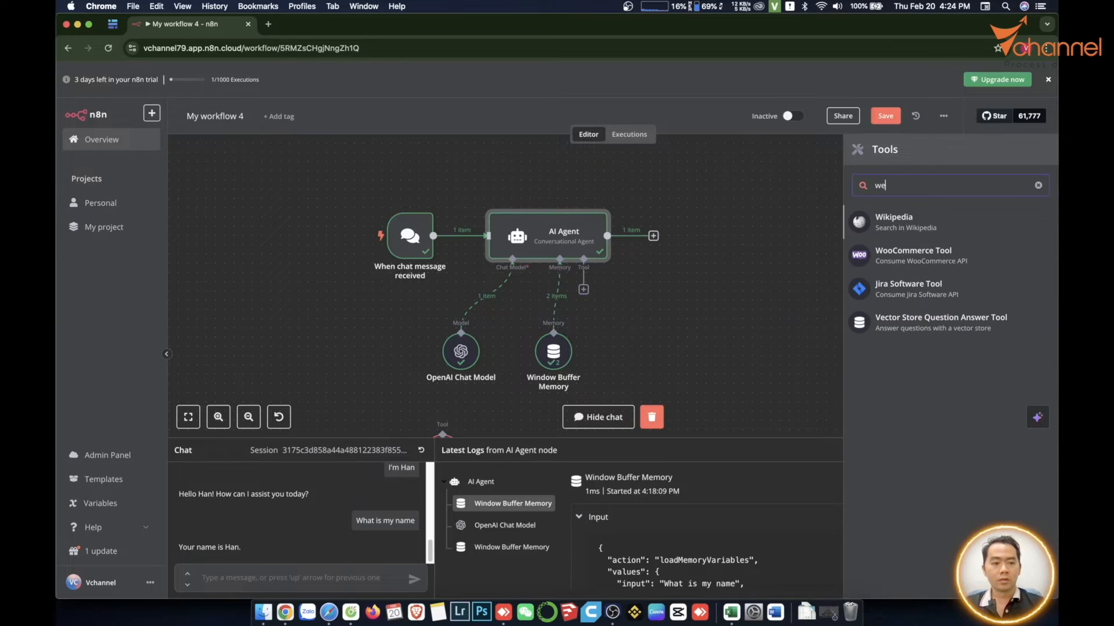
{"action": "key", "text": "BackSpace"}
{"action": "key", "text": "BackSpace"}
{"action": "type", "text": "ser"}
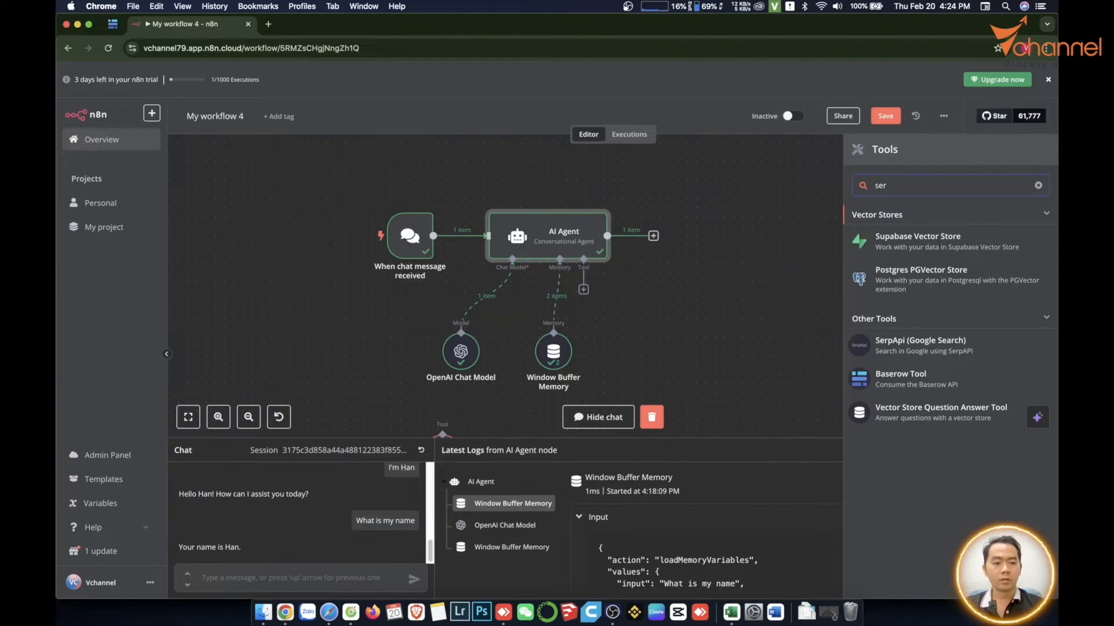
{"action": "left_click", "coordinate": [902, 348]}
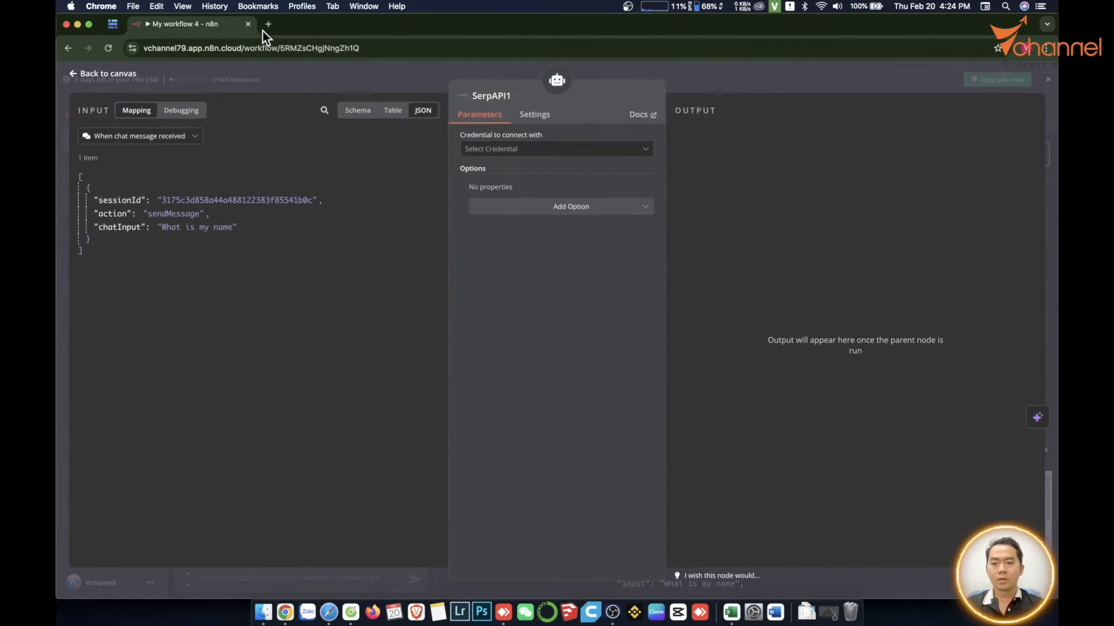
- Open the SerpApi website in a new browser tab and sign in with the Google account to reach the account dashboard
{"action": "left_click", "coordinate": [266, 27]}
{"action": "type", "text": "se"}
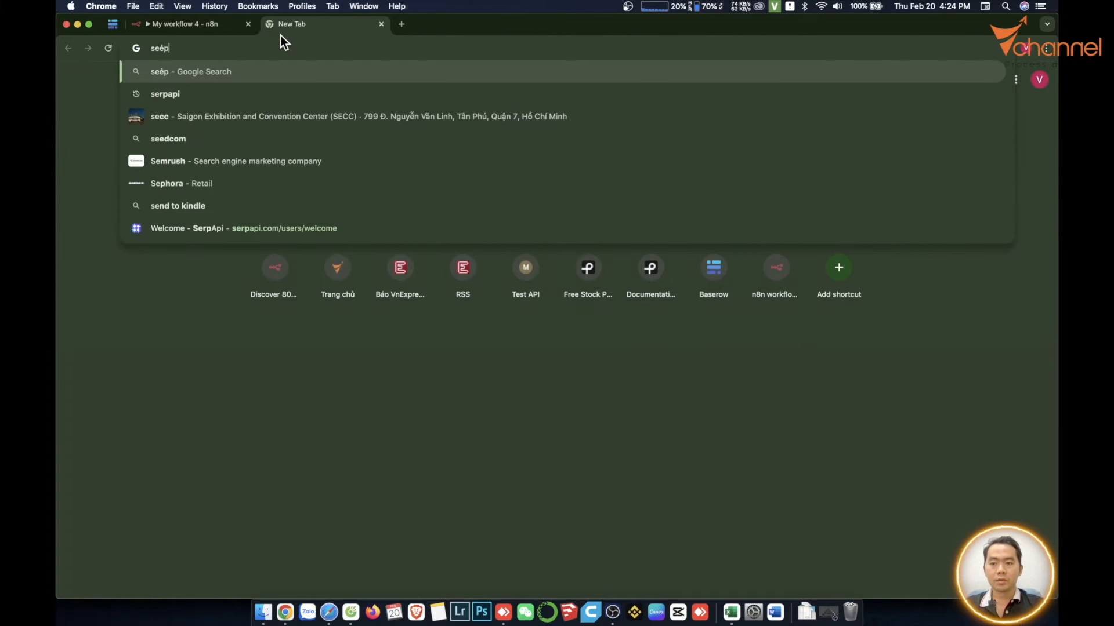
{"action": "type", "text": "rp"}
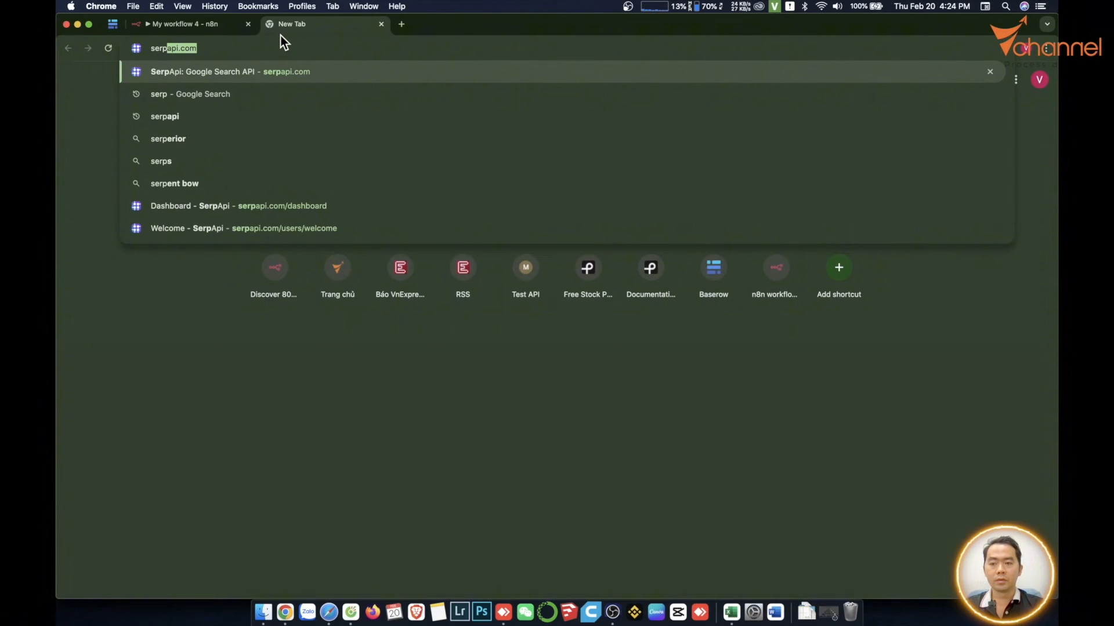
{"action": "key", "text": "Return"}
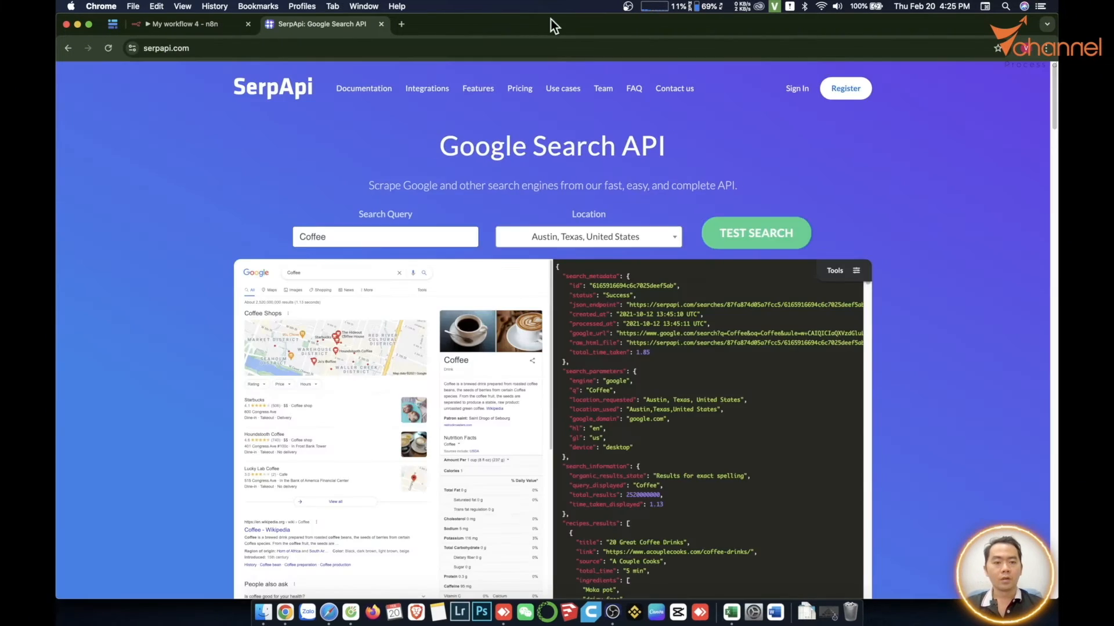
{"action": "left_click", "coordinate": [807, 92]}
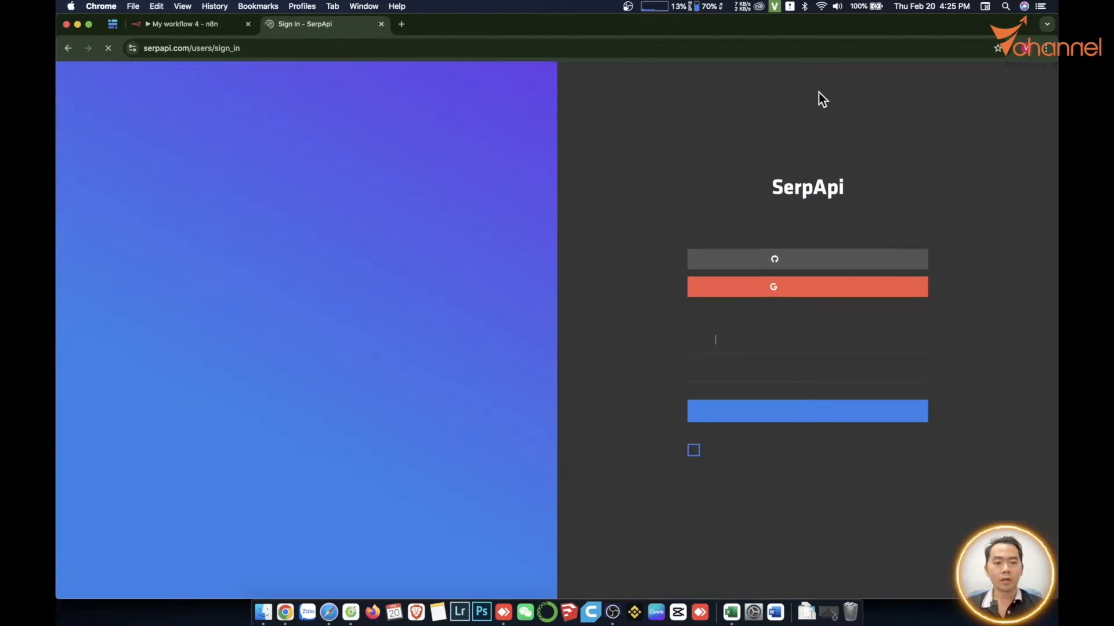
{"action": "left_click", "coordinate": [811, 290]}
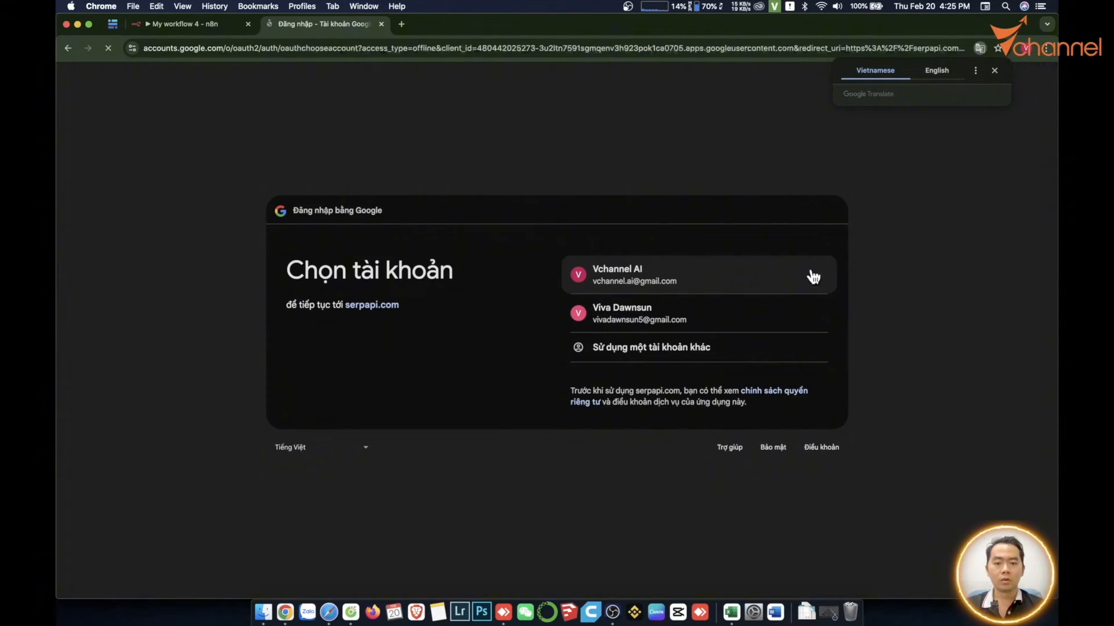
{"action": "left_click", "coordinate": [661, 281]}
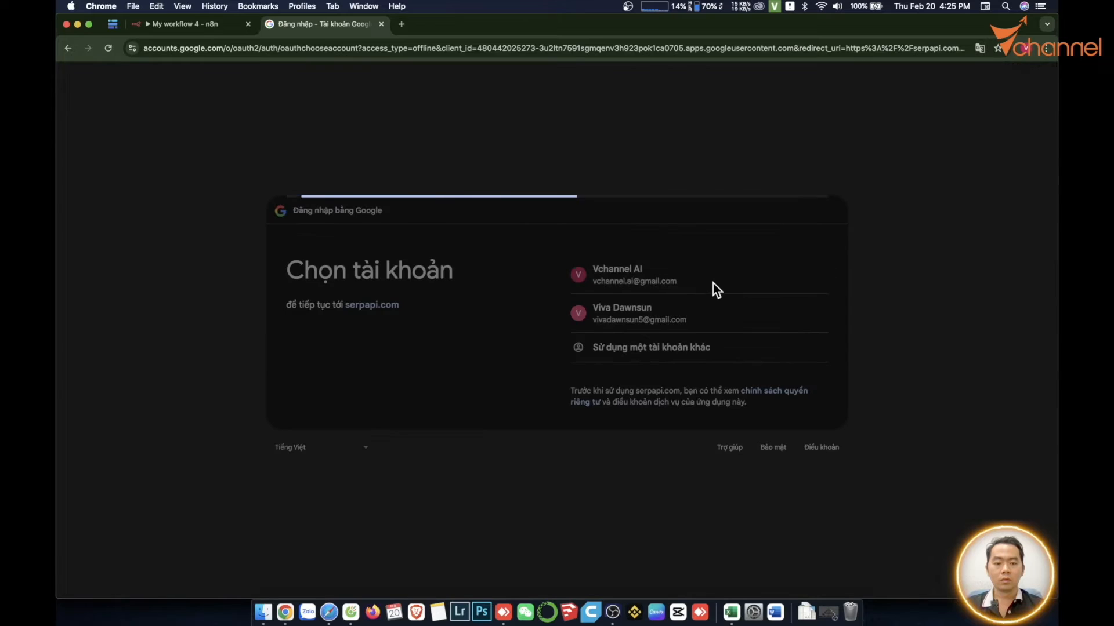
{"action": "left_click_drag", "start_coordinate": [403, 247], "coordinate": [371, 240]}
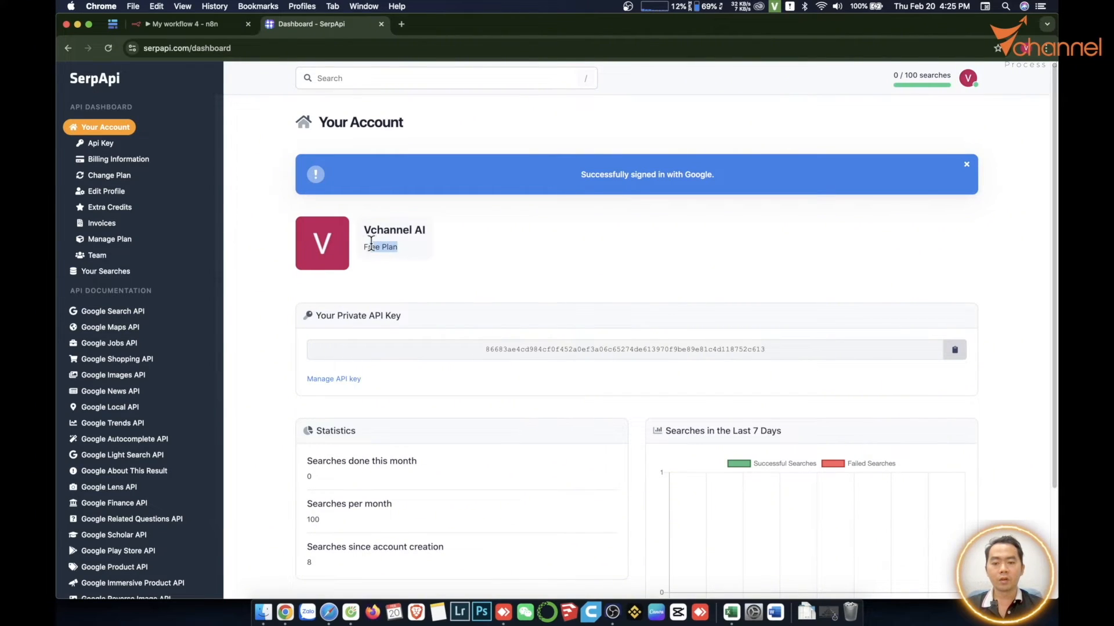
{"action": "left_click", "coordinate": [388, 242]}
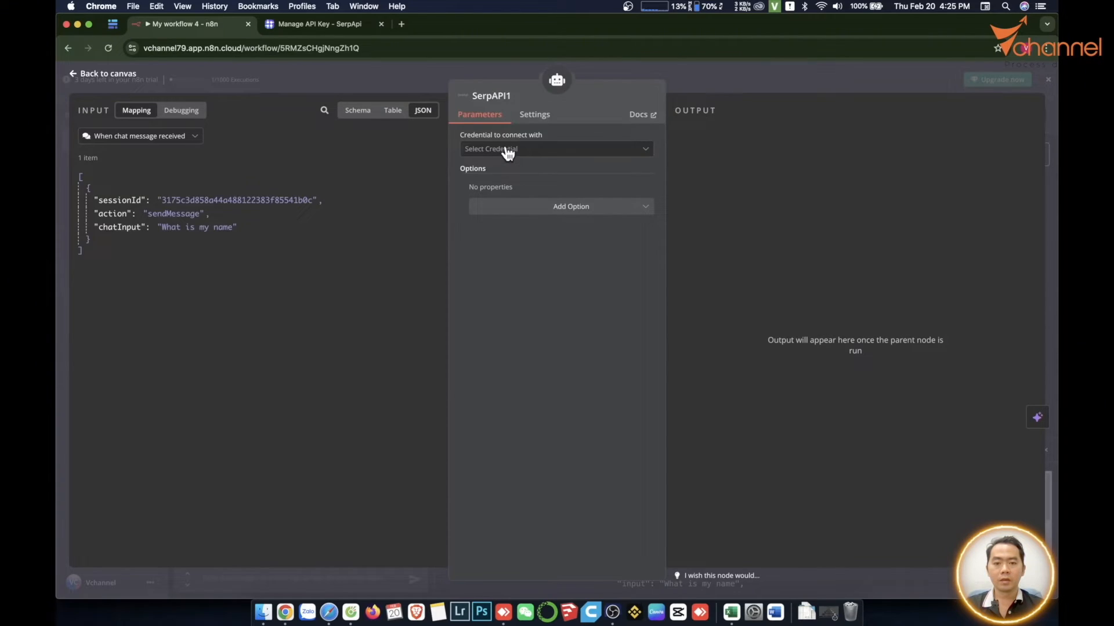
- Create a new SerpAPI credential for the tool node in n8n by pasting the API key, save it and return to the canvas
{"action": "left_click", "coordinate": [522, 150]}
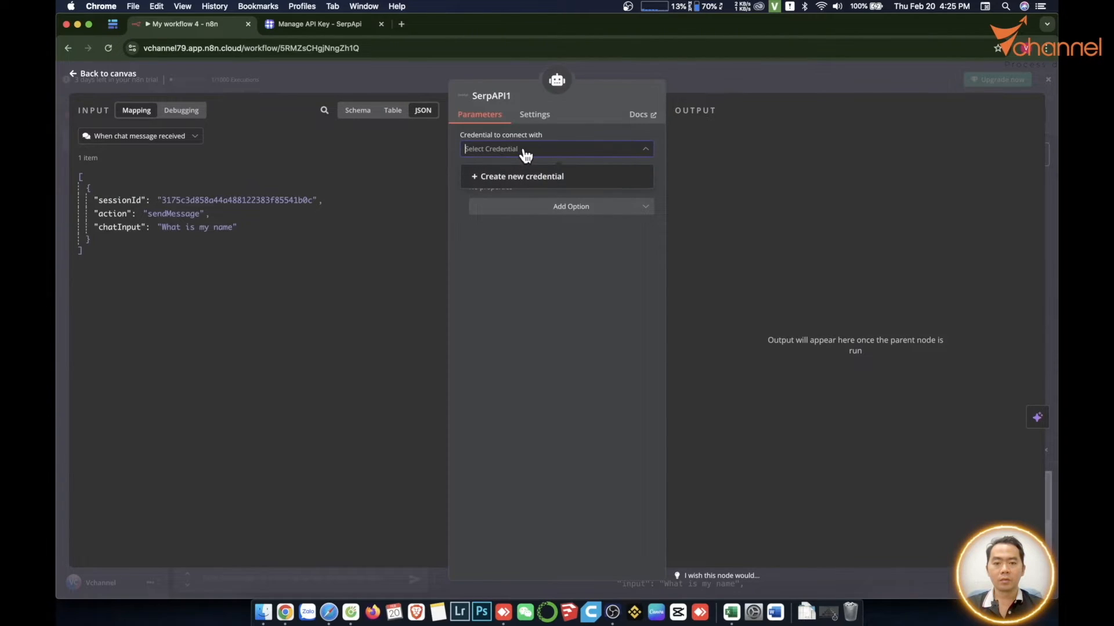
{"action": "left_click", "coordinate": [528, 177]}
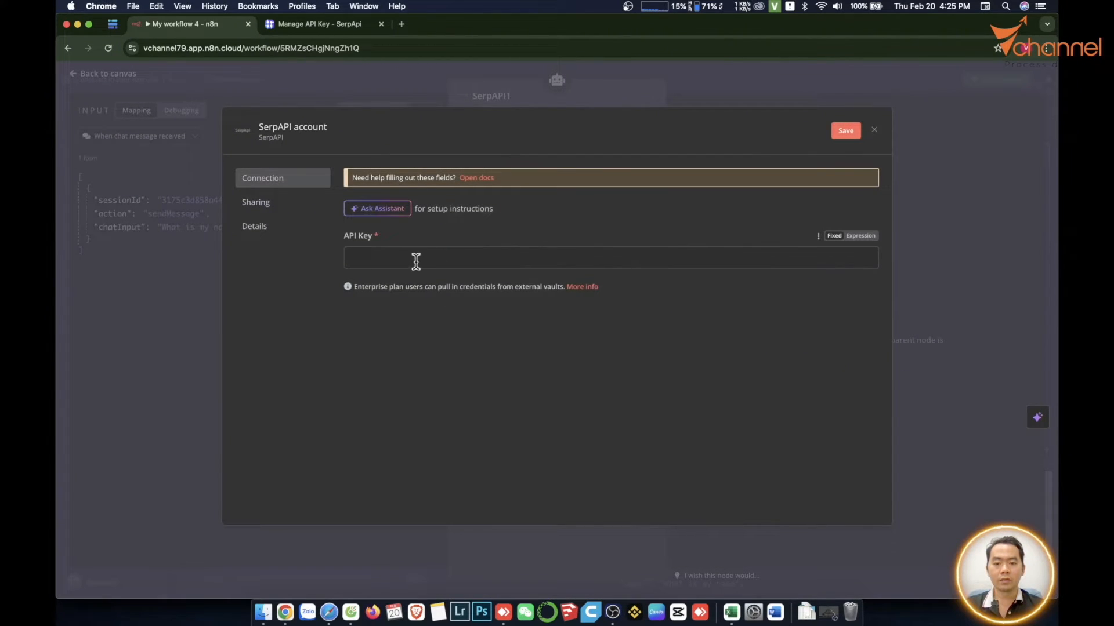
{"action": "key", "text": "super+v"}
{"action": "left_click", "coordinate": [845, 130]}
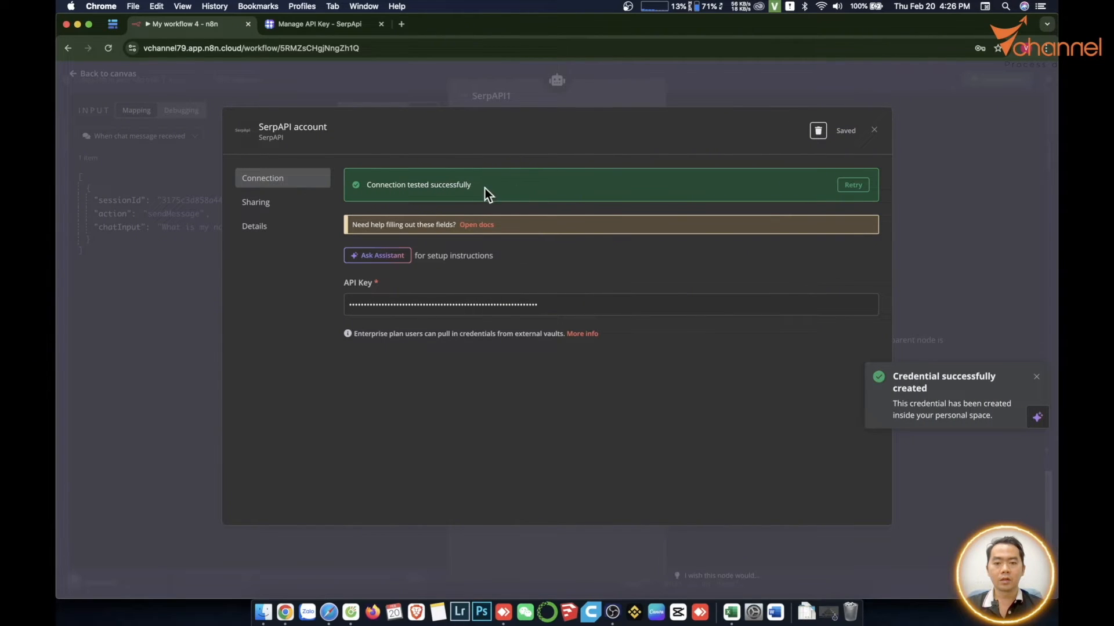
{"action": "left_click", "coordinate": [173, 439]}
{"action": "left_click", "coordinate": [326, 573]}
- Line up the connected SerpAPI node beside Window Buffer Memory and delete the unconnected SerpAPI node below
{"action": "left_click_drag", "start_coordinate": [629, 353], "coordinate": [654, 365]}
{"action": "scroll", "coordinate": [385, 329], "scroll_direction": "down", "scroll_amount": 2}
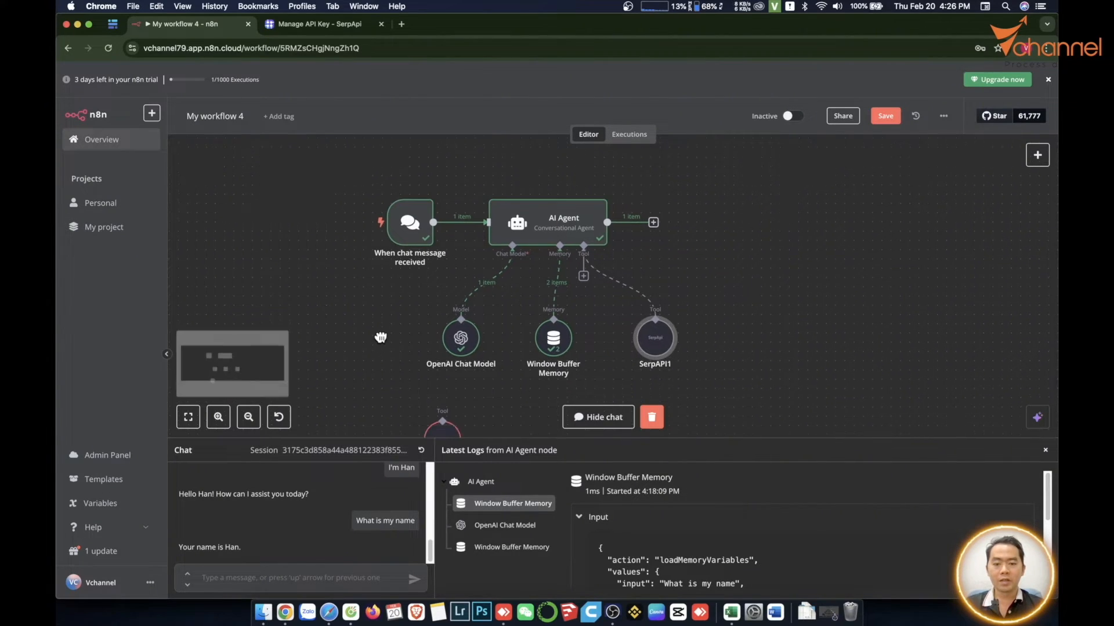
{"action": "left_click", "coordinate": [448, 429]}
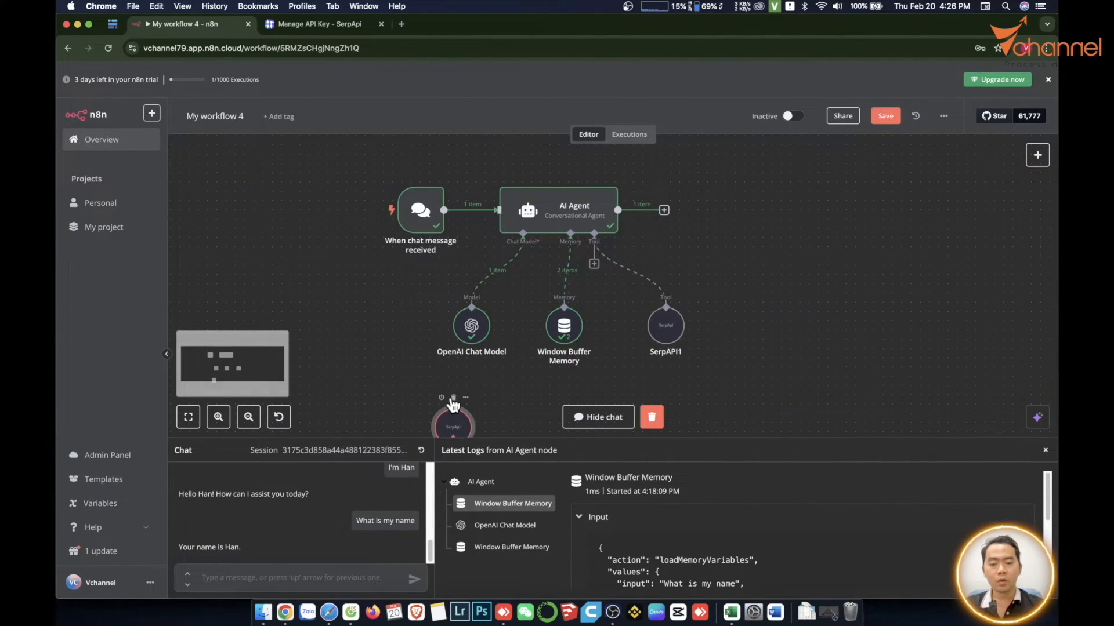
{"action": "left_click", "coordinate": [453, 399]}
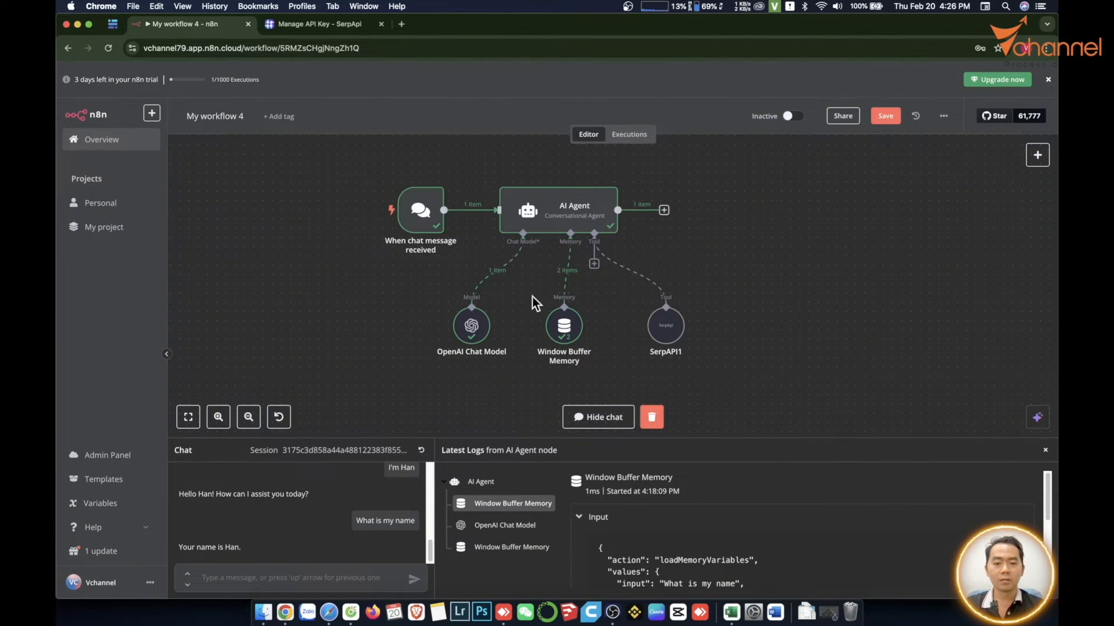
- Test the search tool by sending the chat message "top 5 cửa hàng quần áo ở tp.hcm"
{"action": "mouse_move", "coordinate": [666, 336]}
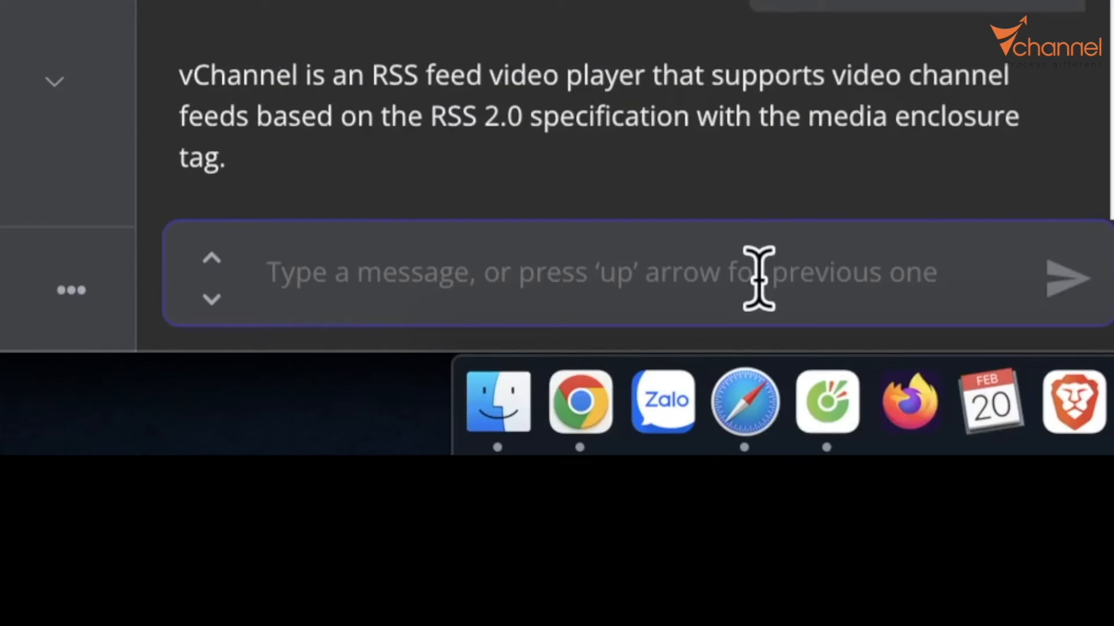
{"action": "type", "text": "top 5 cửa "}
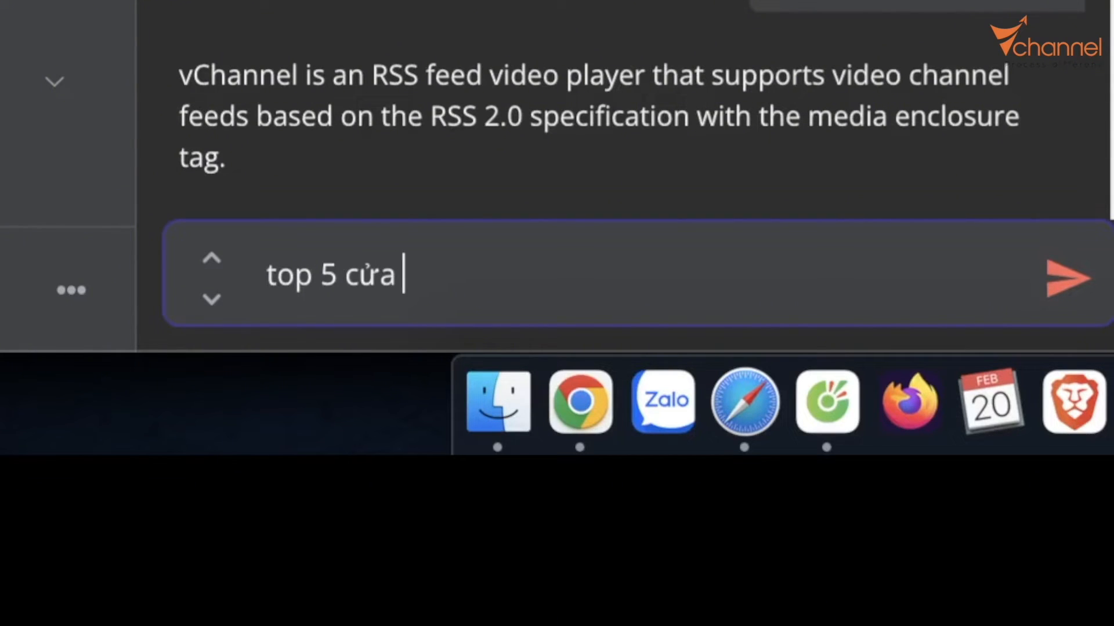
{"action": "type", "text": "hàng quần áo cao"}
{"action": "key", "text": "BackSpace"}
{"action": "key", "text": "BackSpace"}
{"action": "key", "text": "BackSpace"}
{"action": "key", "text": "BackSpace"}
{"action": "type", "text": "ở "}
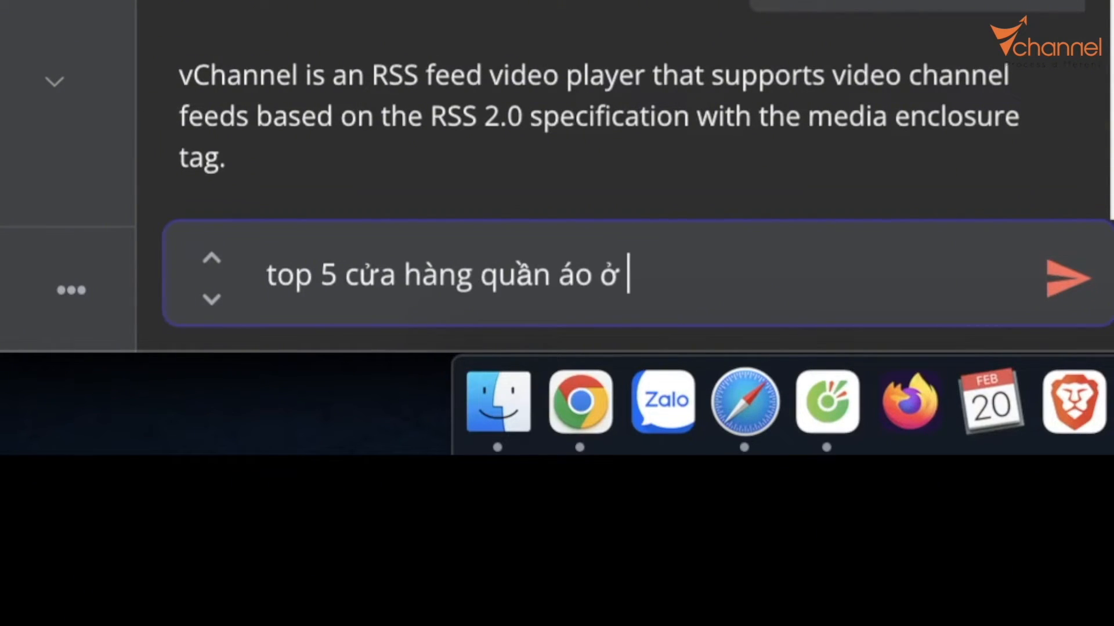
{"action": "type", "text": "tp.hcm"}
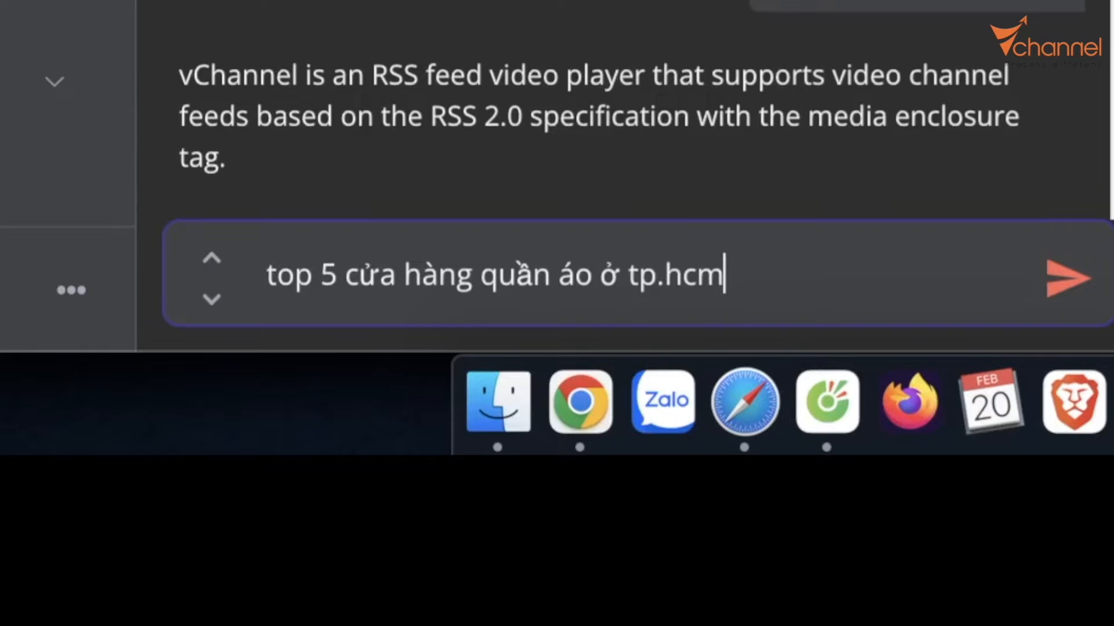
{"action": "key", "text": "Return"}
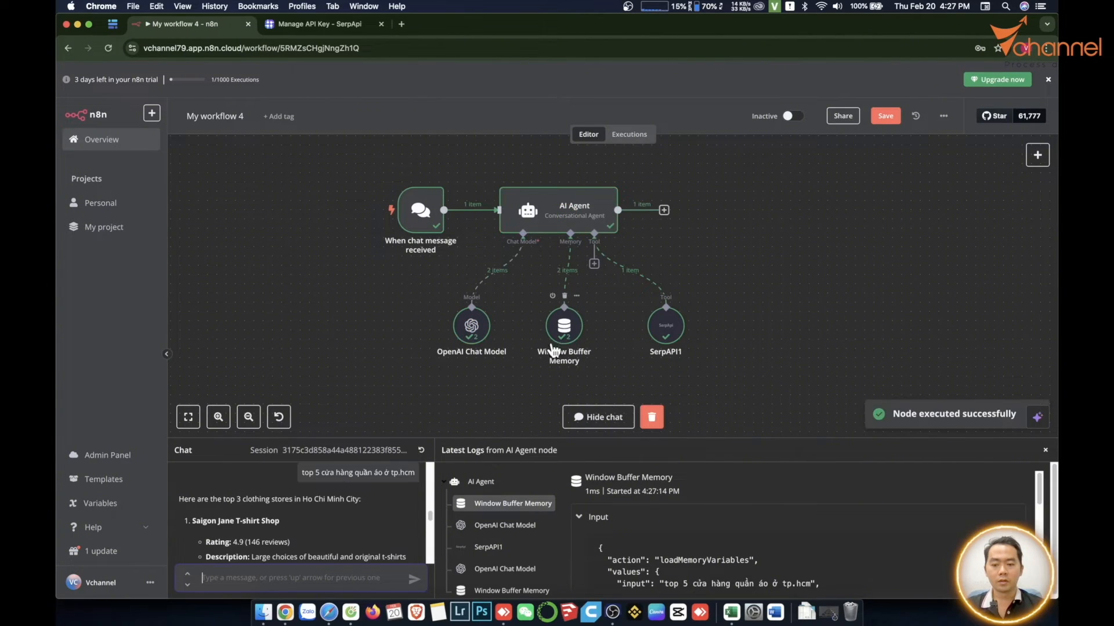
- Read through the AI Agent's full chat reply about clothing stores in Ho Chi Minh City
{"action": "scroll", "coordinate": [295, 528], "scroll_direction": "down", "scroll_amount": 3}
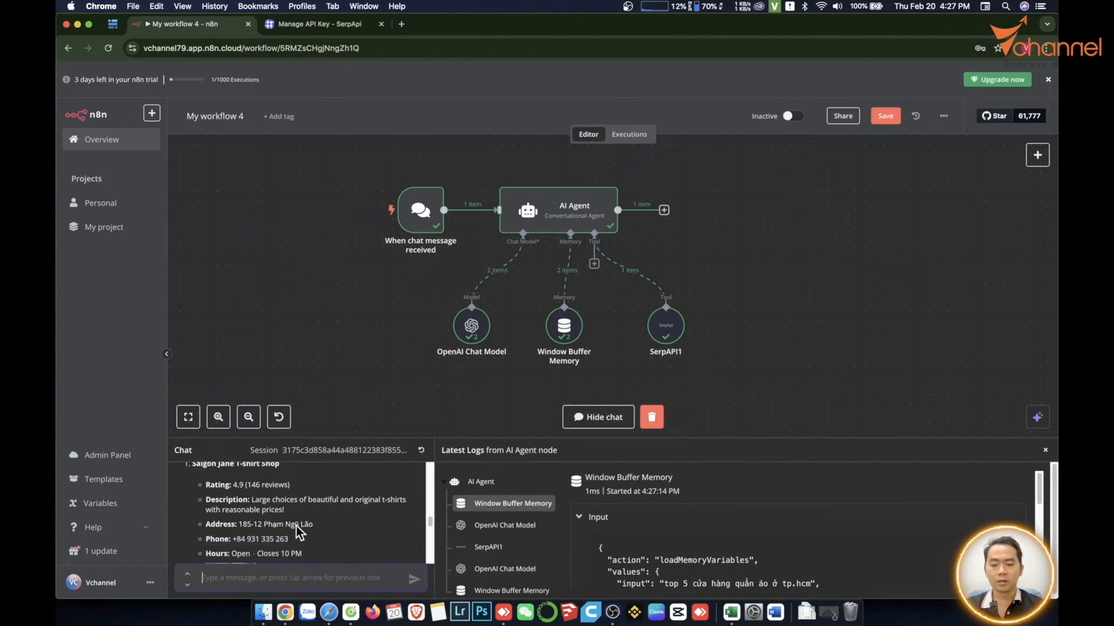
{"action": "scroll", "coordinate": [297, 527], "scroll_direction": "down", "scroll_amount": 1}
{"action": "scroll", "coordinate": [297, 526], "scroll_direction": "up", "scroll_amount": 3}
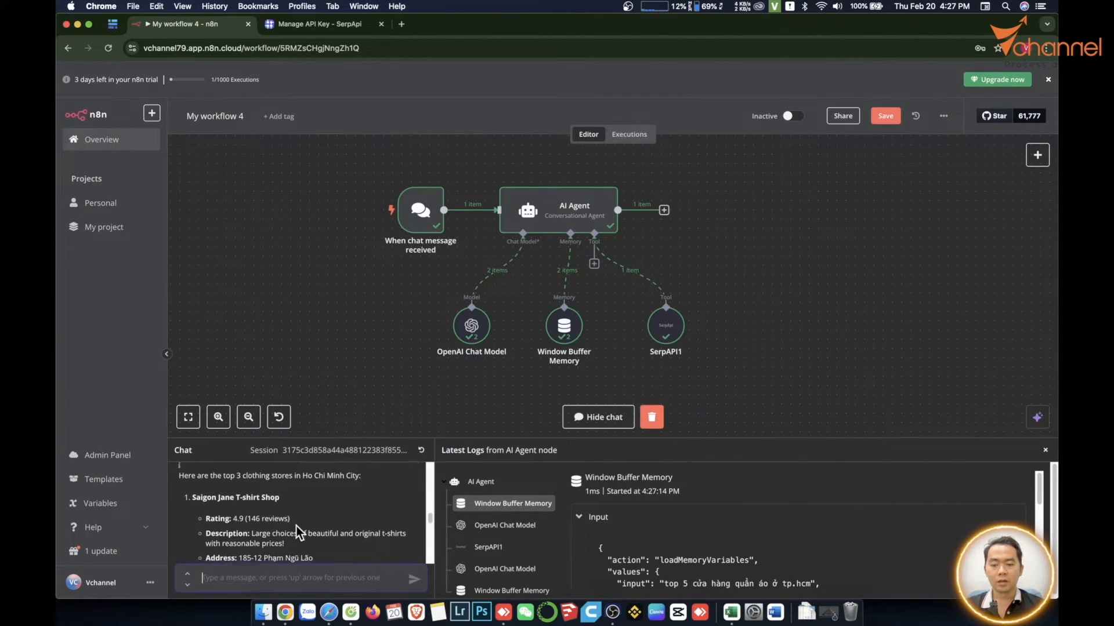
{"action": "scroll", "coordinate": [297, 527], "scroll_direction": "down", "scroll_amount": 3}
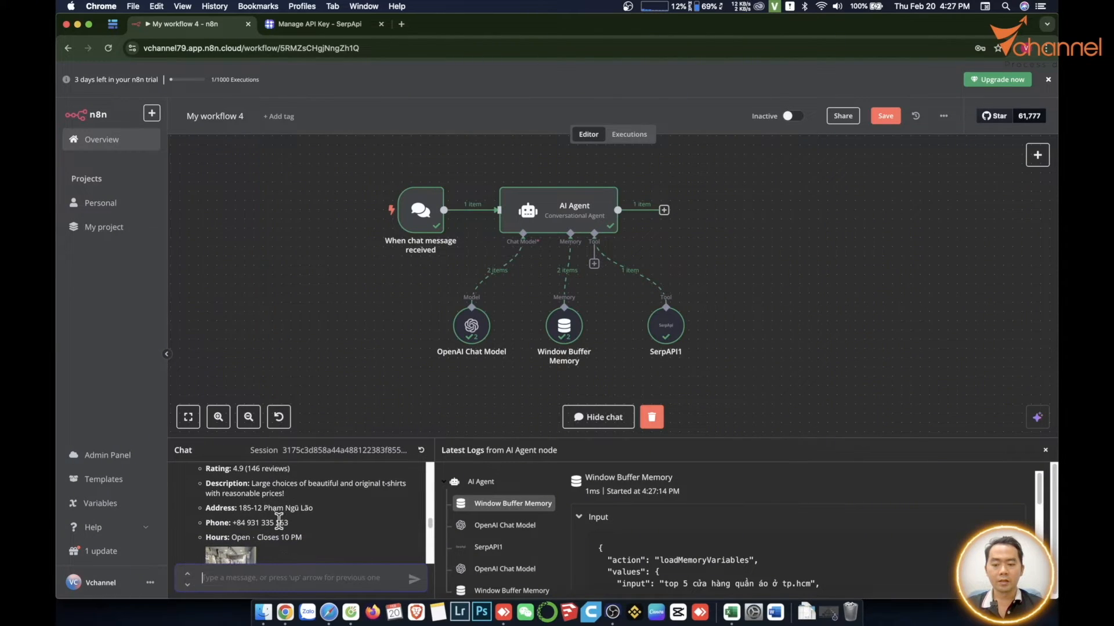
{"action": "scroll", "coordinate": [279, 522], "scroll_direction": "down", "scroll_amount": 4}
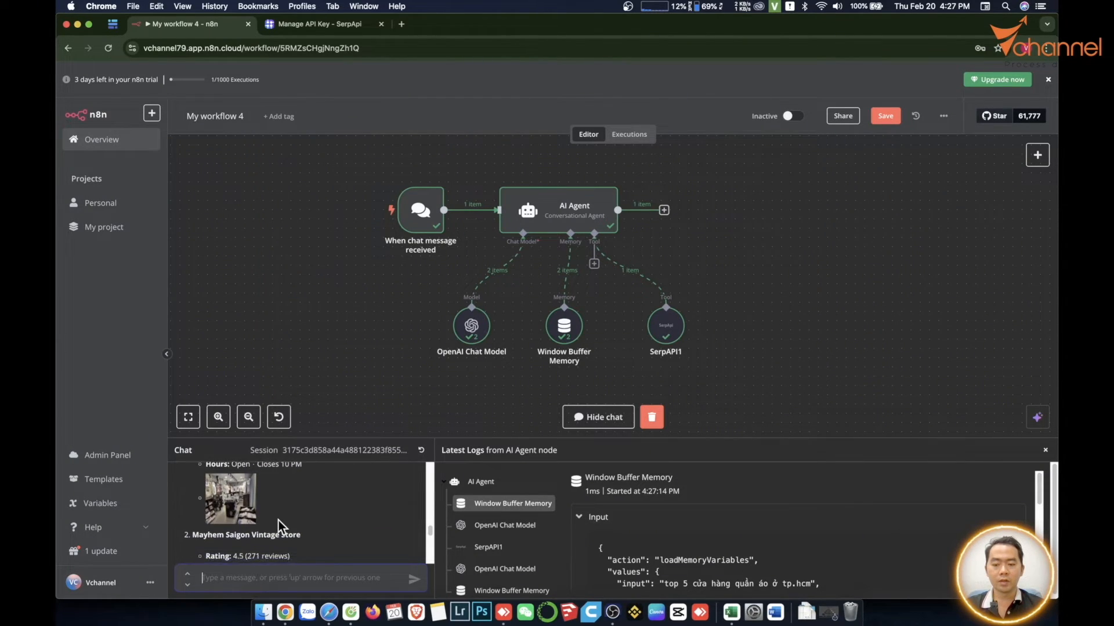
{"action": "scroll", "coordinate": [278, 520], "scroll_direction": "down", "scroll_amount": 8}
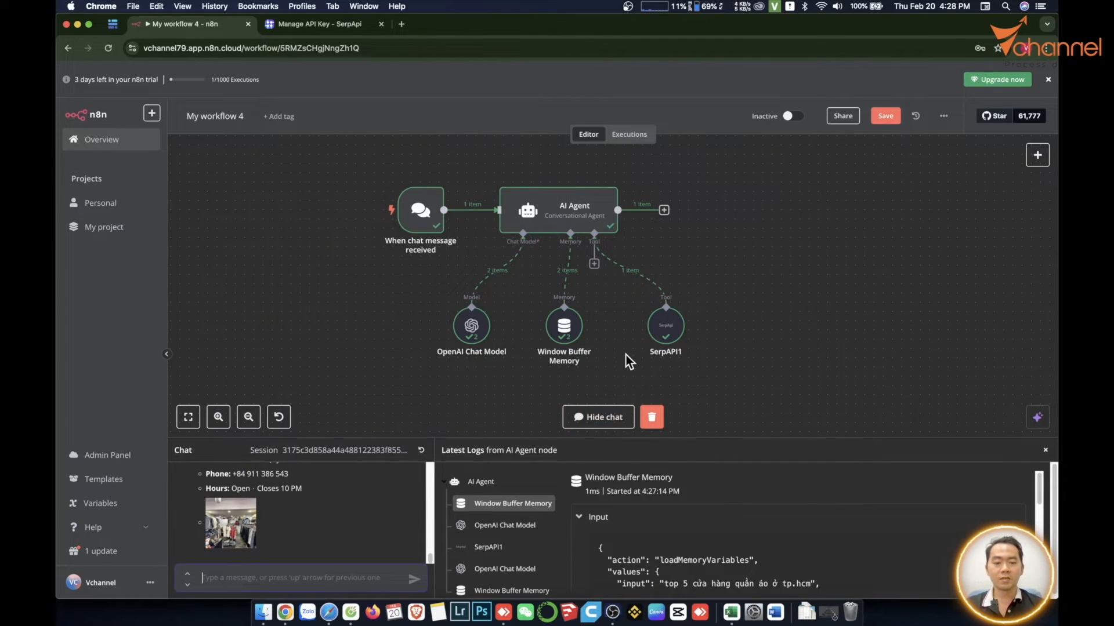
{"action": "left_click_drag", "start_coordinate": [666, 326], "coordinate": [646, 330]}
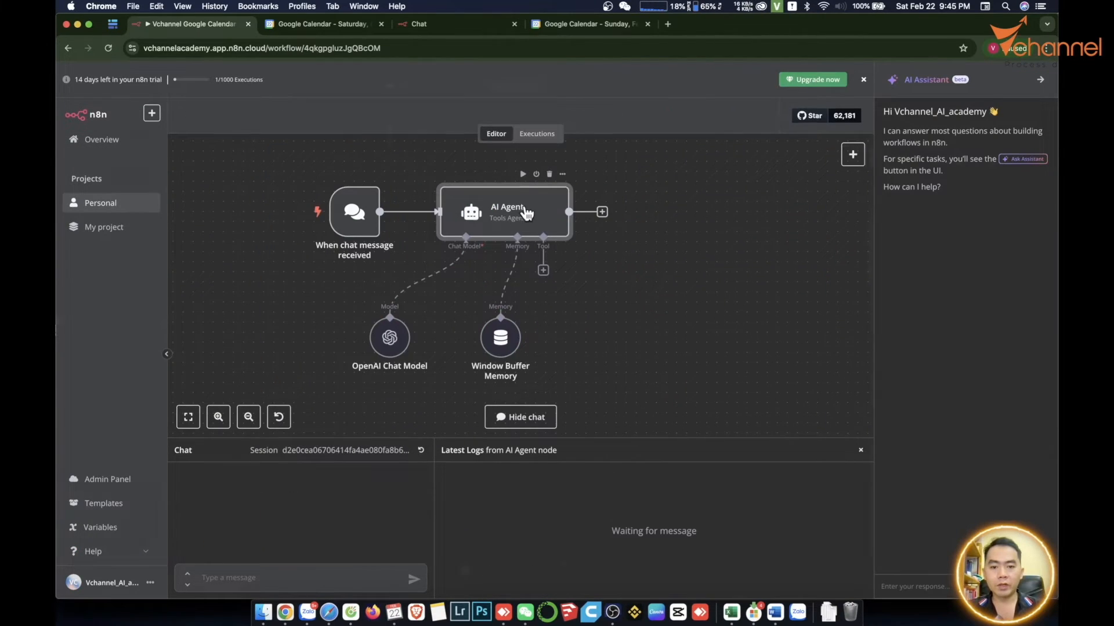
- In the Vchannel Google Calendar workflow, set the AI Agent node's agent type to Tools Agent and return to the canvas
{"action": "double_click", "coordinate": [505, 220]}
{"action": "left_click", "coordinate": [404, 197]}
{"action": "left_click", "coordinate": [430, 230]}
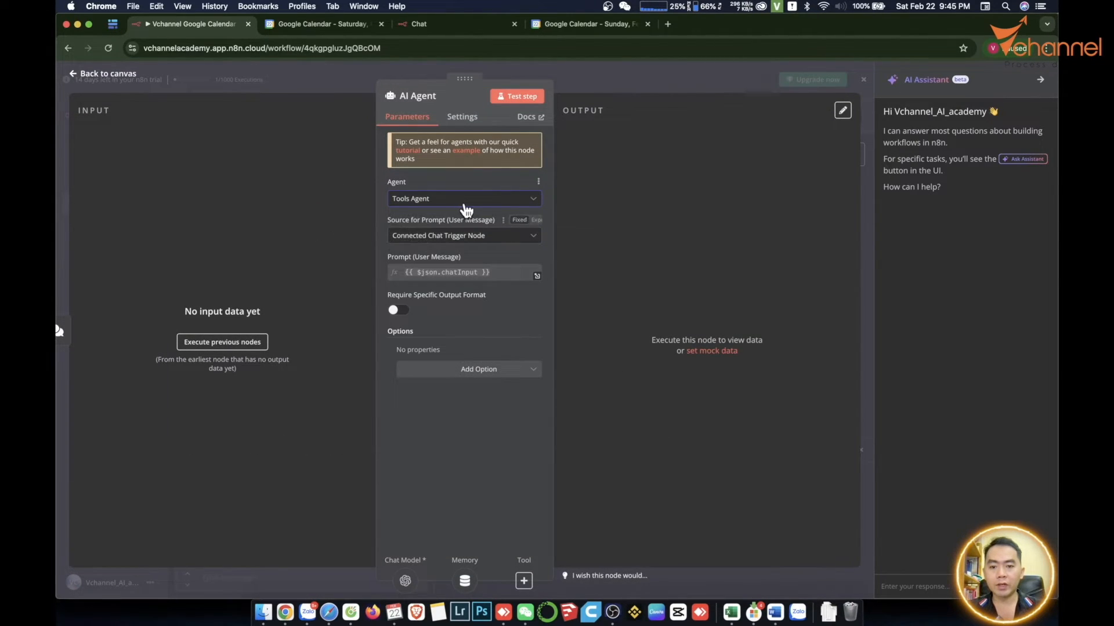
{"action": "left_click", "coordinate": [280, 575]}
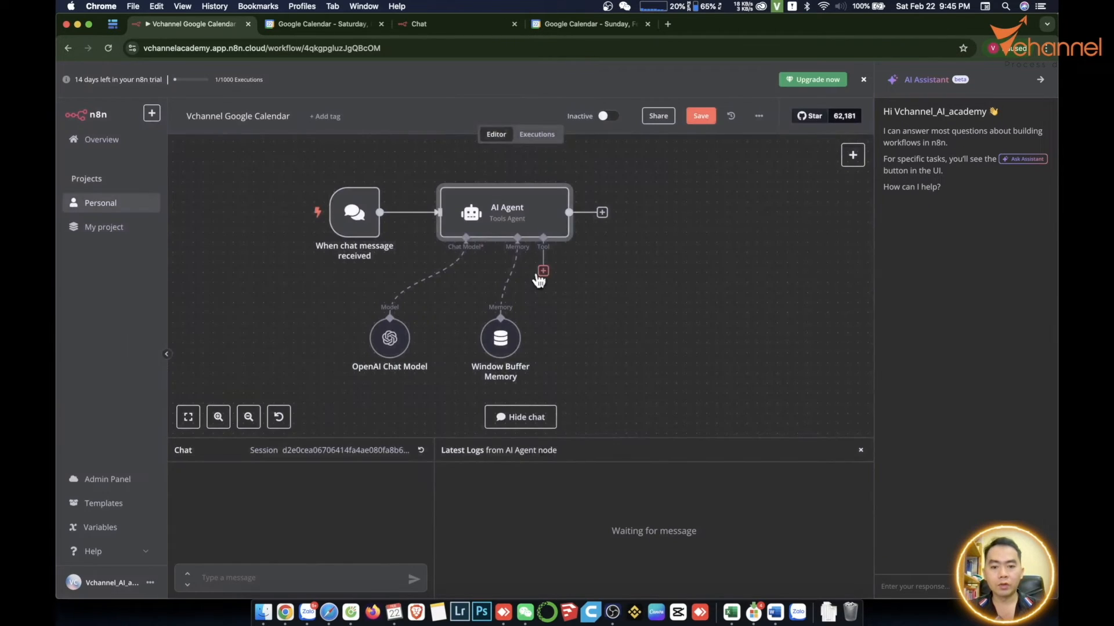
- Add the Google Calendar Tool to the AI Agent by searching for "google ca", and select the Google Calendar account credential
{"action": "left_click", "coordinate": [543, 271]}
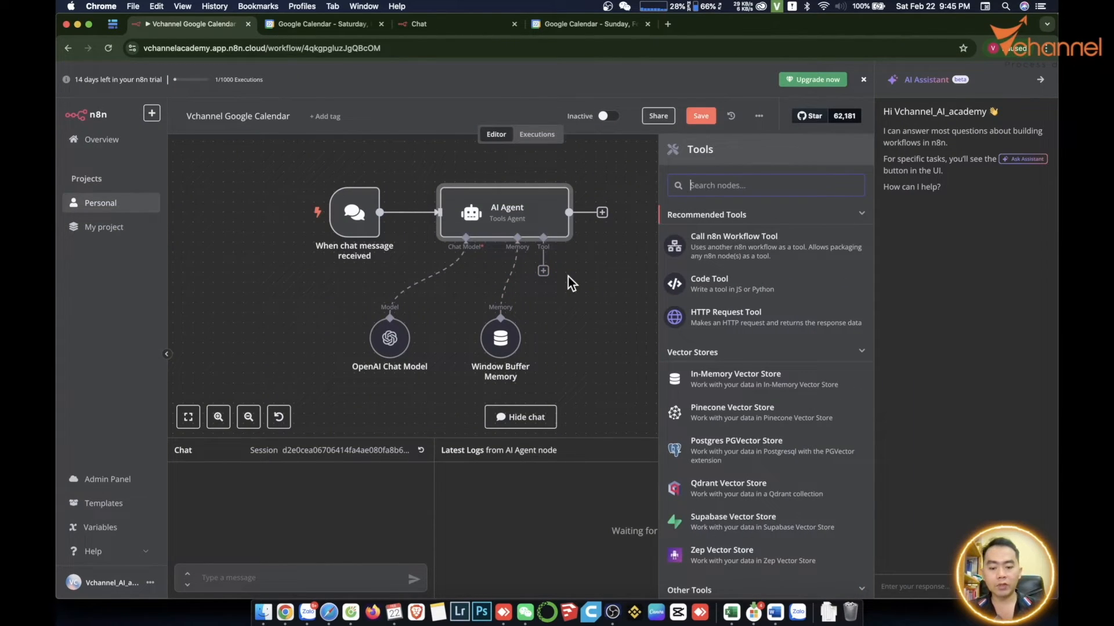
{"action": "type", "text": "google ca"}
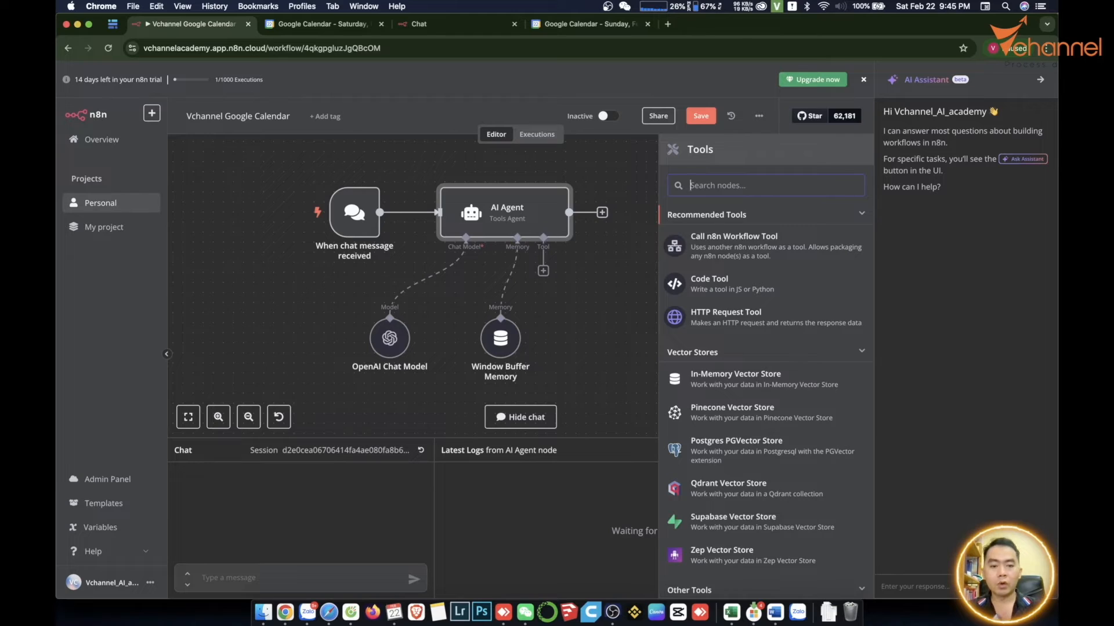
{"action": "left_click", "coordinate": [719, 224]}
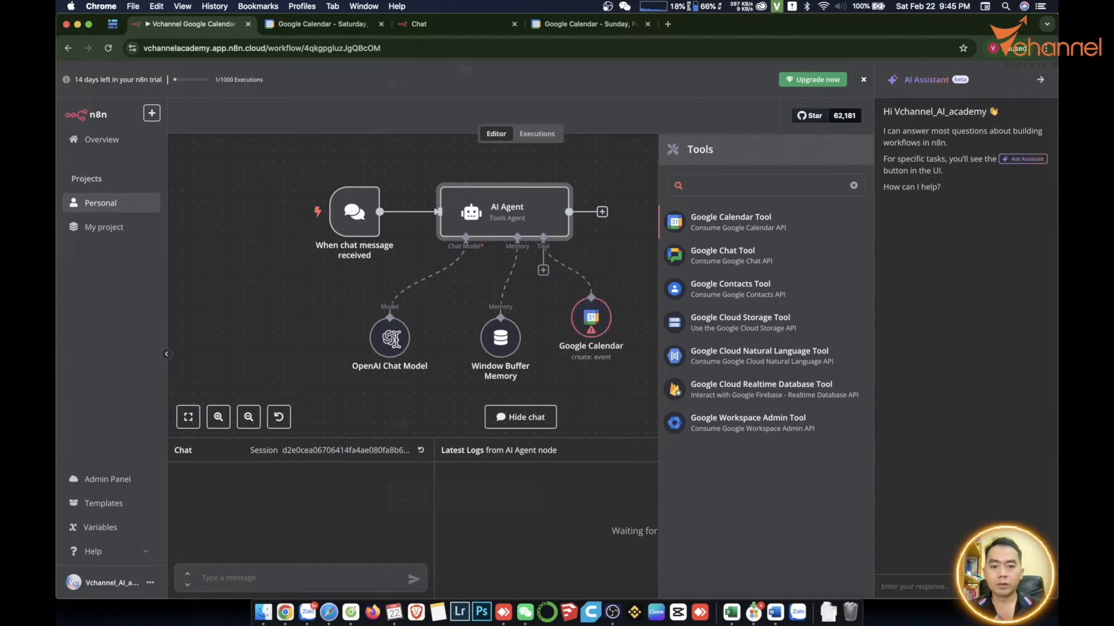
{"action": "left_click", "coordinate": [481, 152]}
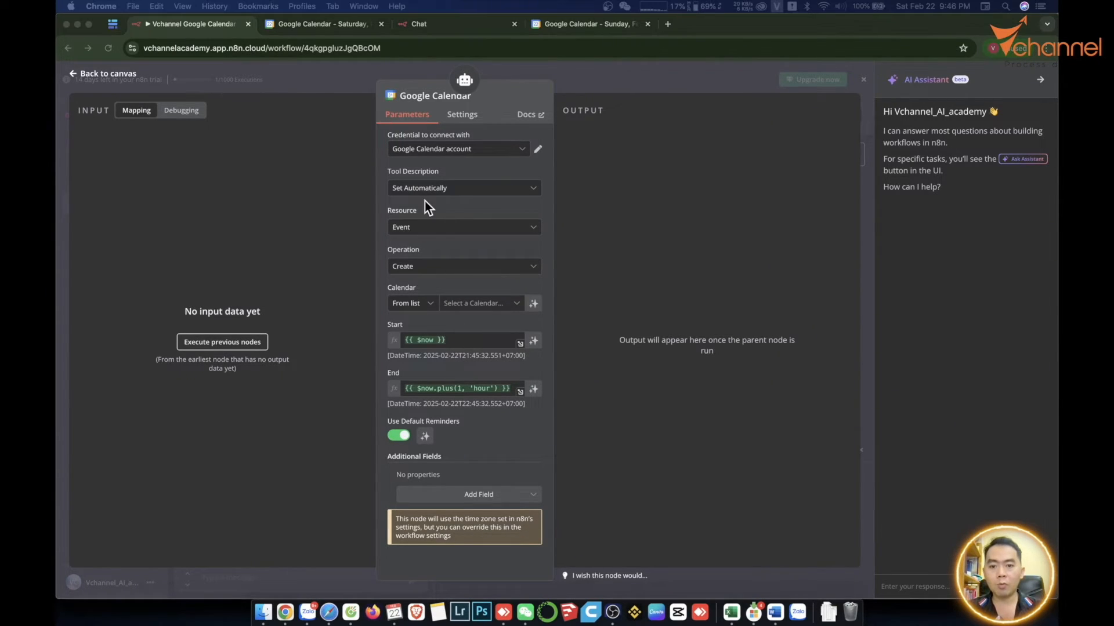
- Select the account's own Gmail calendar as the calendar in which the Google Calendar tool creates events
{"action": "left_click", "coordinate": [463, 189]}
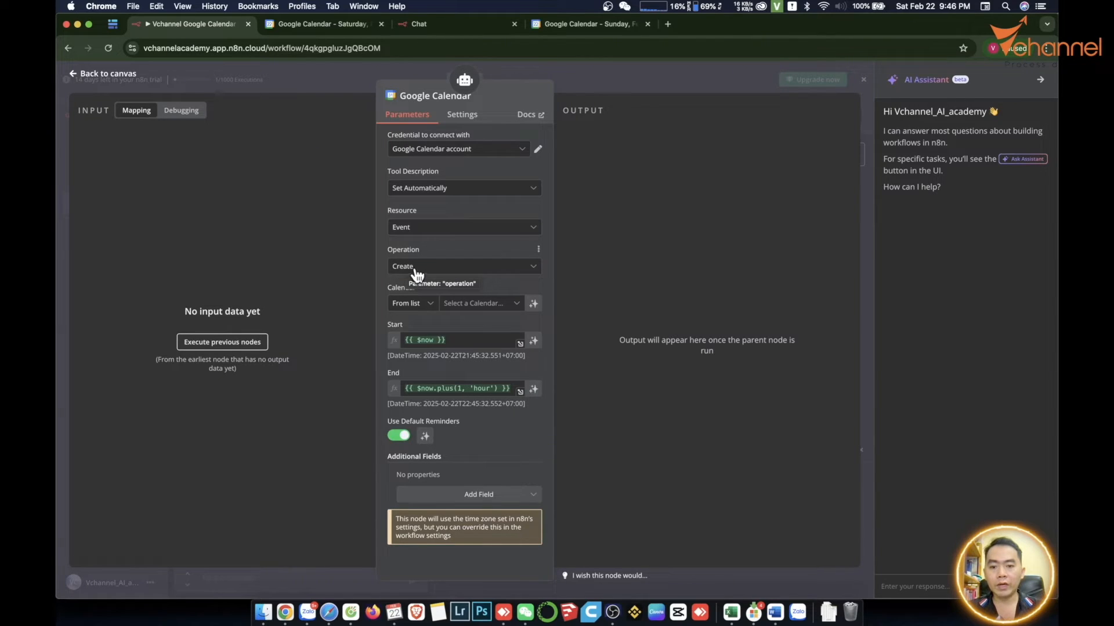
{"action": "left_click", "coordinate": [468, 306]}
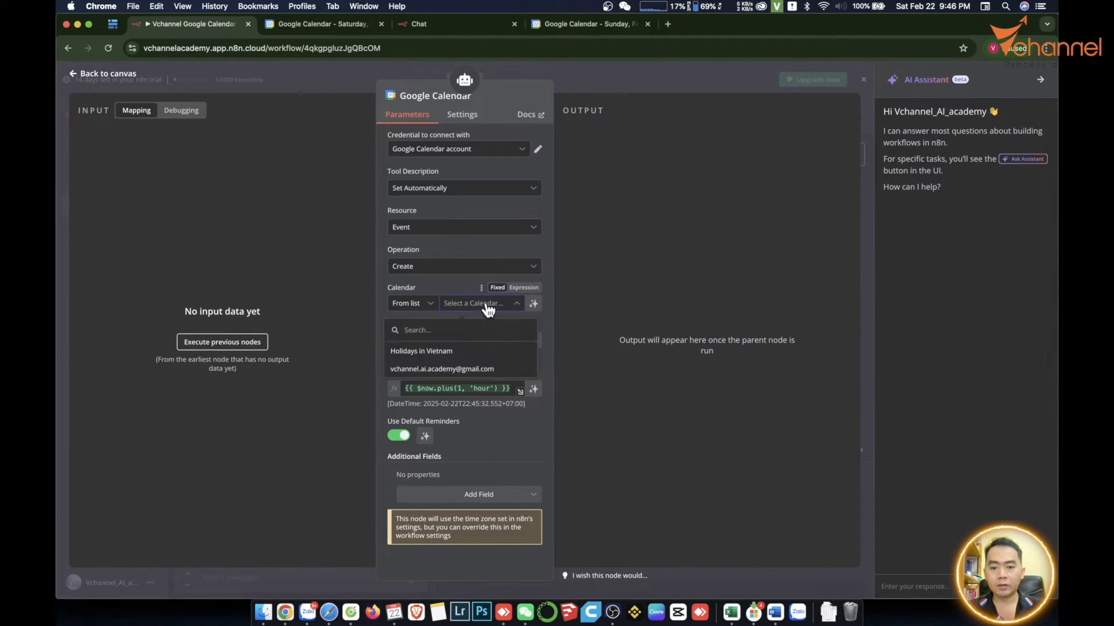
{"action": "left_click", "coordinate": [439, 374]}
- Replace the event's Start value with the expression {{ $fromAI('startTime') }}
{"action": "left_click", "coordinate": [477, 339]}
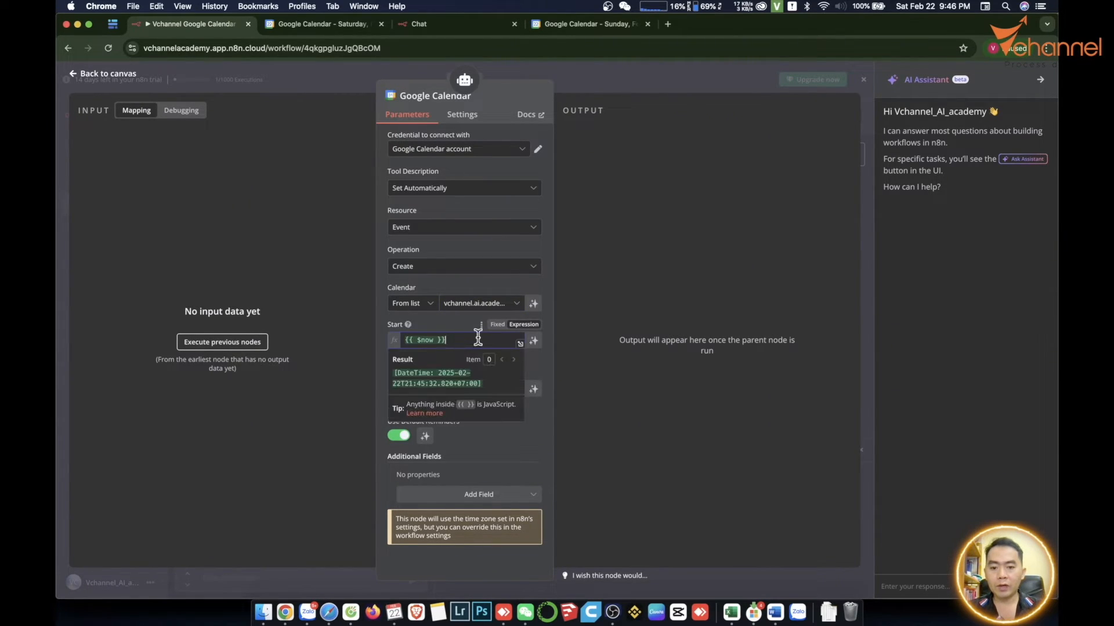
{"action": "key", "text": "super+a"}
{"action": "key", "text": "BackSpace"}
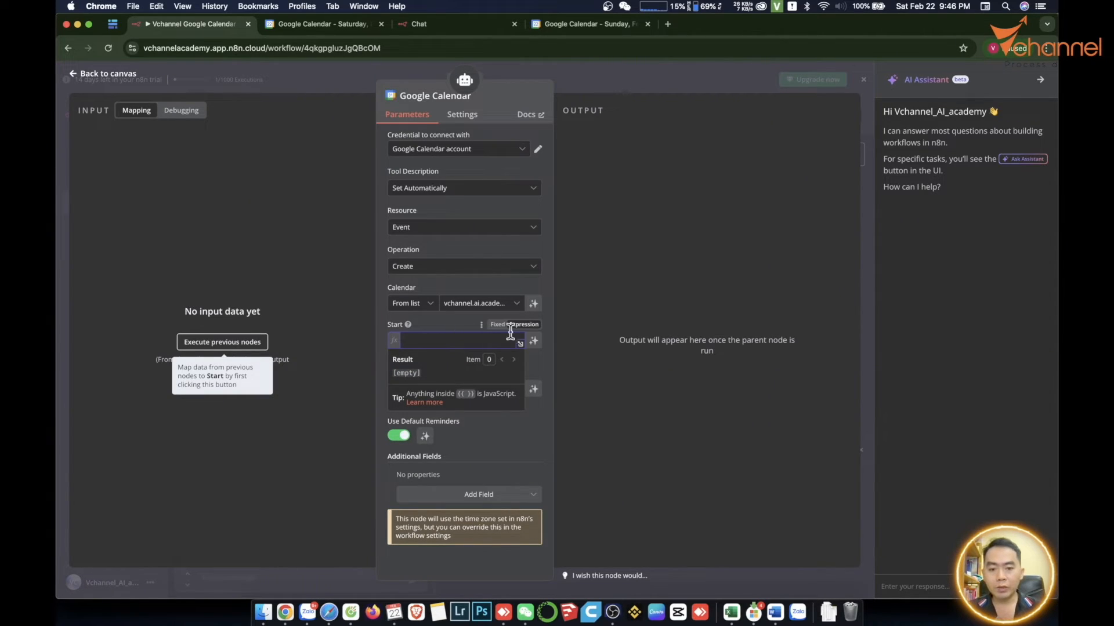
{"action": "left_click", "coordinate": [530, 328]}
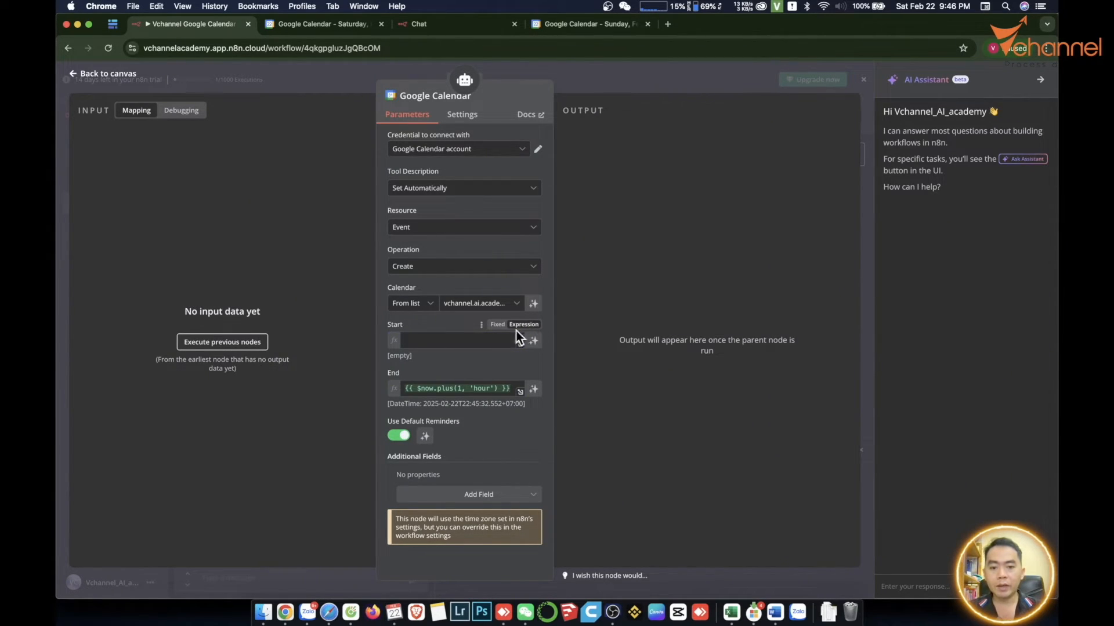
{"action": "left_click", "coordinate": [459, 342]}
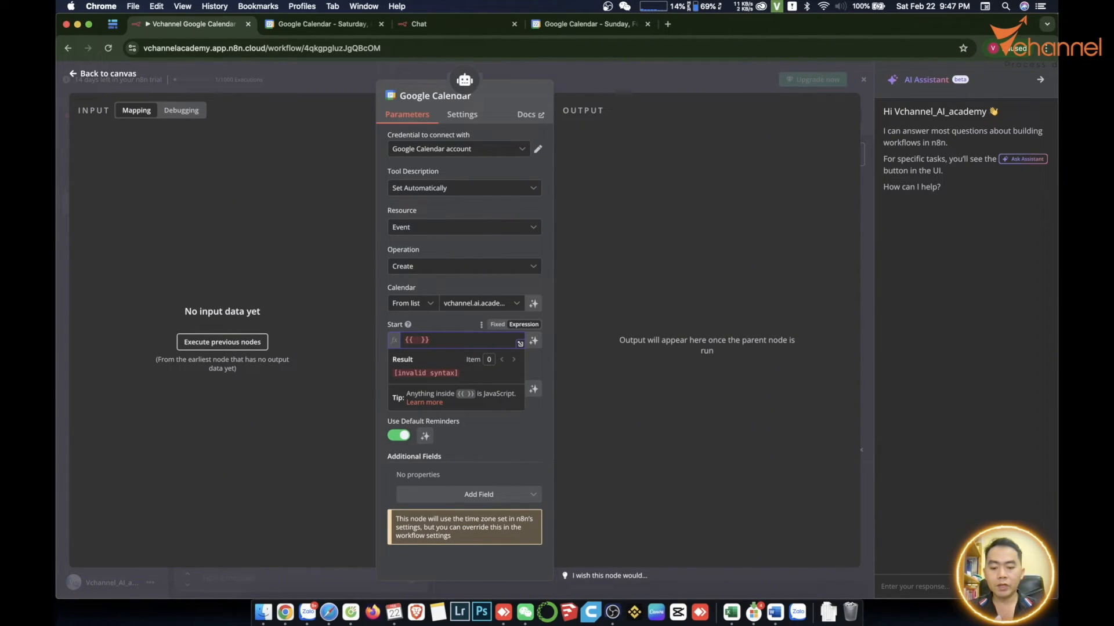
{"action": "type", "text": "fromAI"}
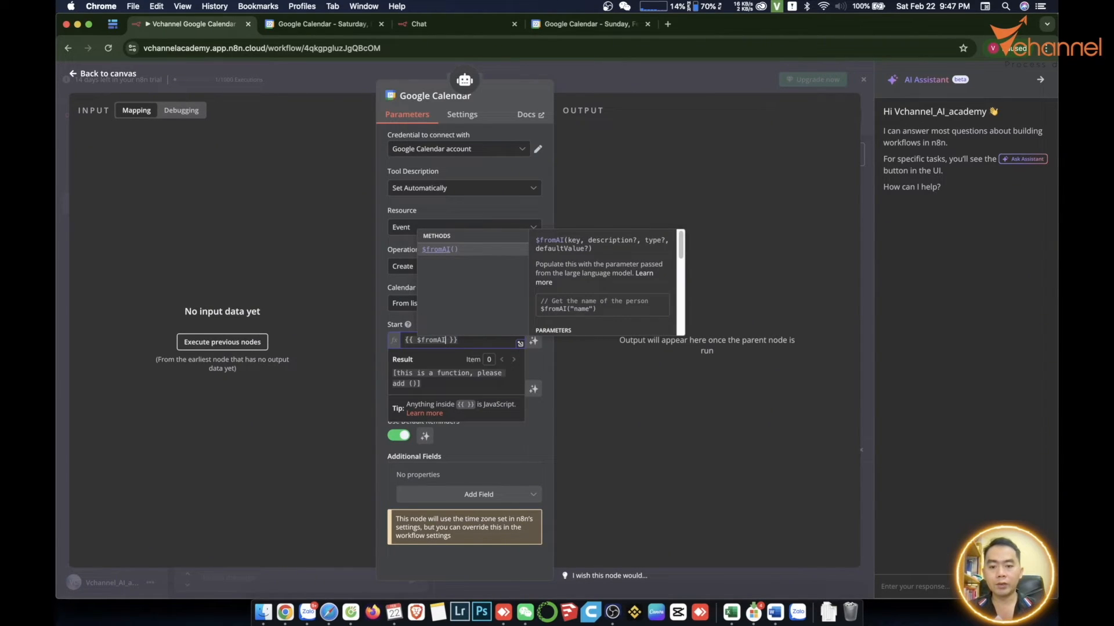
{"action": "type", "text": "("}
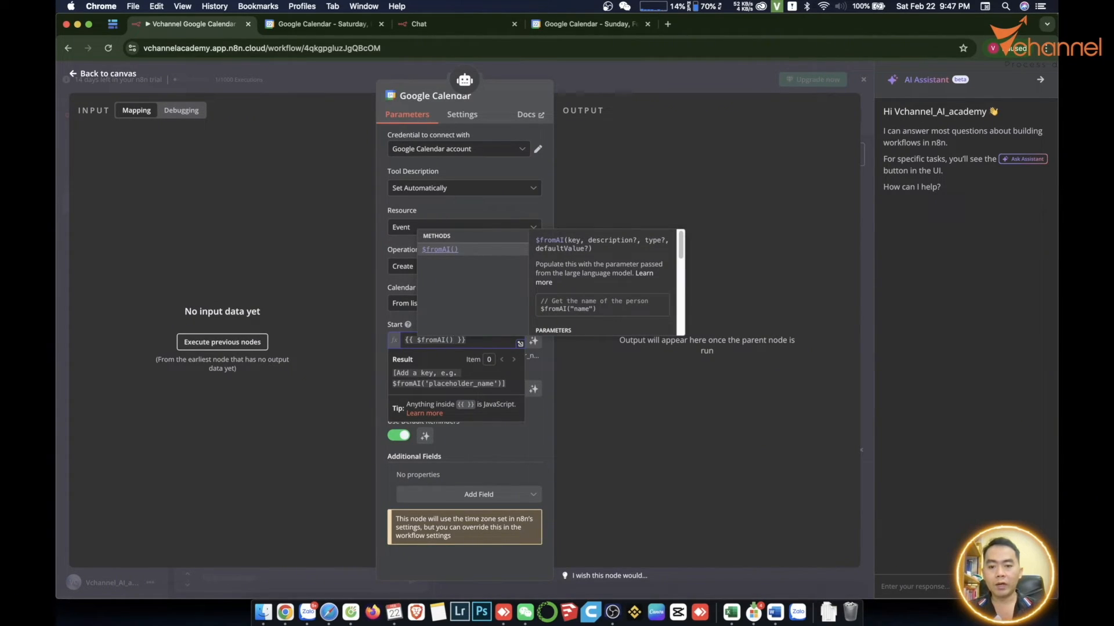
{"action": "key", "text": "Left"}
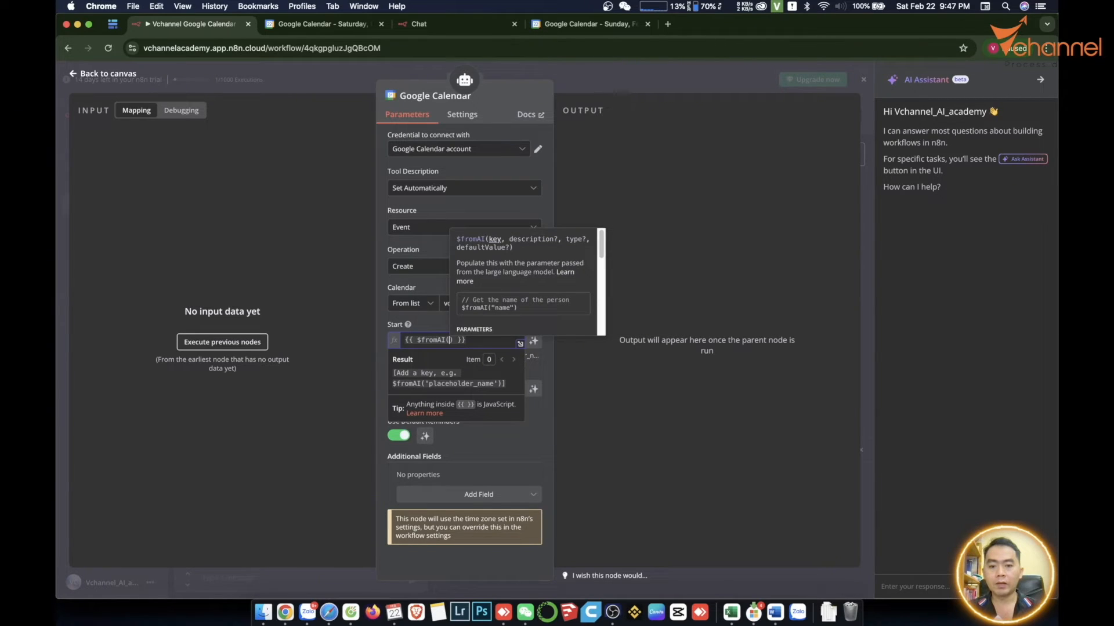
{"action": "type", "text": "'"}
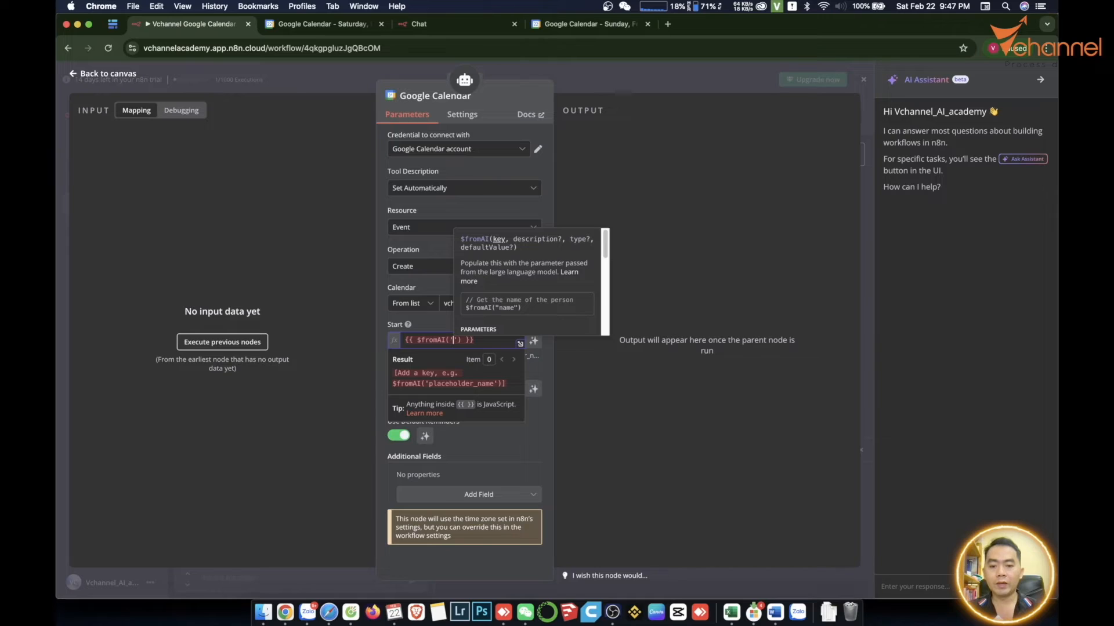
{"action": "type", "text": "start"}
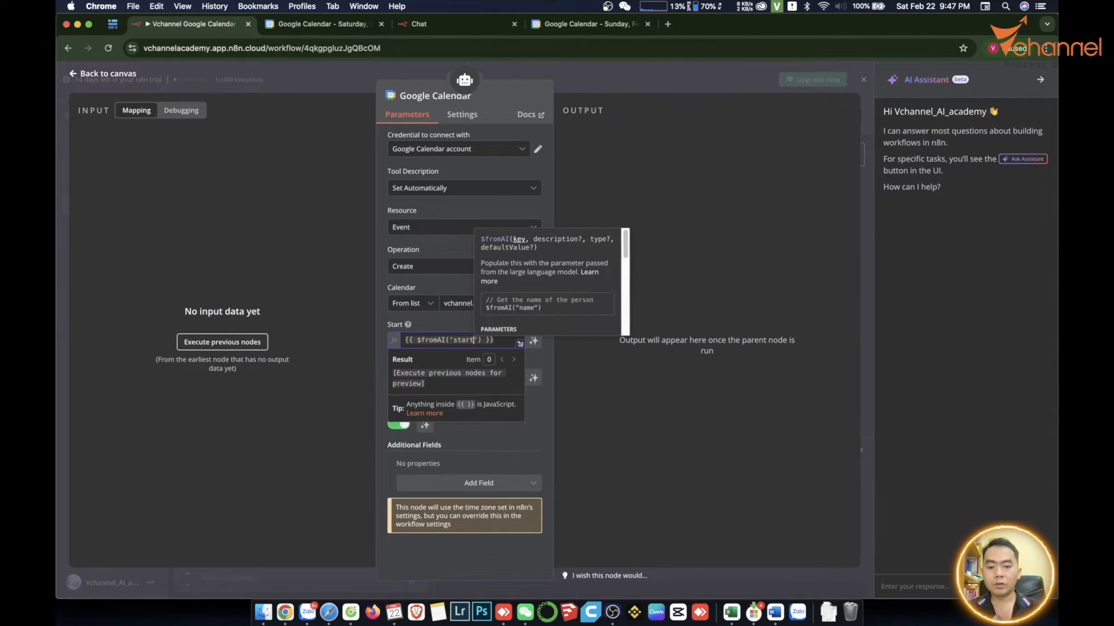
{"action": "type", "text": "Time"}
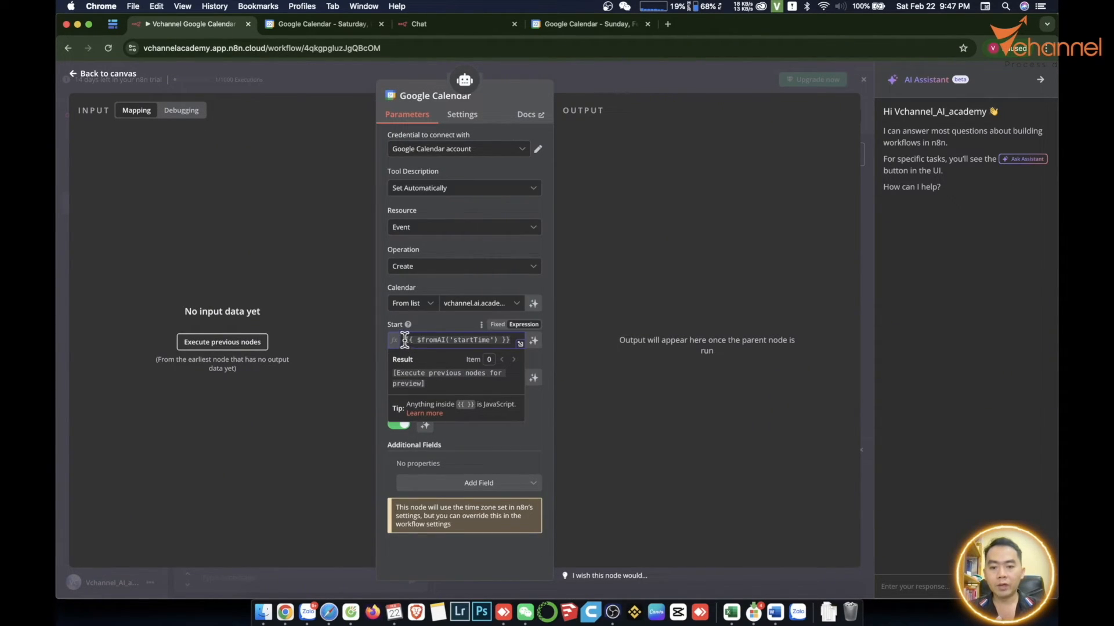
- Copy the Start expression into the event's End value and change its key, giving {{ $fromAI('endTime') }}
{"action": "left_click_drag", "start_coordinate": [404, 341], "coordinate": [510, 341]}
{"action": "key", "text": "super+c"}
{"action": "left_click", "coordinate": [535, 408]}
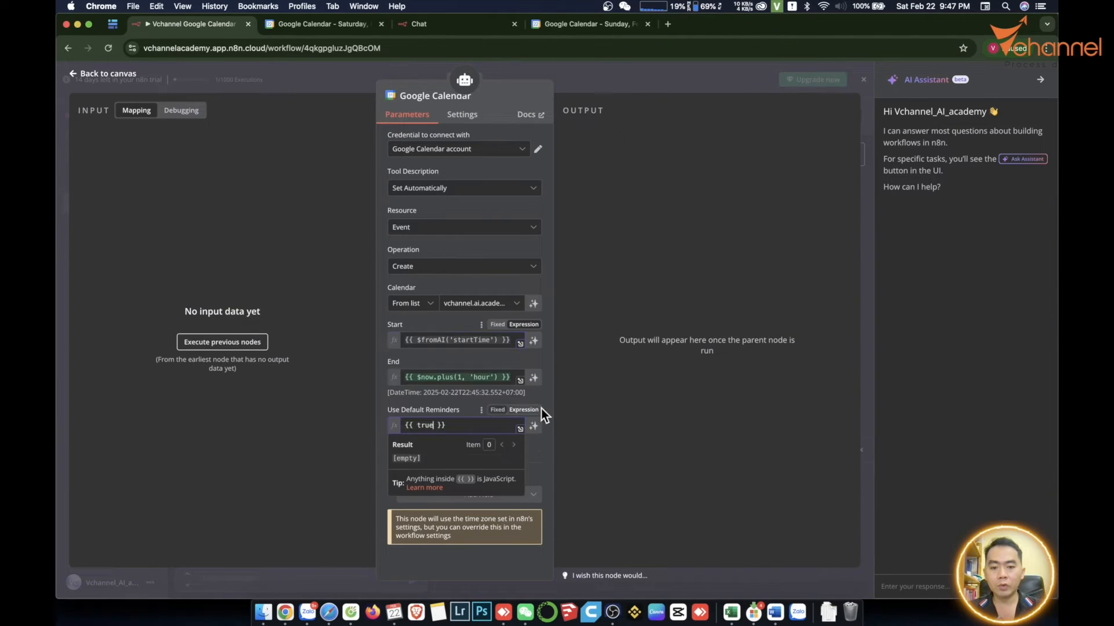
{"action": "left_click", "coordinate": [531, 403]}
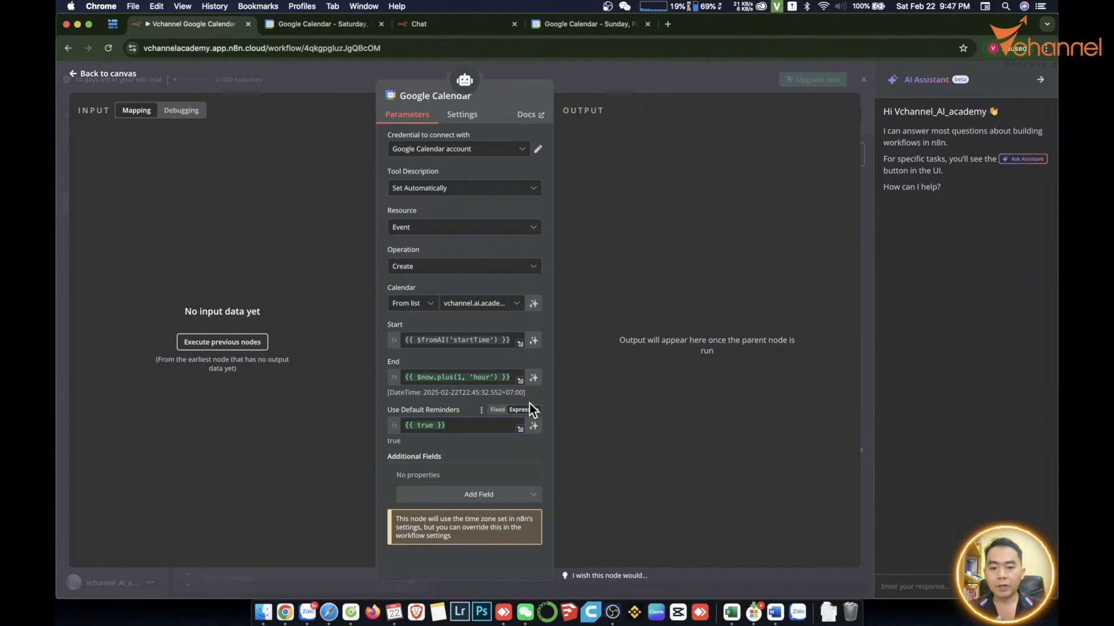
{"action": "left_click", "coordinate": [439, 377]}
{"action": "key", "text": "super+a"}
{"action": "key", "text": "BackSpace"}
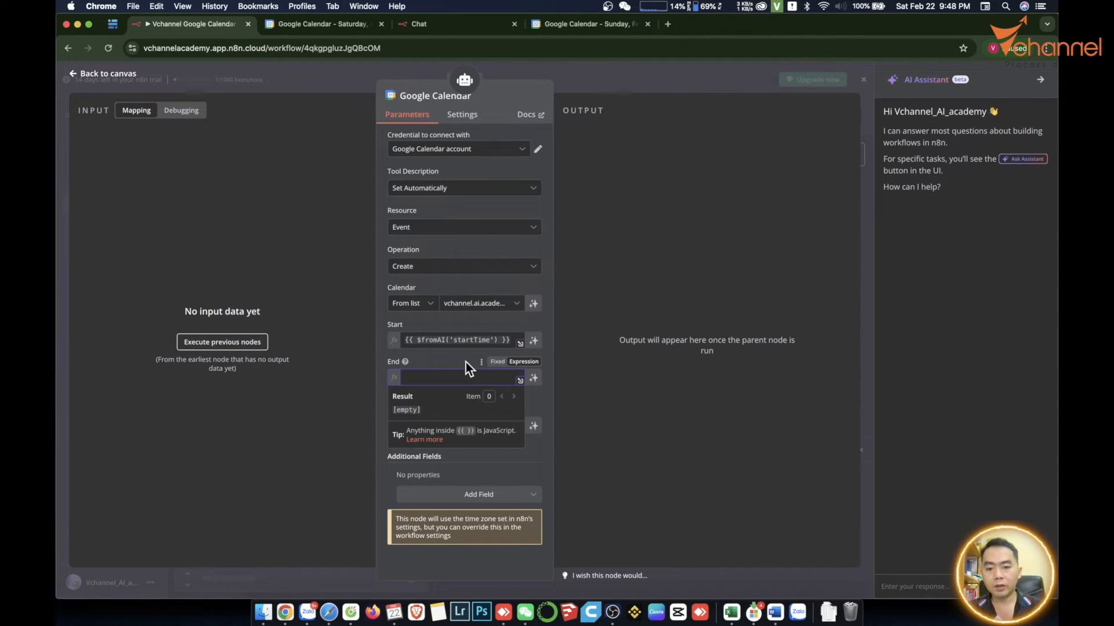
{"action": "key", "text": "super+v"}
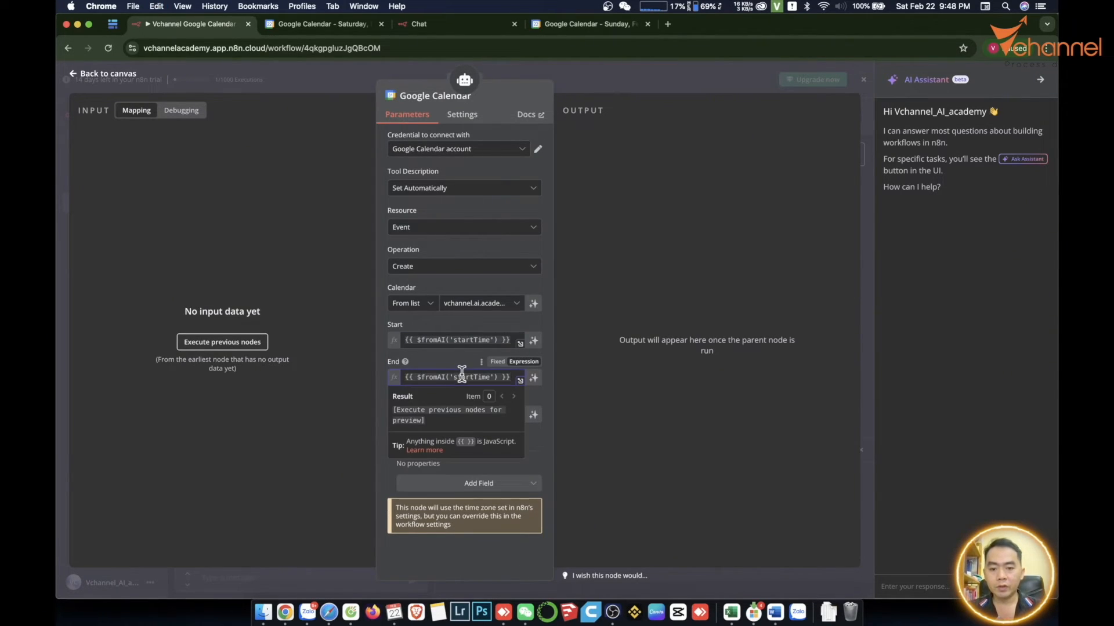
{"action": "left_click", "coordinate": [462, 377]}
{"action": "left_click", "coordinate": [474, 377]}
{"action": "key", "text": "BackSpace"}
{"action": "key", "text": "BackSpace"}
{"action": "key", "text": "BackSpace"}
{"action": "key", "text": "BackSpace"}
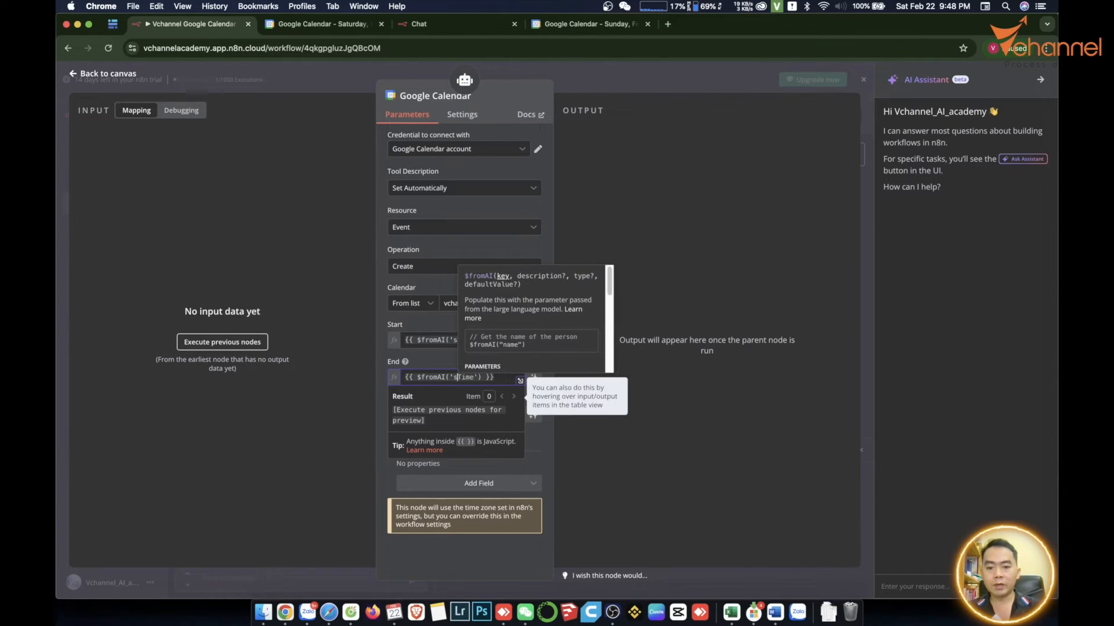
{"action": "type", "text": "end"}
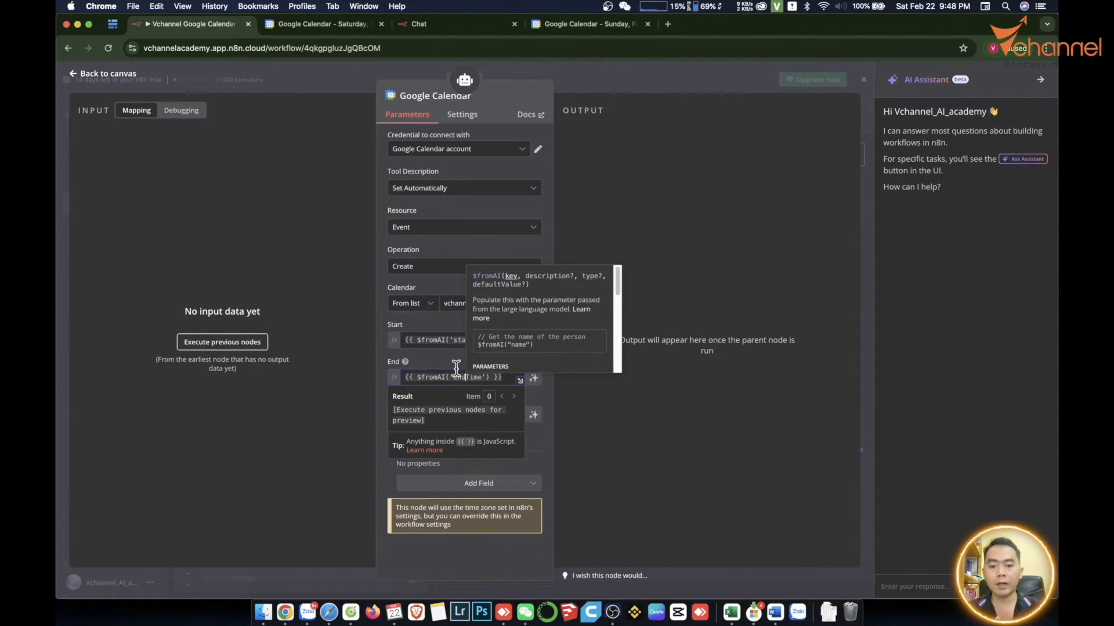
{"action": "left_click", "coordinate": [545, 391]}
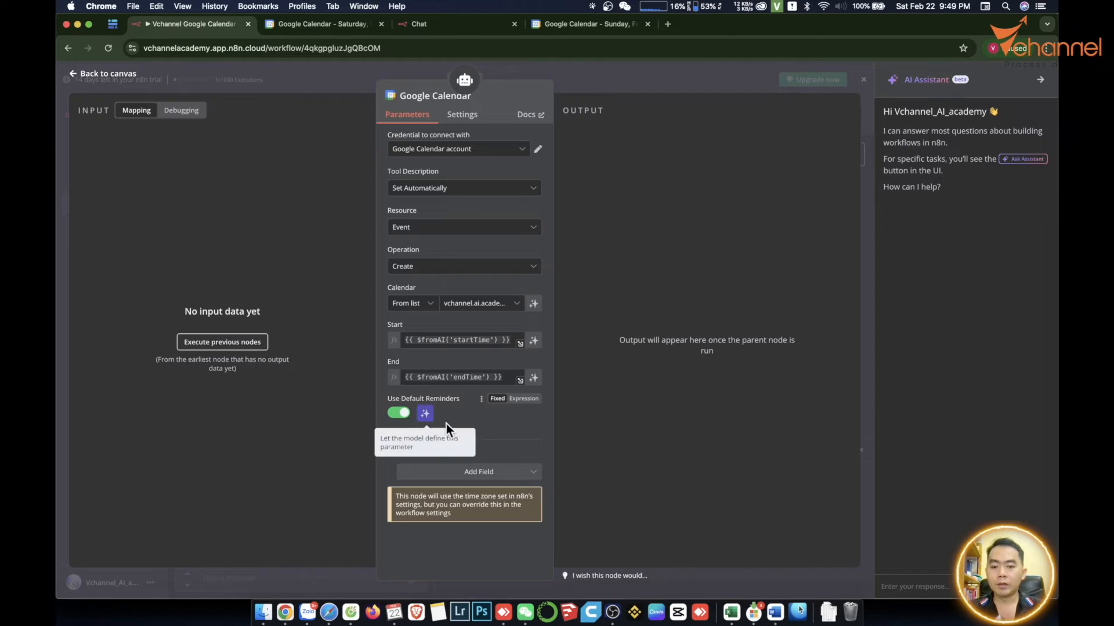
- Add a Description additional field and set it to the expression {{$fromAI('description')}}
{"action": "left_click", "coordinate": [484, 472]}
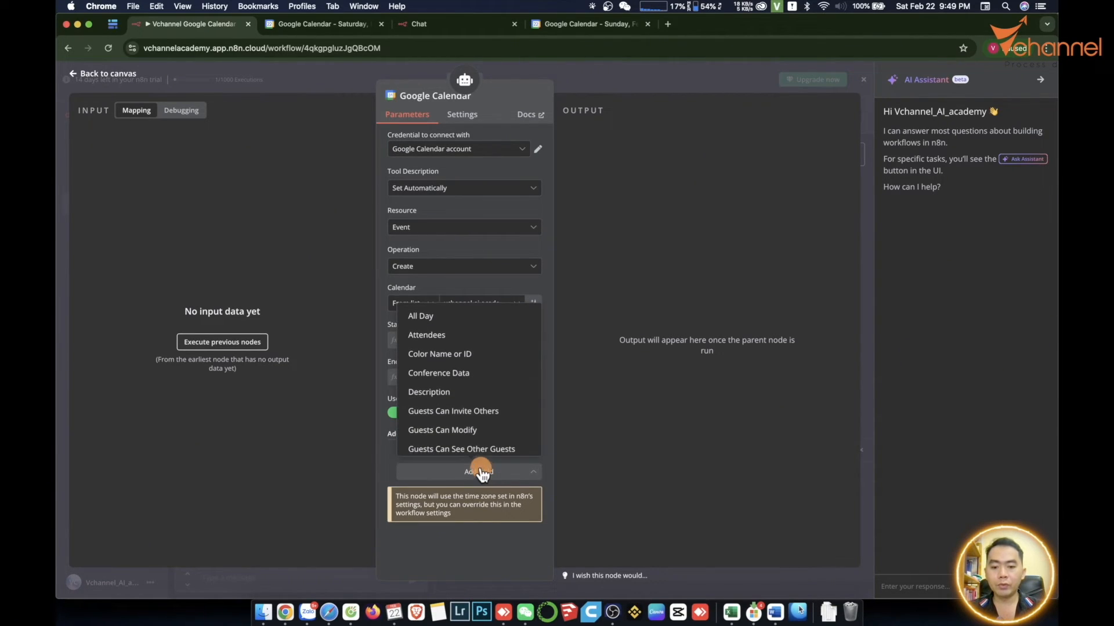
{"action": "left_click", "coordinate": [429, 394]}
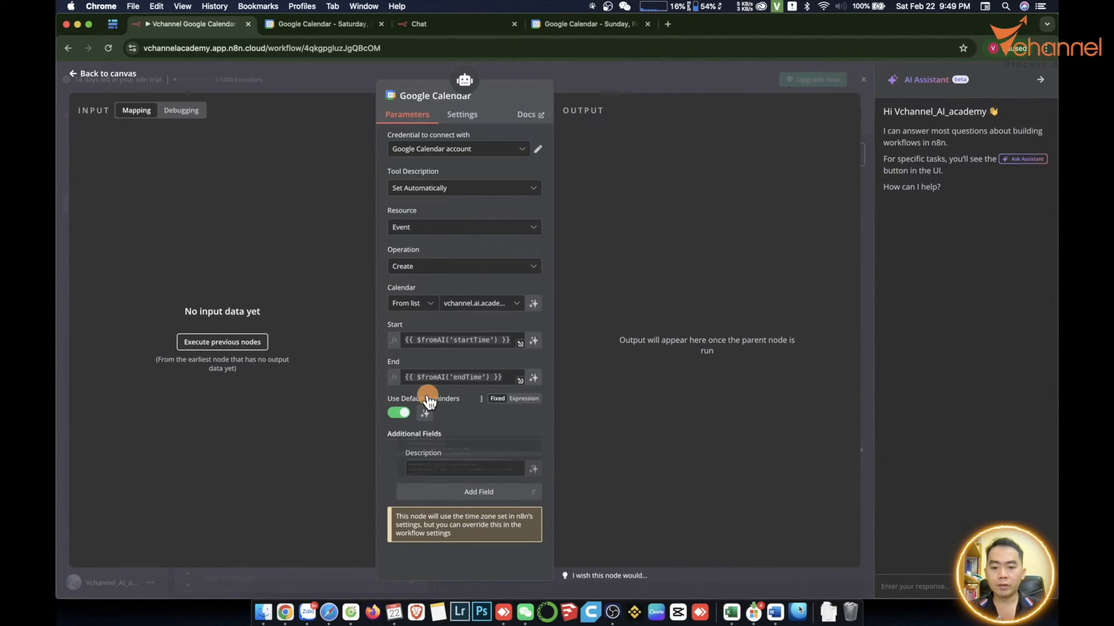
{"action": "left_click", "coordinate": [438, 468]}
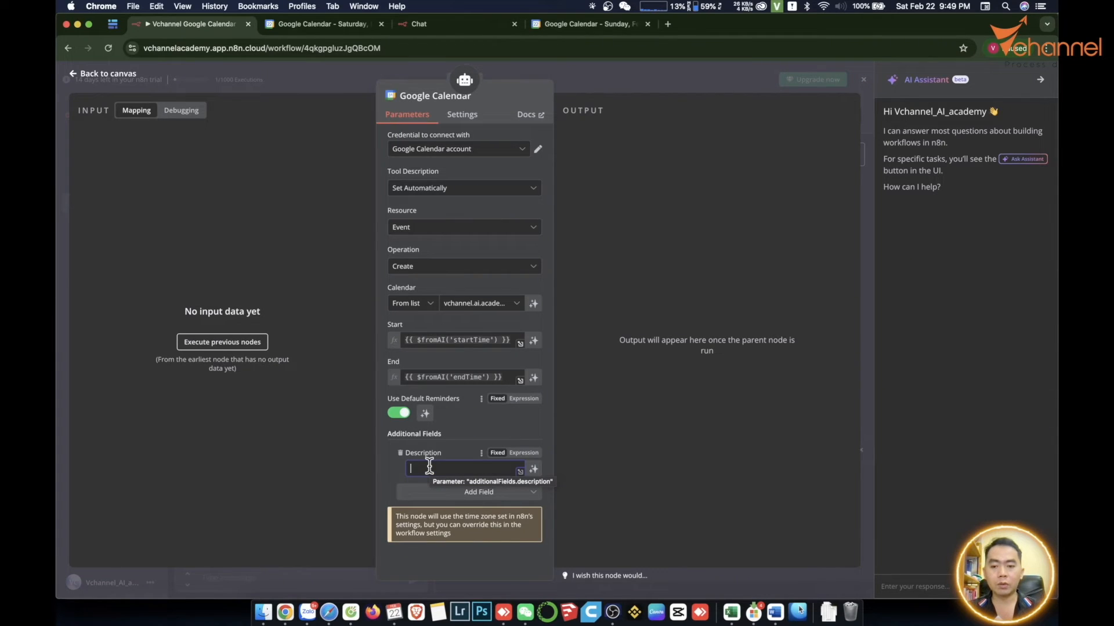
{"action": "type", "text": "{{"}
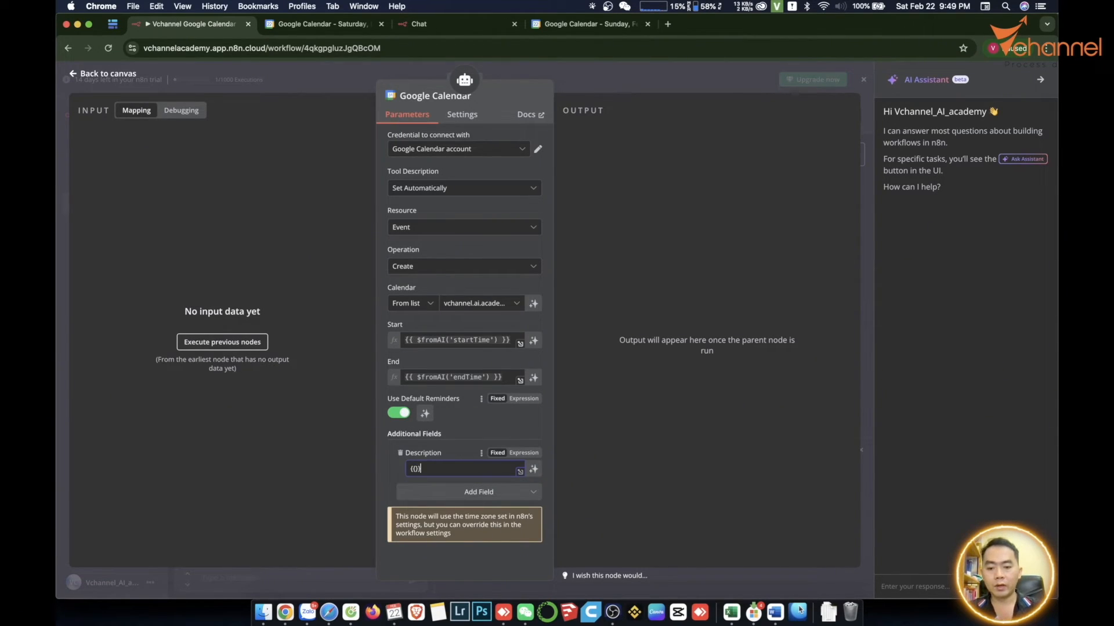
{"action": "left_click", "coordinate": [496, 461]}
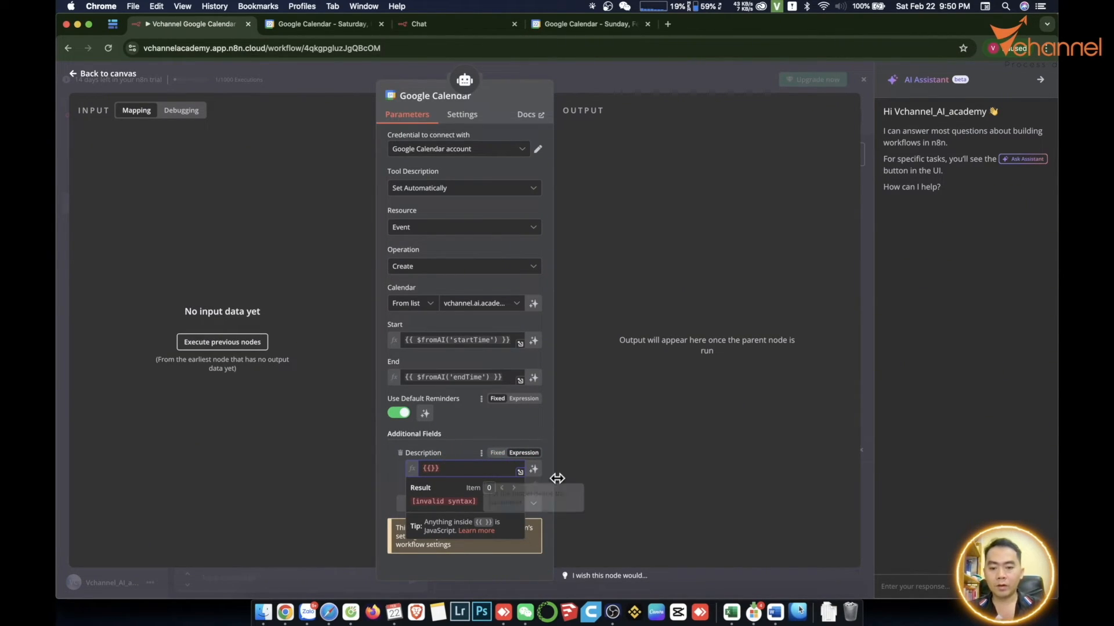
{"action": "type", "text": "$fromAI"}
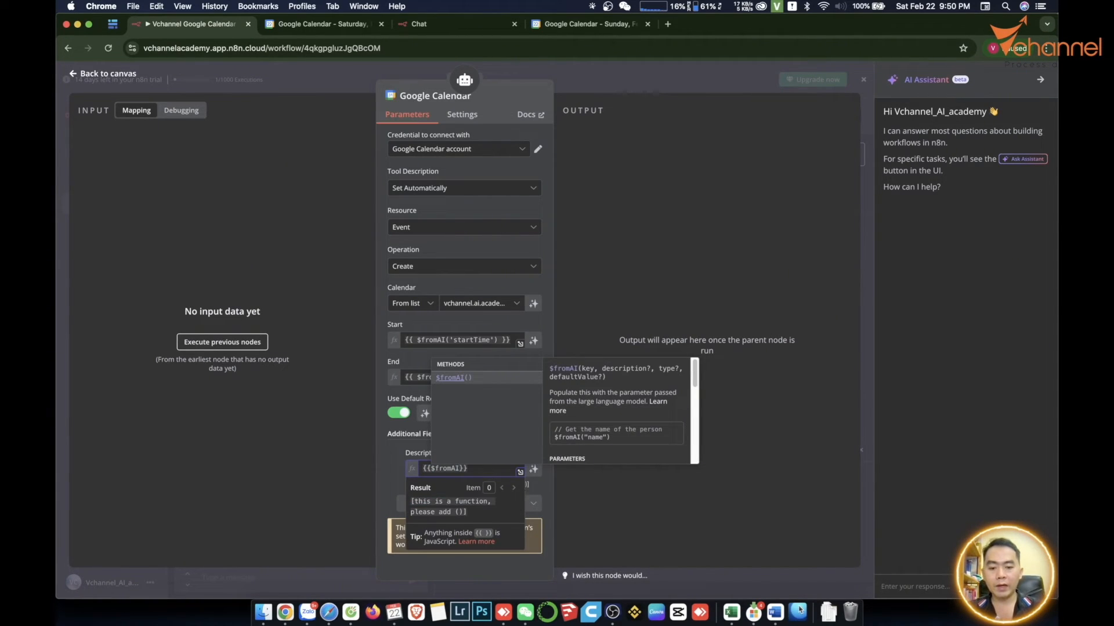
{"action": "type", "text": "'"}
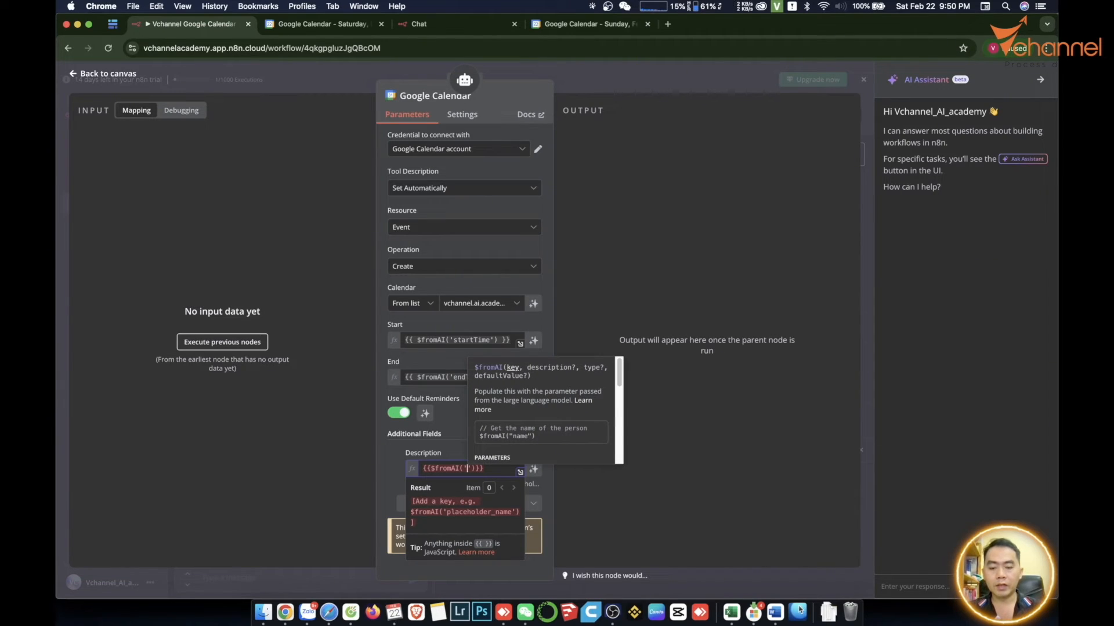
{"action": "type", "text": "des"}
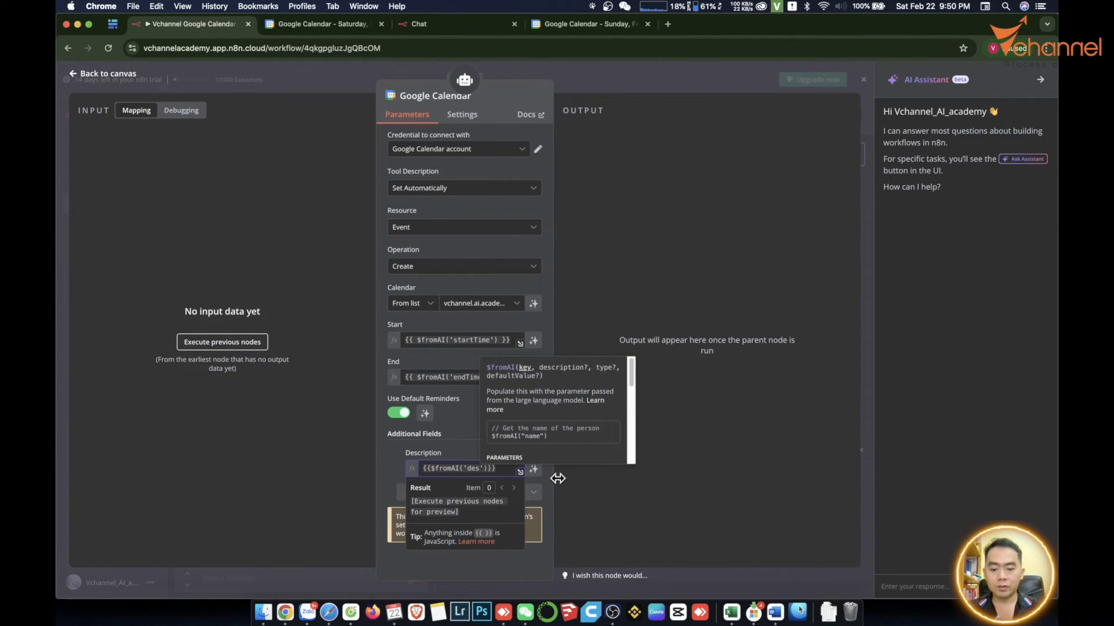
{"action": "type", "text": "cription"}
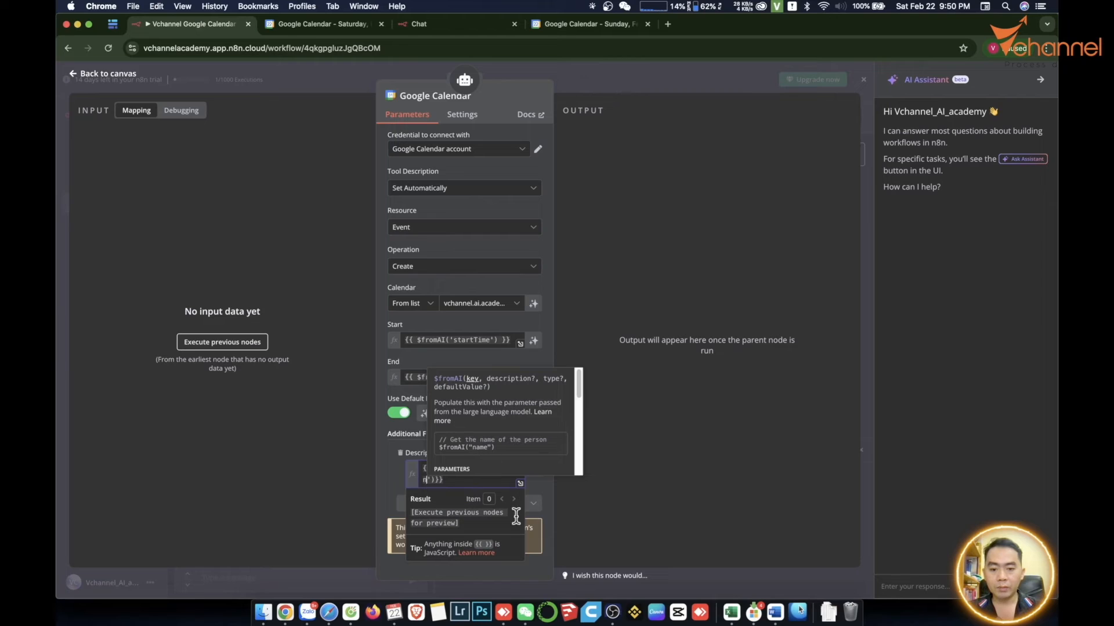
{"action": "left_click", "coordinate": [543, 485]}
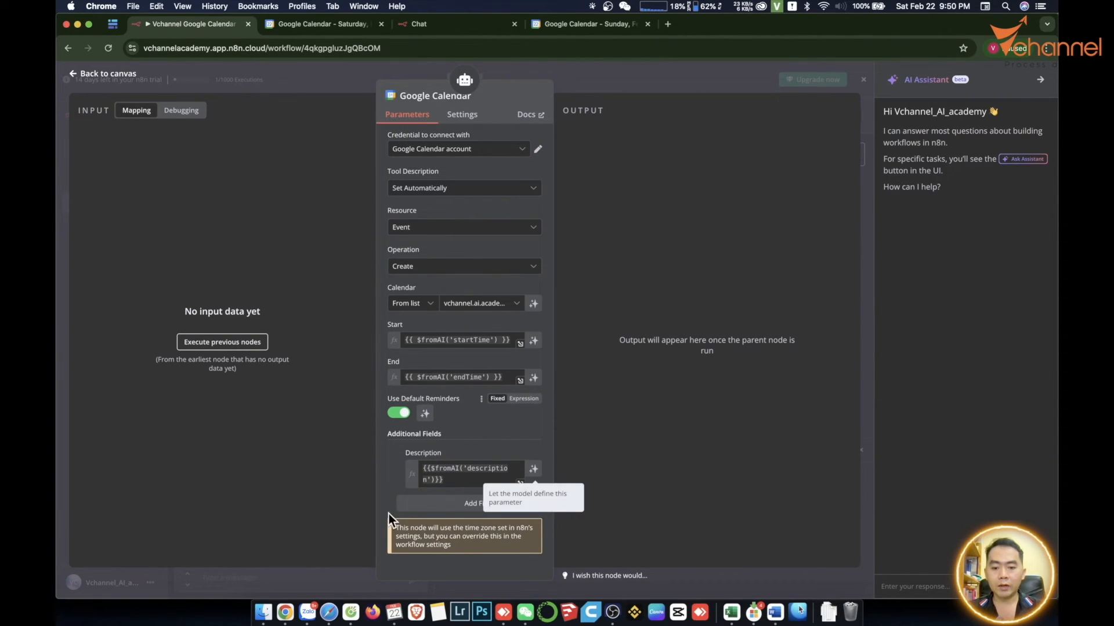
- Add a Summary additional field, paste the Description's $fromAI expression into it, and replace the key with one for the summary
{"action": "left_click", "coordinate": [445, 503]}
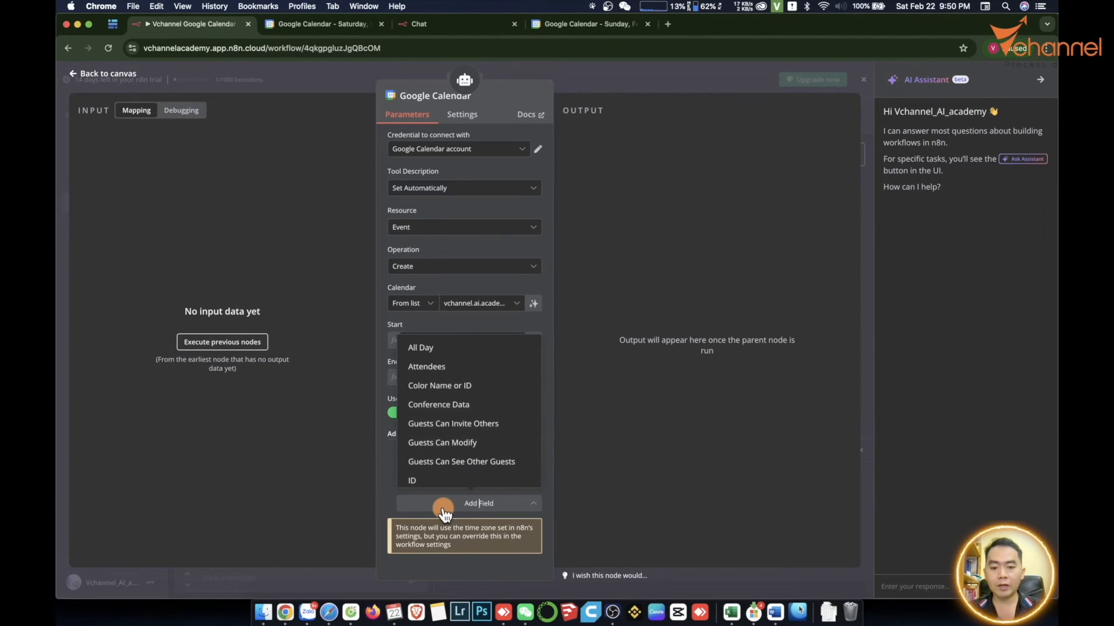
{"action": "type", "text": "s"}
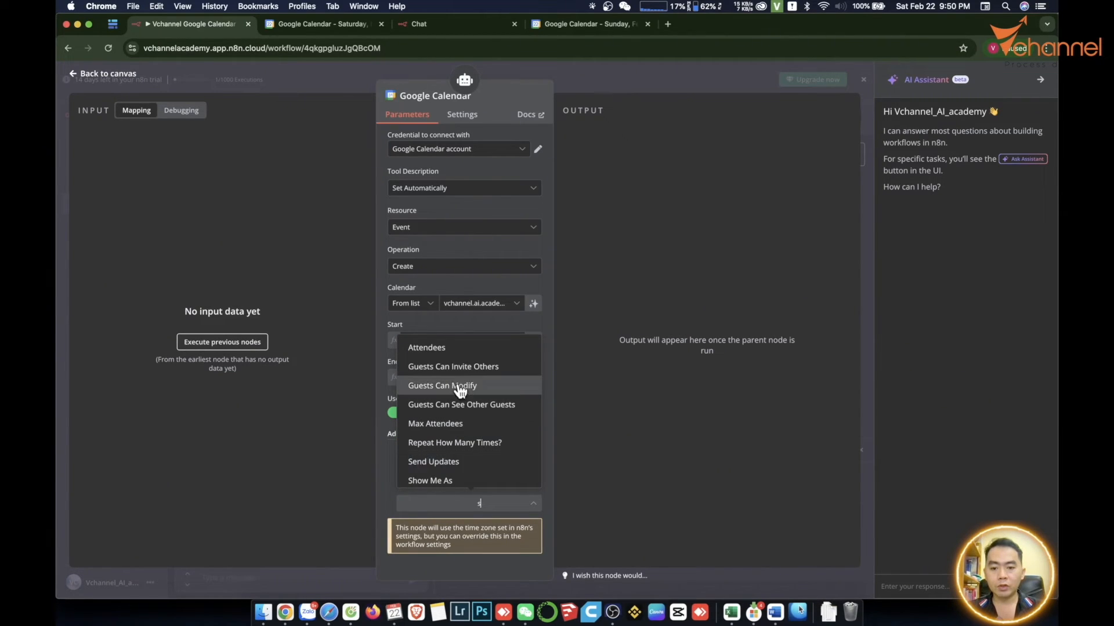
{"action": "scroll", "coordinate": [463, 406], "scroll_direction": "down", "scroll_amount": 2}
{"action": "left_click", "coordinate": [458, 463]}
{"action": "scroll", "coordinate": [524, 505], "scroll_direction": "down", "scroll_amount": 1}
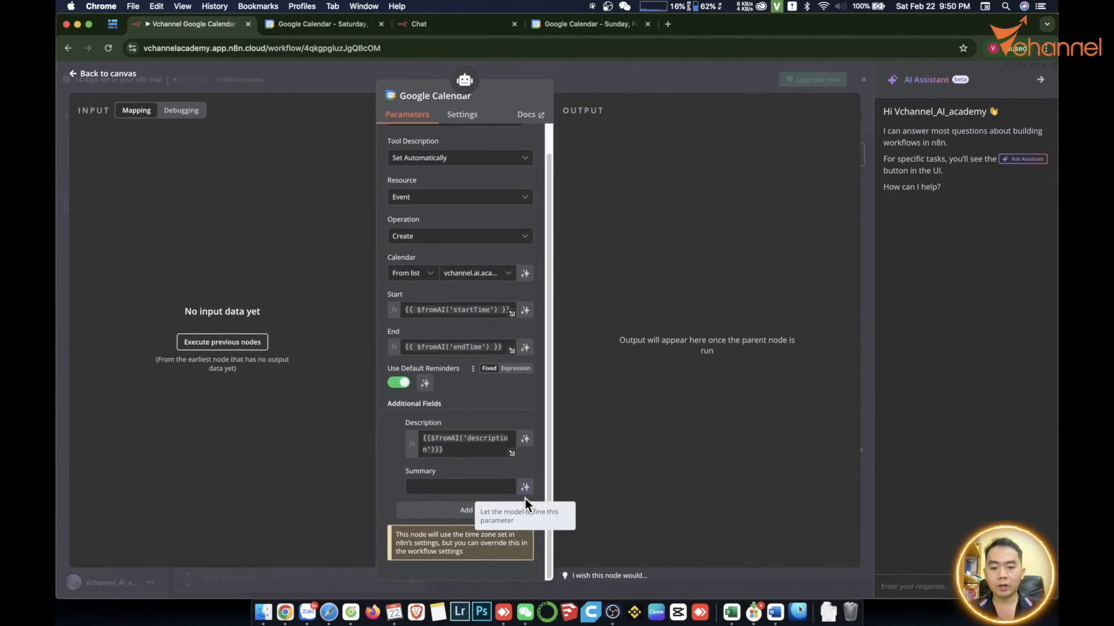
{"action": "left_click_drag", "start_coordinate": [422, 438], "coordinate": [509, 473]}
{"action": "key", "text": "super+c"}
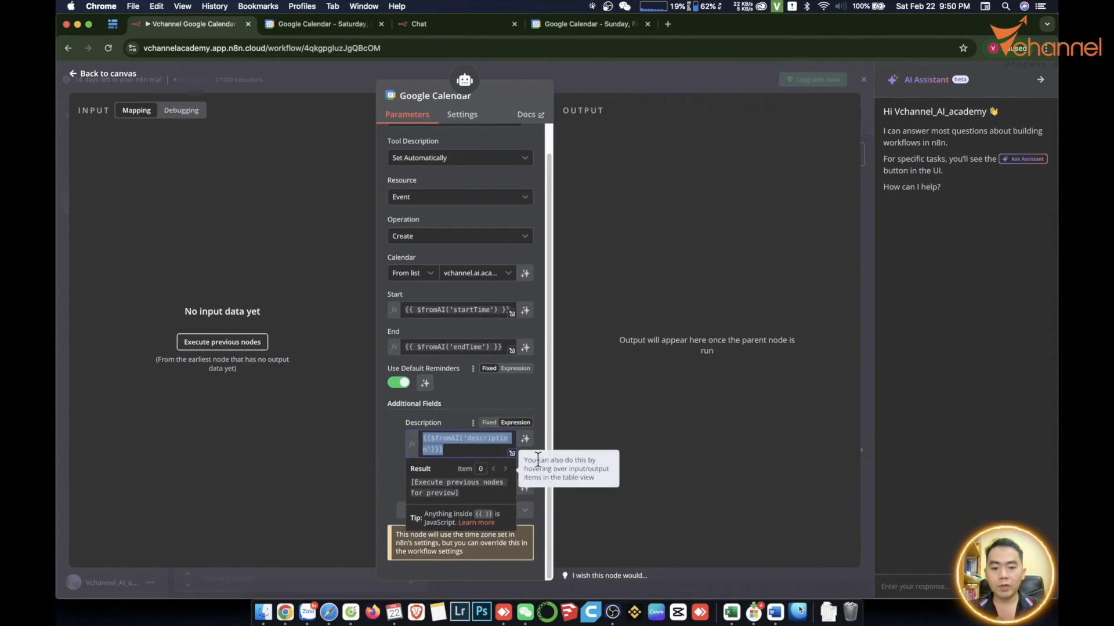
{"action": "left_click", "coordinate": [452, 486]}
{"action": "key", "text": "super+v"}
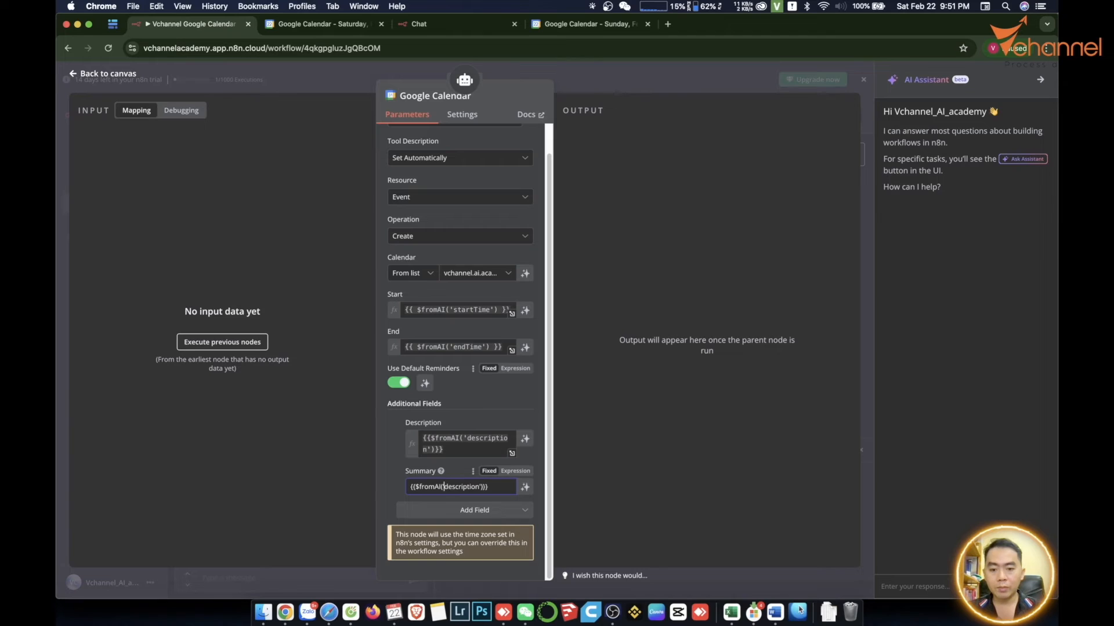
{"action": "type", "text": "sum"}
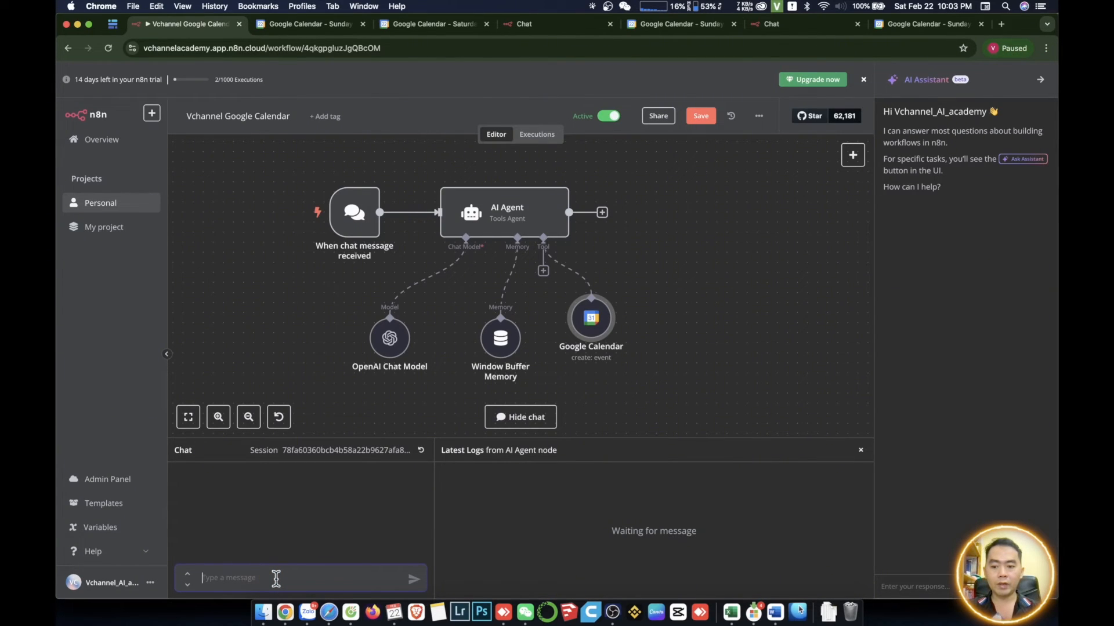
- Send the chat message "create an event for tomorrow morning for cafe at district 1 at 8am"
{"action": "type", "text": "create an"}
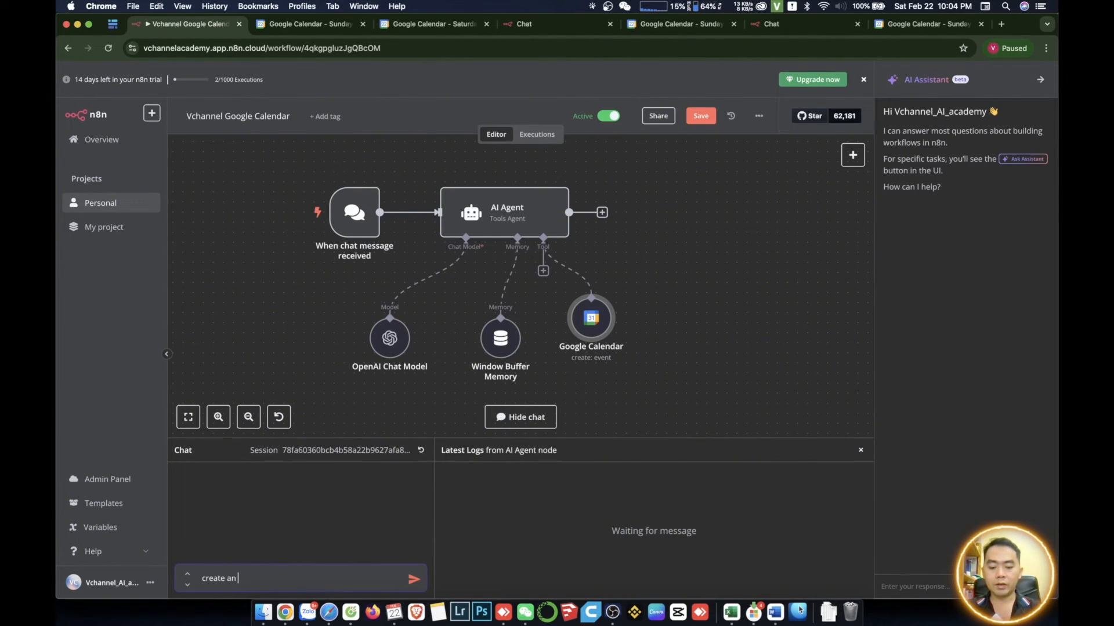
{"action": "type", "text": " event for tom"}
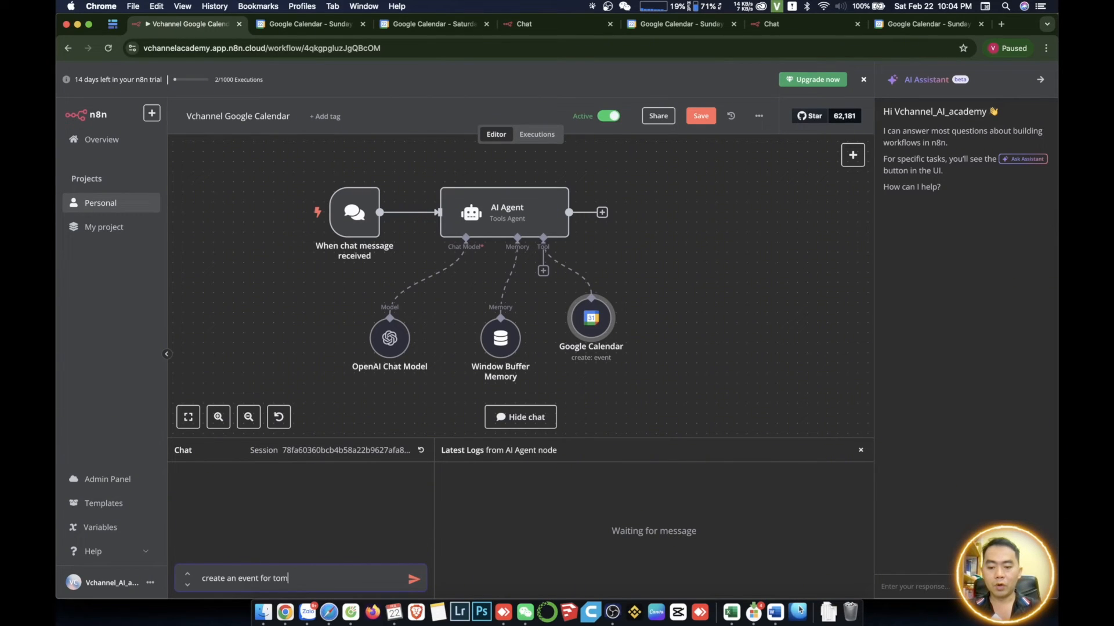
{"action": "type", "text": "orrow morning for ca"}
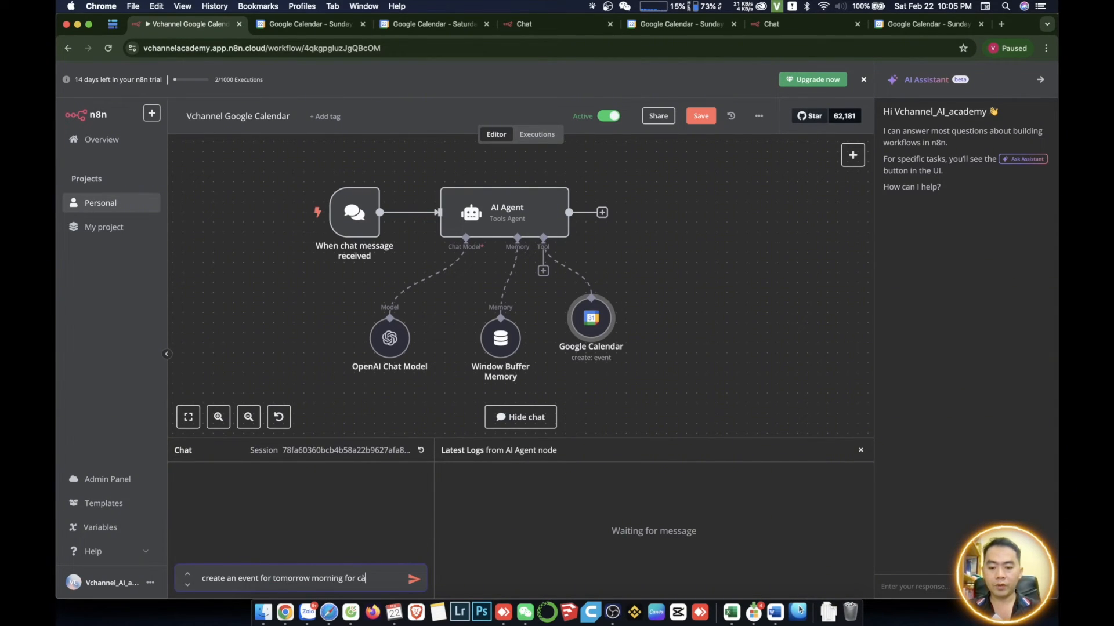
{"action": "type", "text": "fe at distric"}
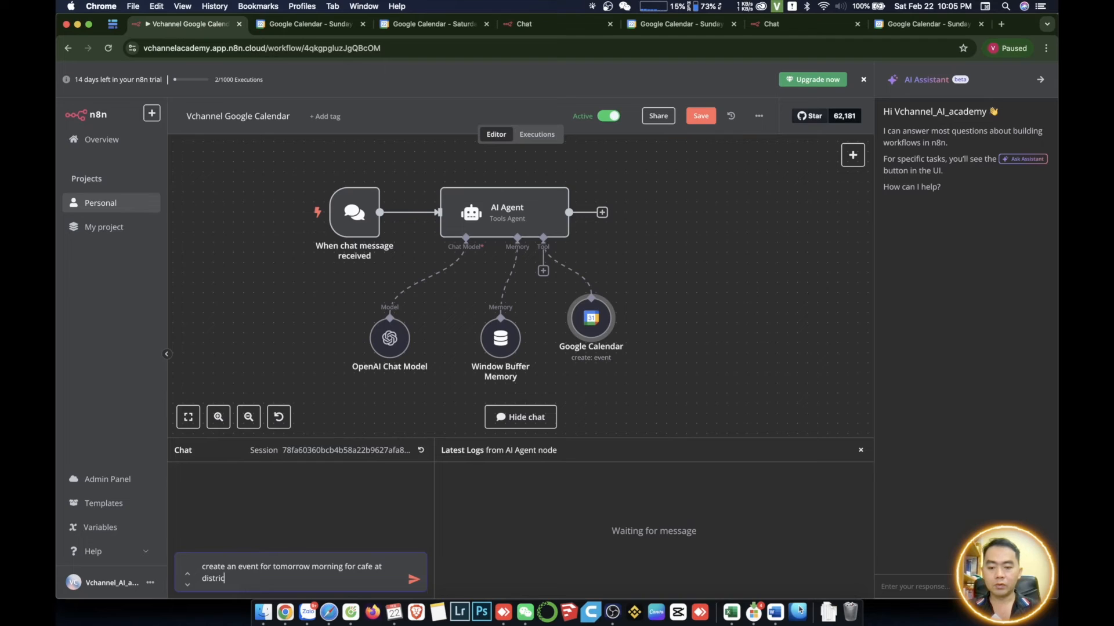
{"action": "type", "text": "t 1 at 8am"}
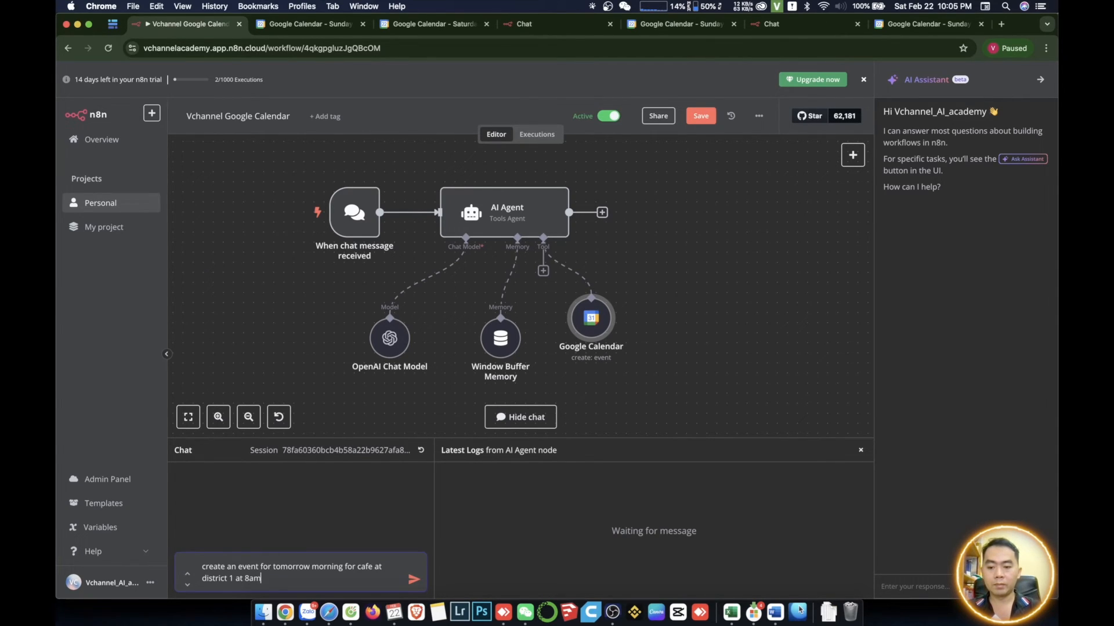
{"action": "key", "text": "Return"}
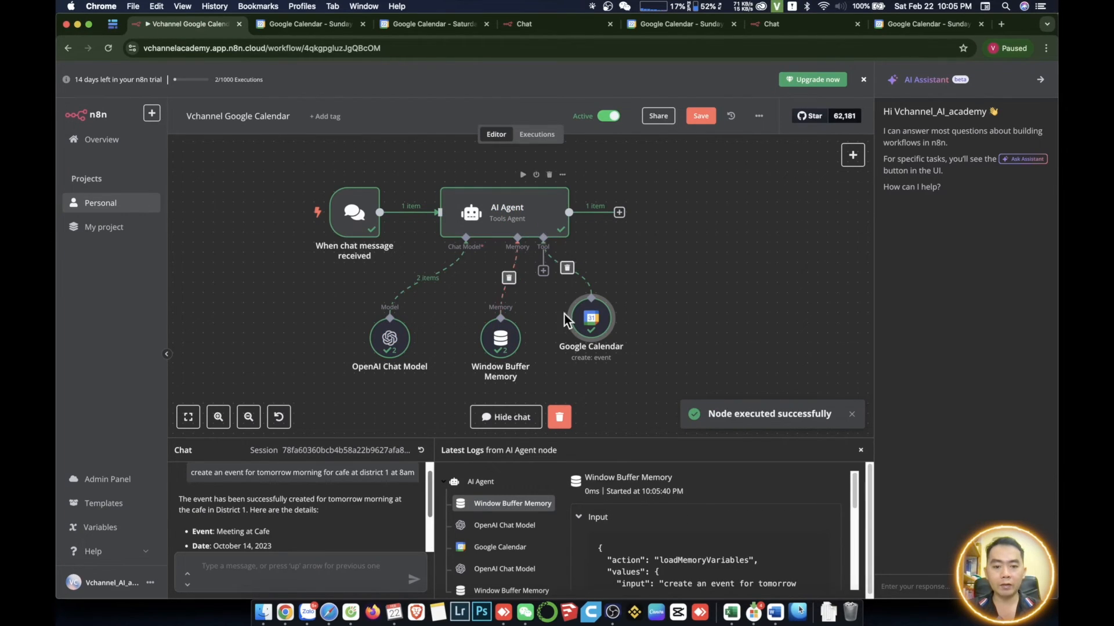
- Check the event date in the agent's reply against Google Calendar's October 14, 2023 day view and the original chat request
{"action": "scroll", "coordinate": [291, 515], "scroll_direction": "down", "scroll_amount": 2}
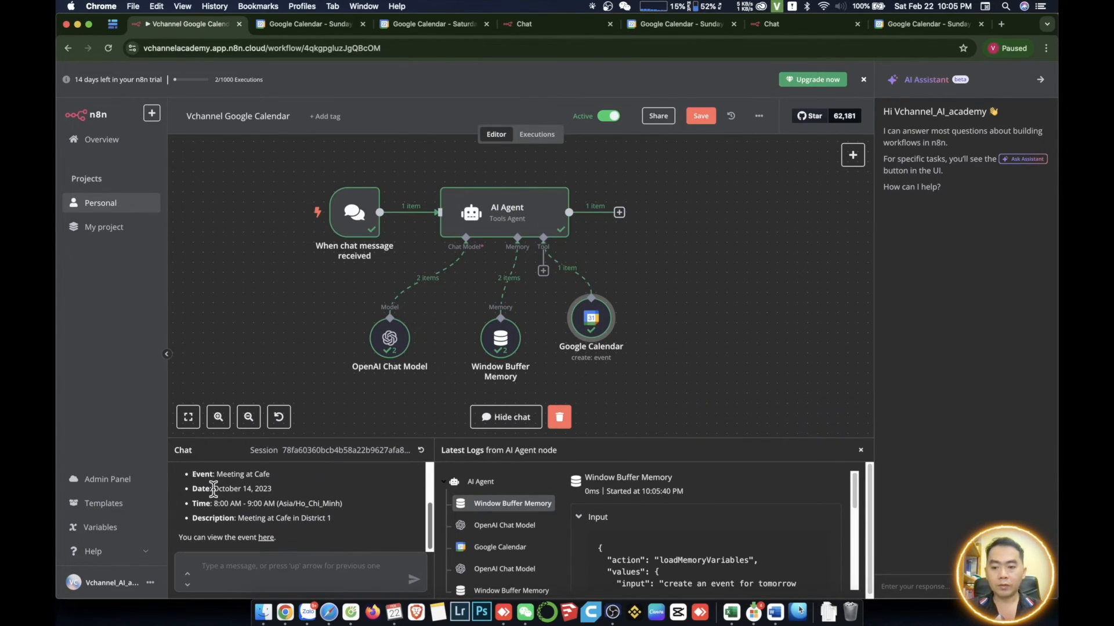
{"action": "left_click_drag", "start_coordinate": [211, 489], "coordinate": [271, 490]}
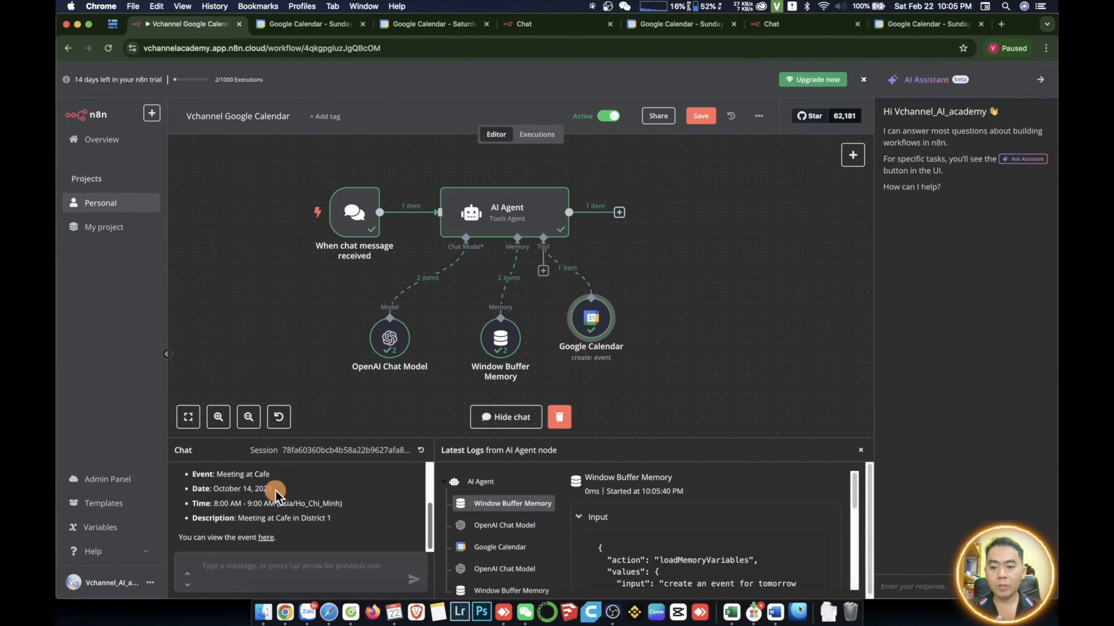
{"action": "left_click", "coordinate": [307, 24]}
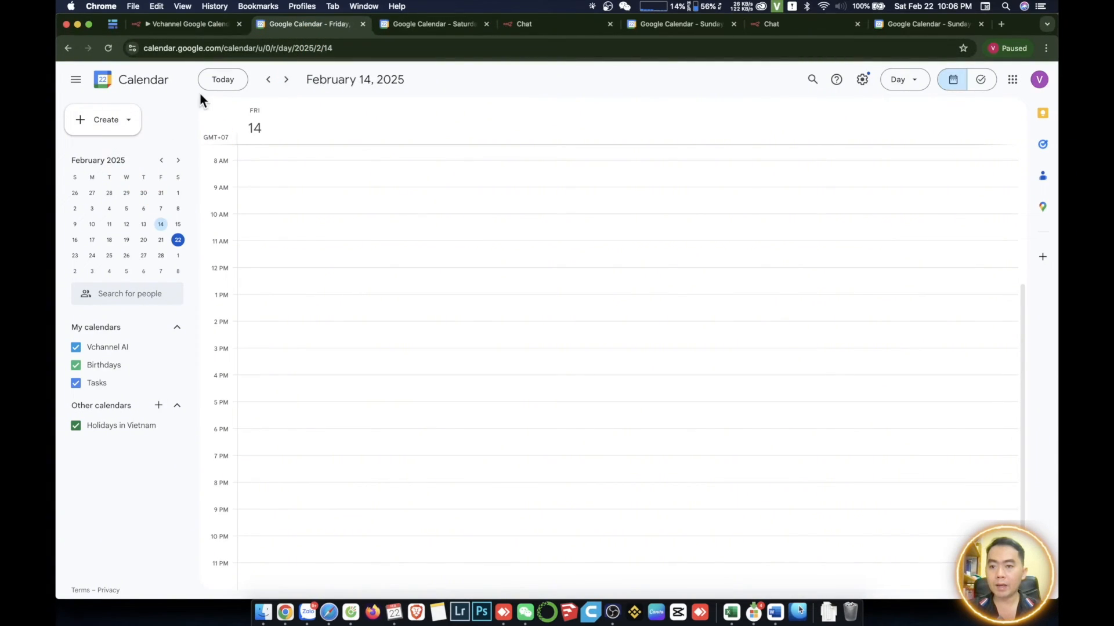
{"action": "left_click", "coordinate": [162, 160]}
{"action": "left_click", "coordinate": [161, 161]}
{"action": "left_click", "coordinate": [161, 160]}
{"action": "left_click", "coordinate": [178, 209]}
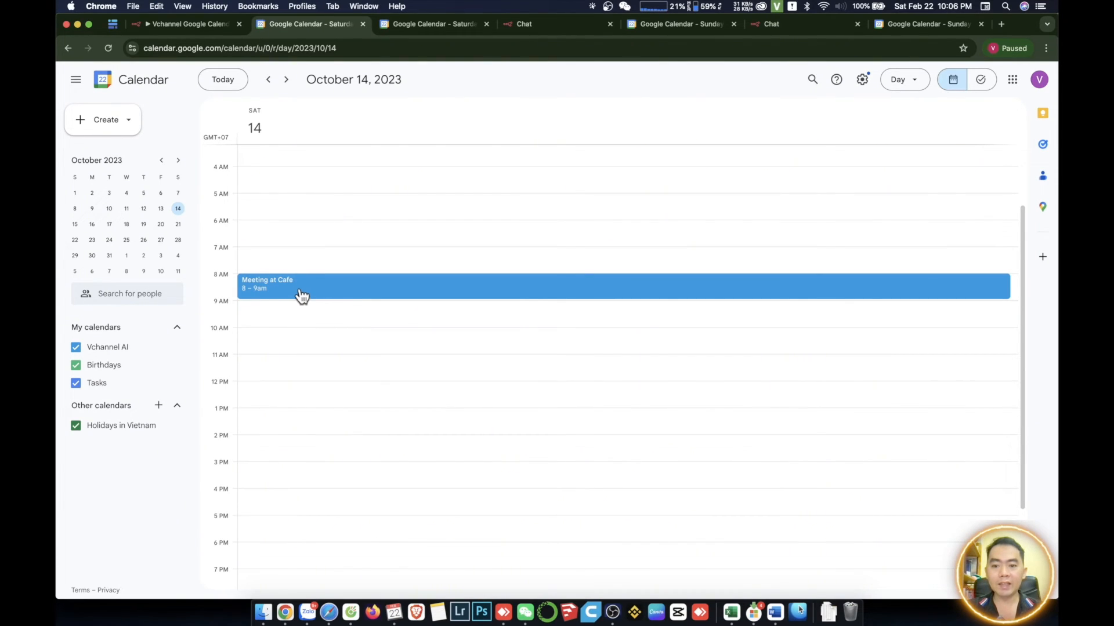
{"action": "left_click", "coordinate": [190, 26]}
{"action": "scroll", "coordinate": [299, 499], "scroll_direction": "up", "scroll_amount": 2}
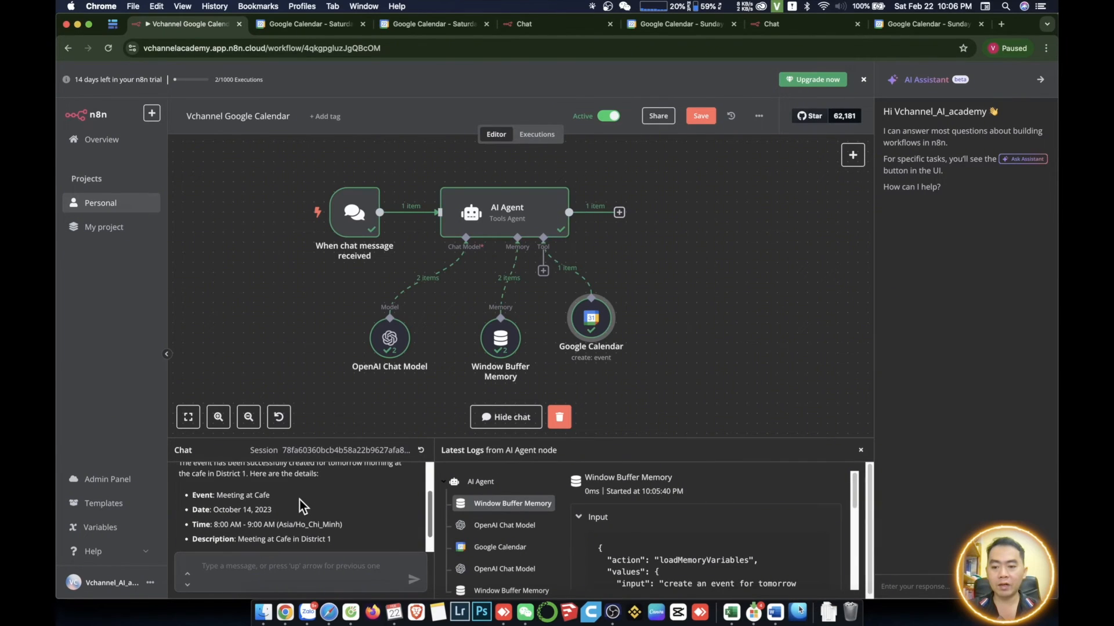
{"action": "left_click_drag", "start_coordinate": [256, 475], "coordinate": [292, 476]}
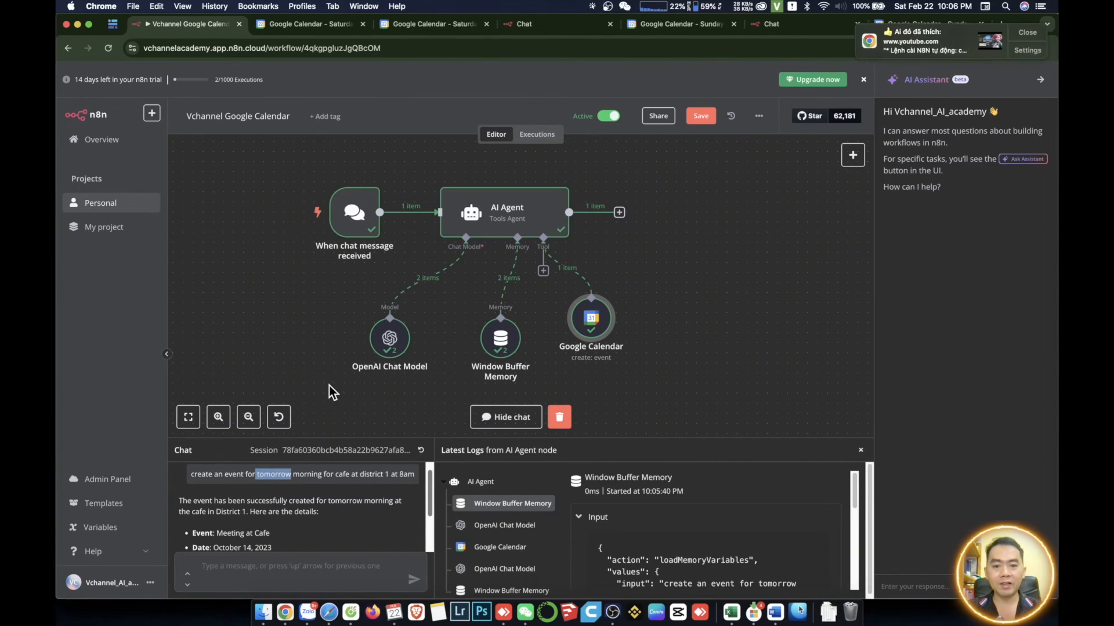
- Add a System Message option to the AI Agent node and switch it to expression mode
{"action": "left_click", "coordinate": [508, 220]}
{"action": "double_click", "coordinate": [508, 220]}
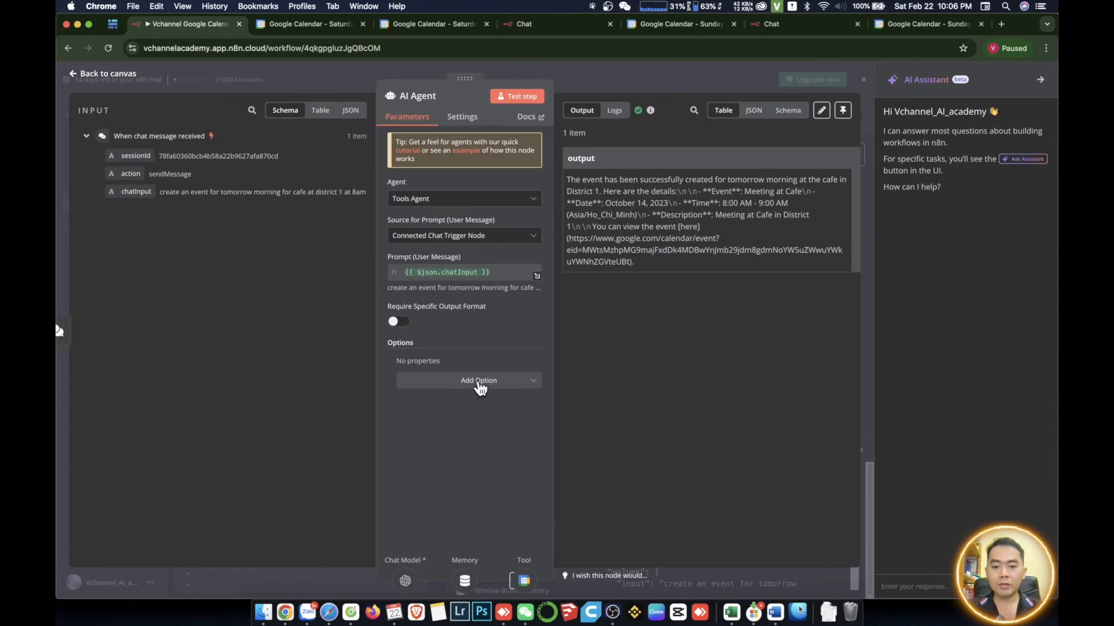
{"action": "left_click", "coordinate": [479, 384]}
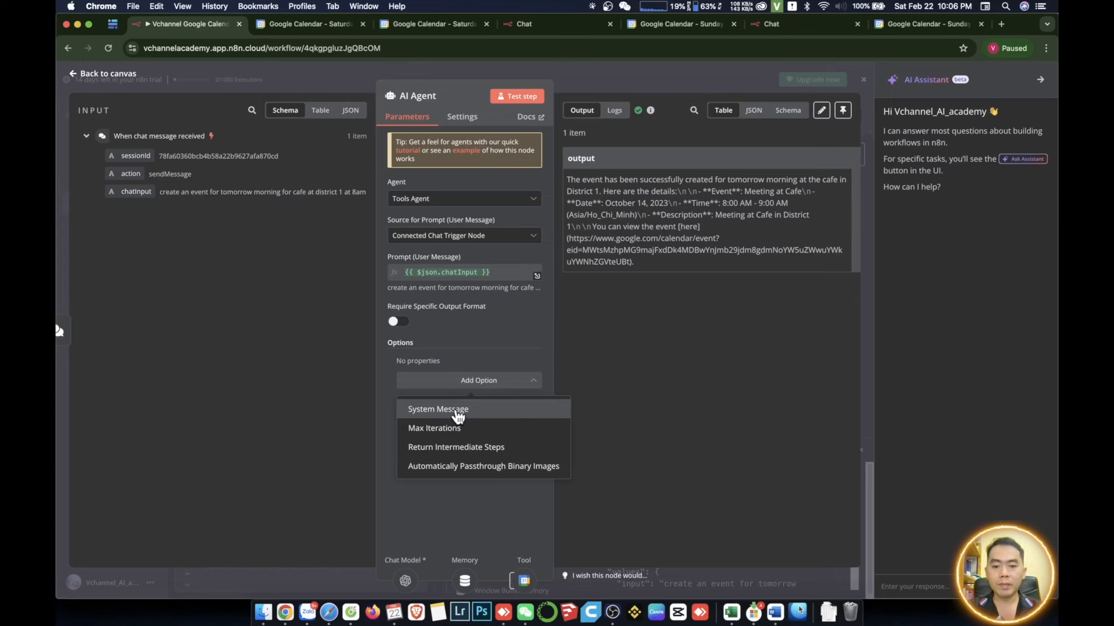
{"action": "left_click", "coordinate": [456, 409]}
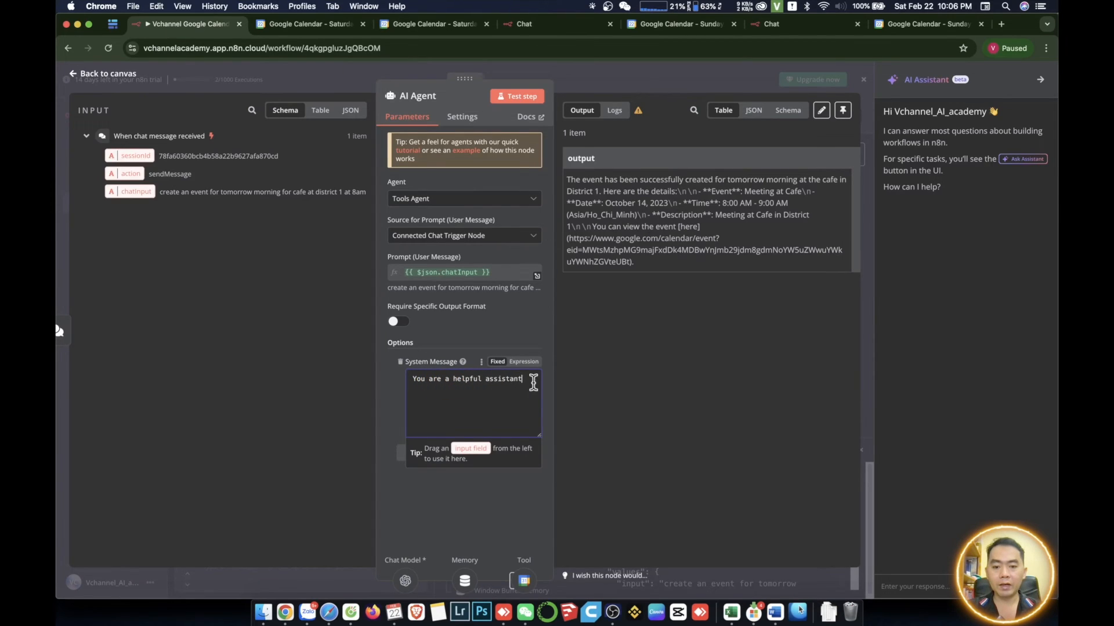
{"action": "left_click", "coordinate": [519, 363]}
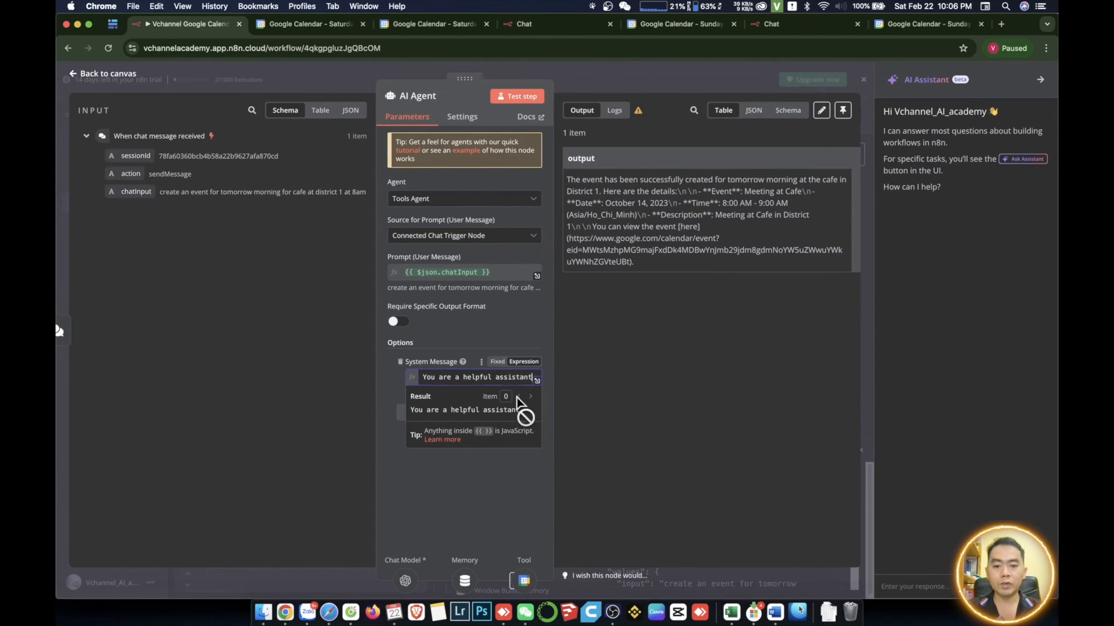
- Extend the AI Agent's system message with ", set a calendar event with this structure:" followed by a new line
{"action": "type", "text": ", set "}
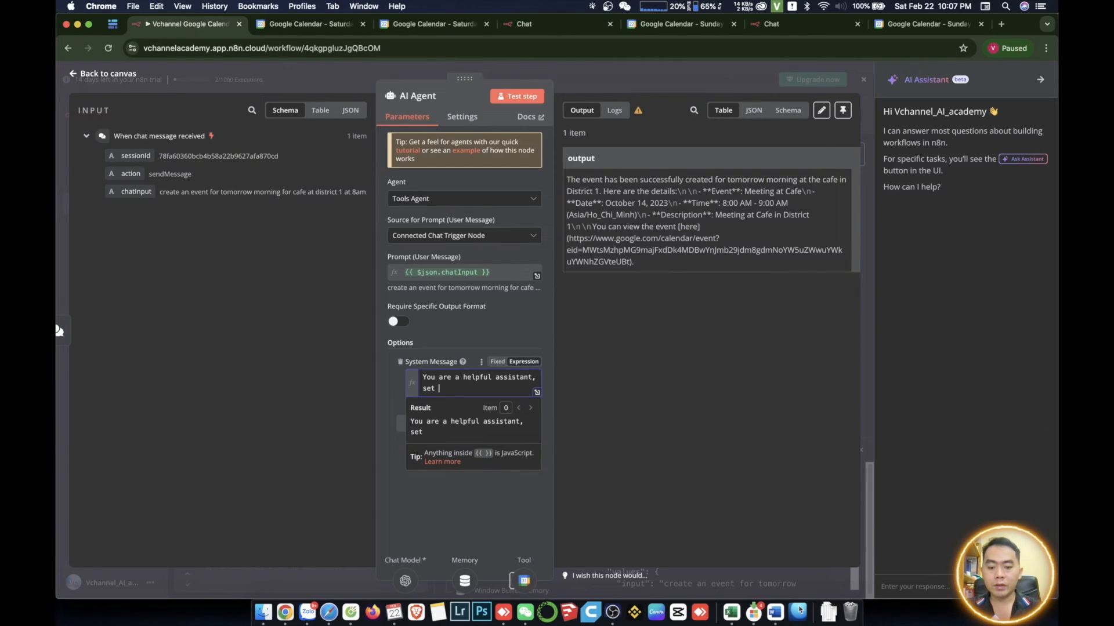
{"action": "type", "text": "a calendar event "}
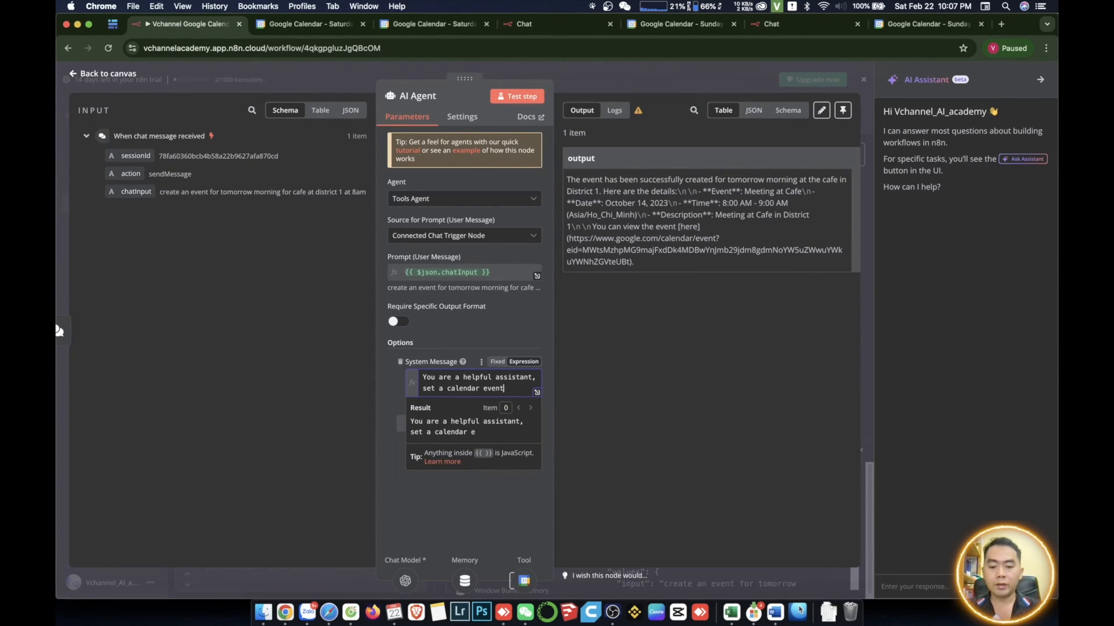
{"action": "type", "text": "with thi"}
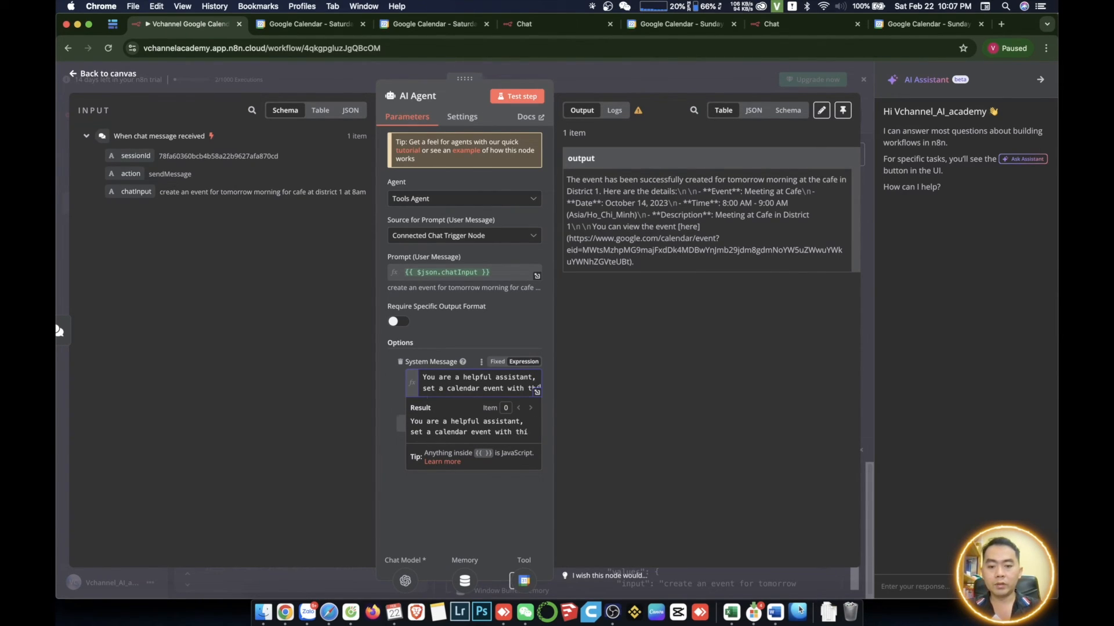
{"action": "type", "text": "s structure:"}
{"action": "key", "text": "Return"}
- Add the line "Today'date: {{ $now }}" to the system message to supply the current date
{"action": "type", "text": "Today"}
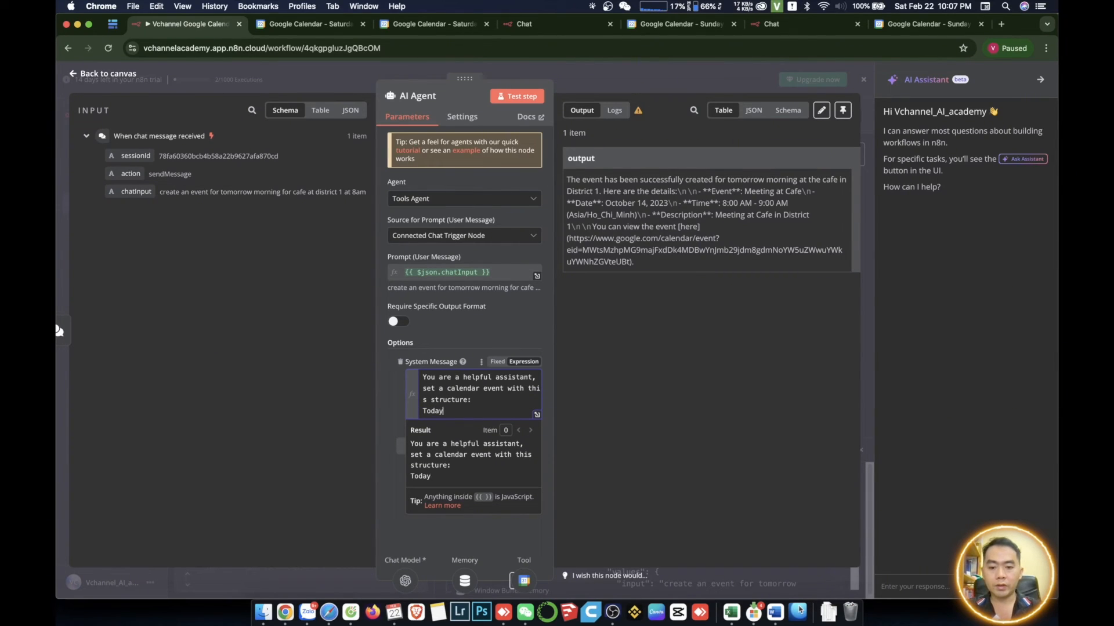
{"action": "type", "text": "'da"}
{"action": "key", "text": "BackSpace"}
{"action": "type", "text": "date: {{ "}
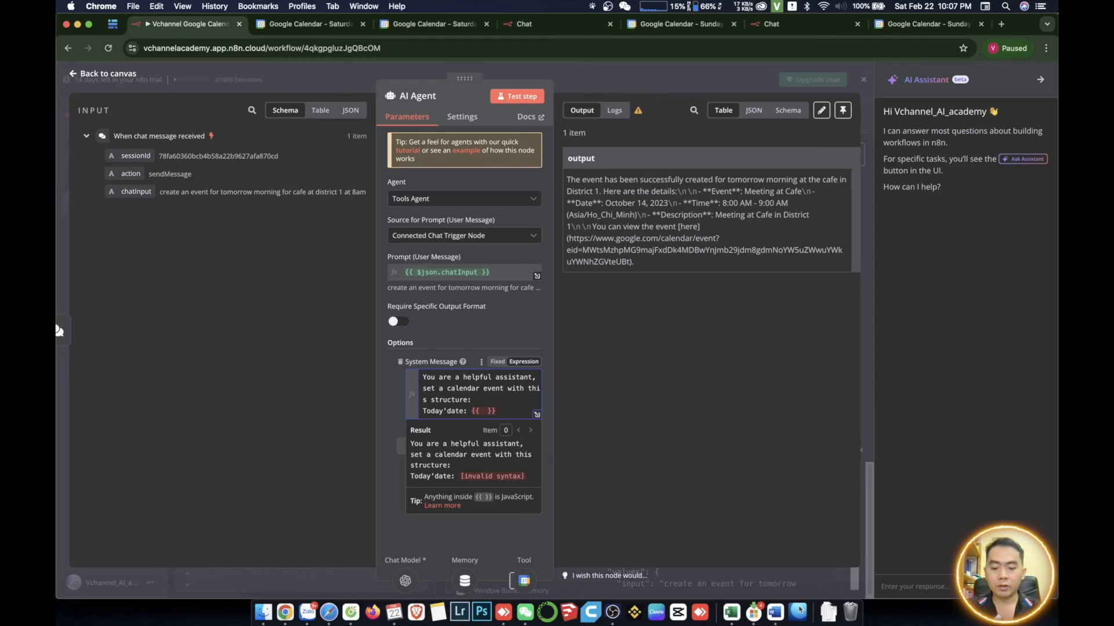
{"action": "type", "text": "$now"}
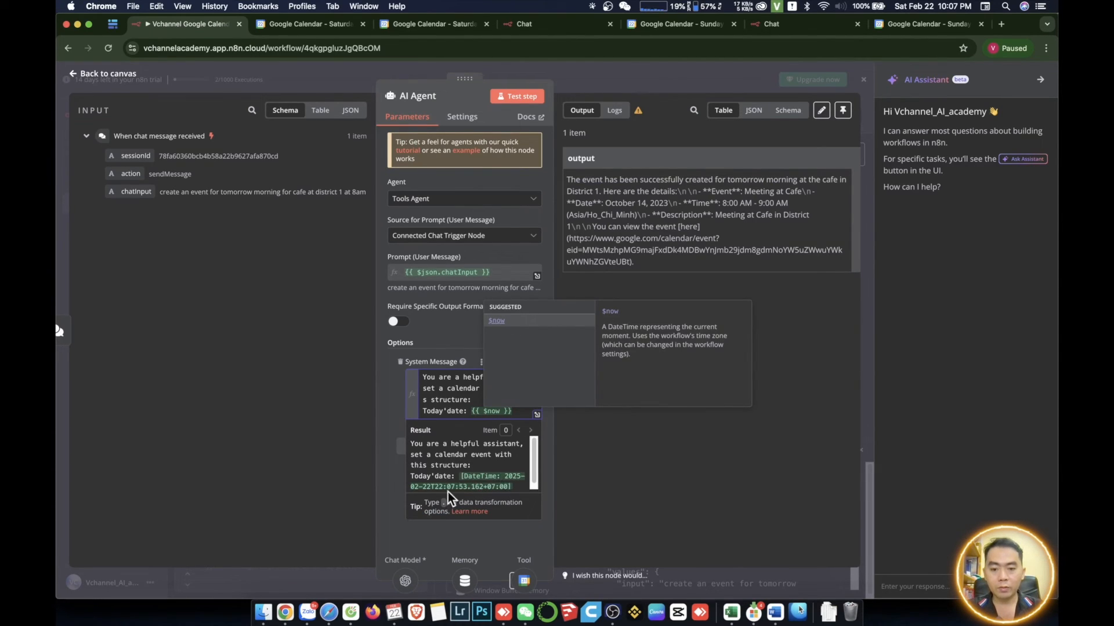
{"action": "left_click", "coordinate": [494, 450]}
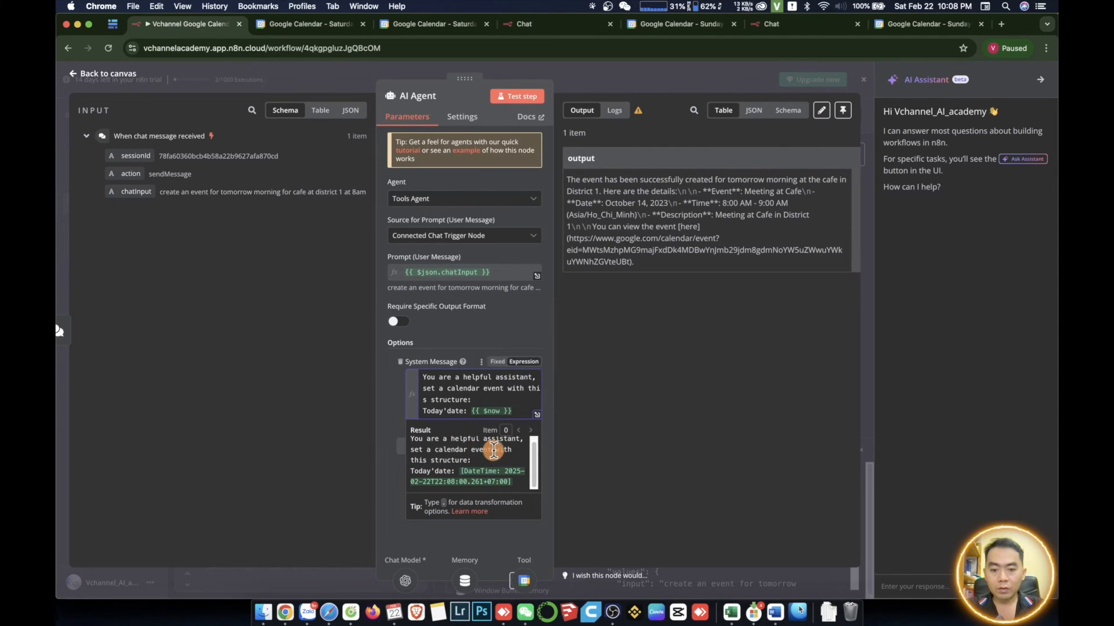
- Add the line "set time in Vietnam standard timezone" to the system message and return to the workflow canvas
{"action": "key", "text": "Return"}
{"action": "type", "text": "set time in"}
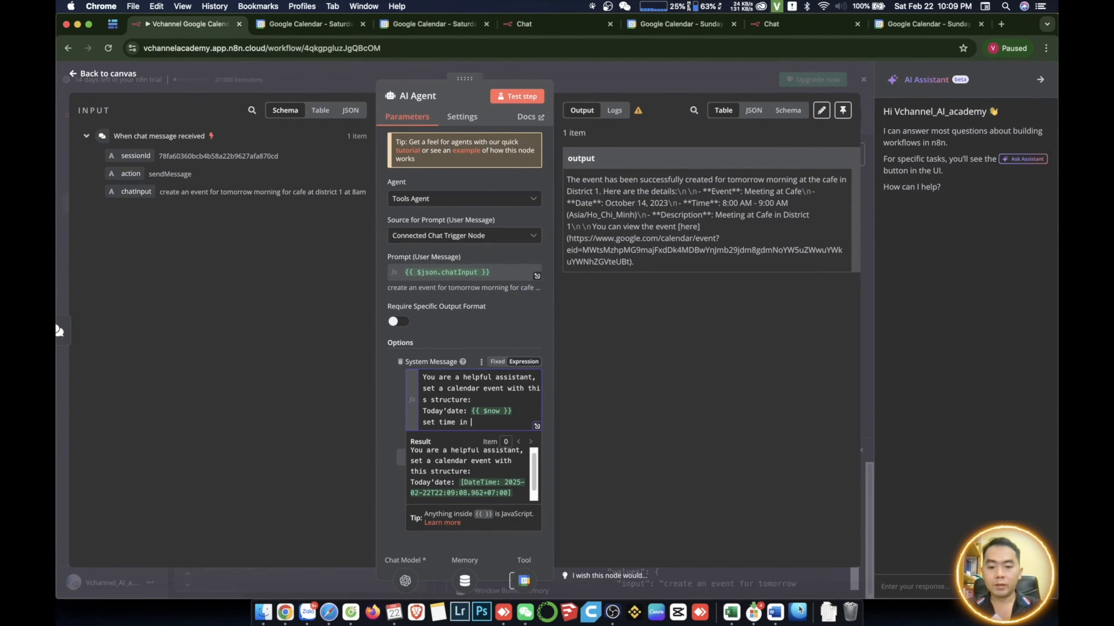
{"action": "type", "text": " Vietnam"}
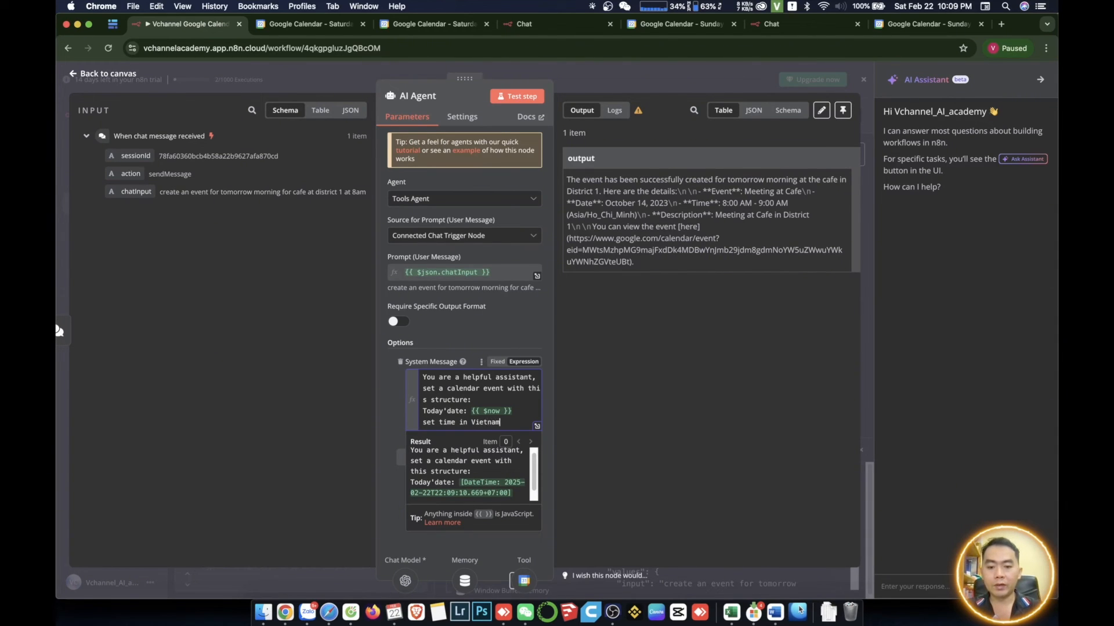
{"action": "type", "text": " stardard timezo"}
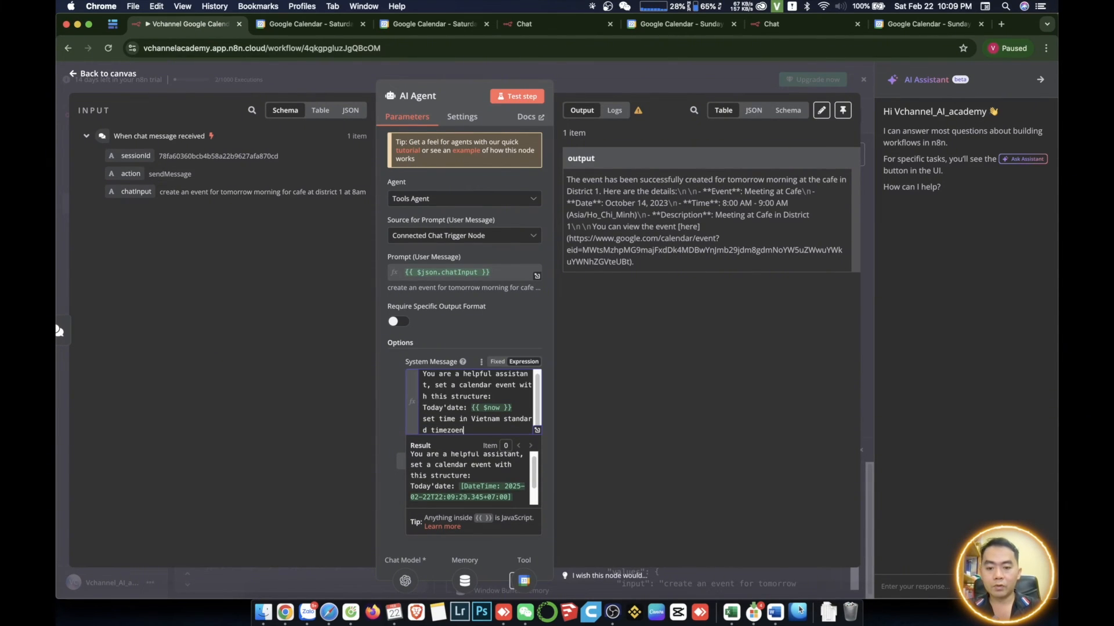
{"action": "type", "text": "e"}
{"action": "key", "text": "BackSpace"}
{"action": "type", "text": "ne"}
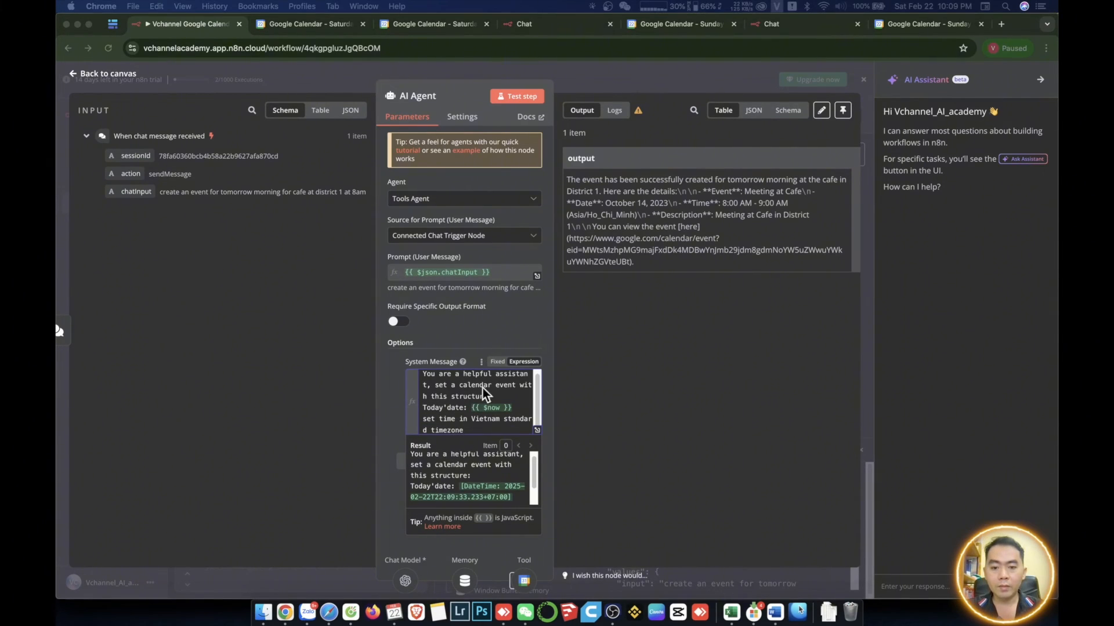
{"action": "left_click", "coordinate": [324, 574]}
- Reuse the earlier chat request with cafe replaced, sending "create an event for tomorrow morning for dinner with partner at district 1 at 8am"
{"action": "scroll", "coordinate": [259, 552], "scroll_direction": "up", "scroll_amount": 1}
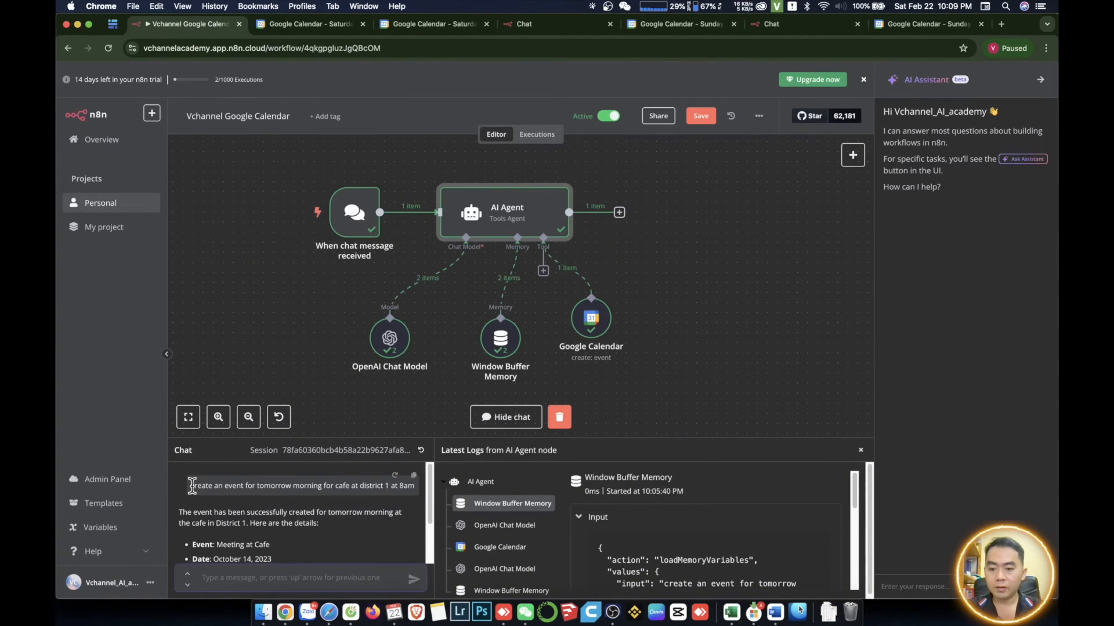
{"action": "left_click_drag", "start_coordinate": [190, 486], "coordinate": [402, 486]}
{"action": "key", "text": "ctrl+c"}
{"action": "left_click", "coordinate": [255, 577]}
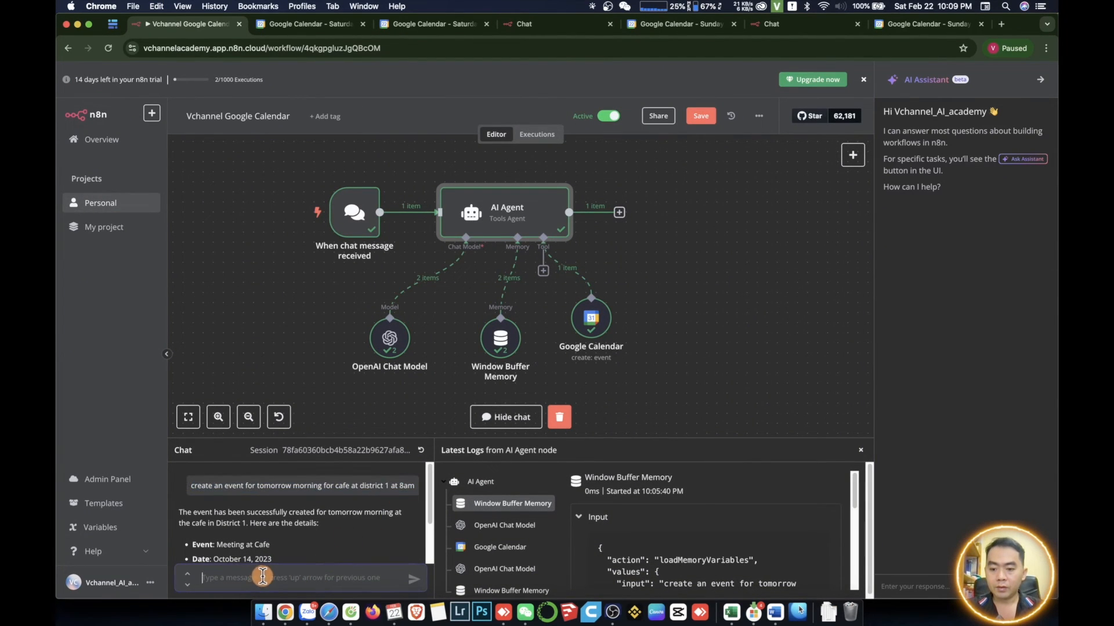
{"action": "key", "text": "ctrl+v"}
{"action": "left_click", "coordinate": [385, 573]}
{"action": "key", "text": "Left"}
{"action": "key", "text": "Left"}
{"action": "key", "text": "Left"}
{"action": "key", "text": "BackSpace"}
{"action": "key", "text": "BackSpace"}
{"action": "key", "text": "BackSpace"}
{"action": "key", "text": "BackSpace"}
{"action": "type", "text": "dinn"}
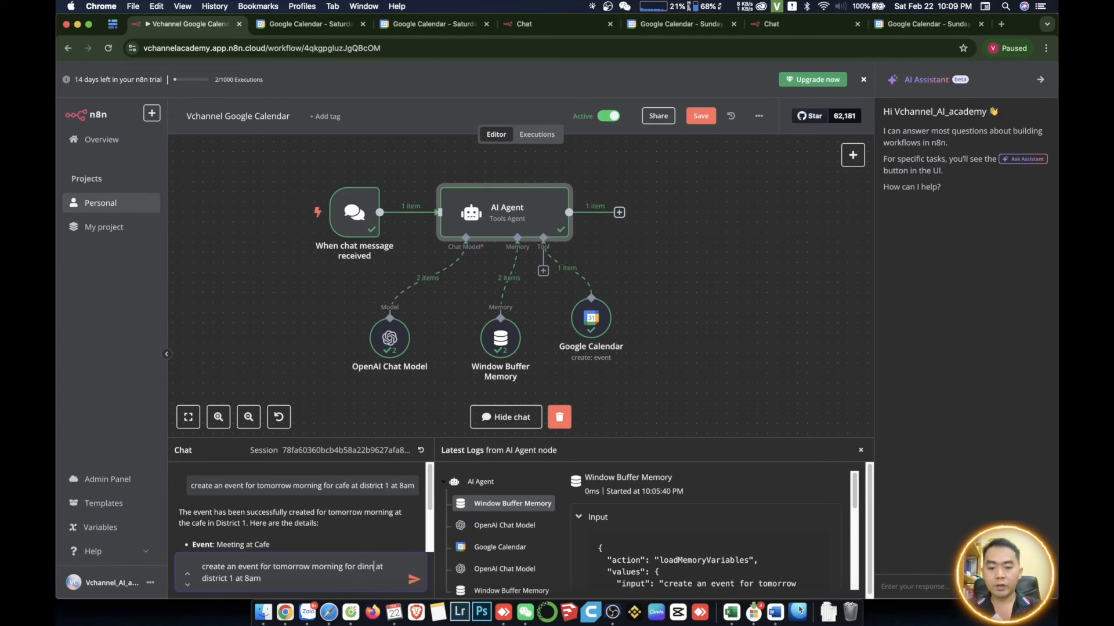
{"action": "type", "text": "er with part"}
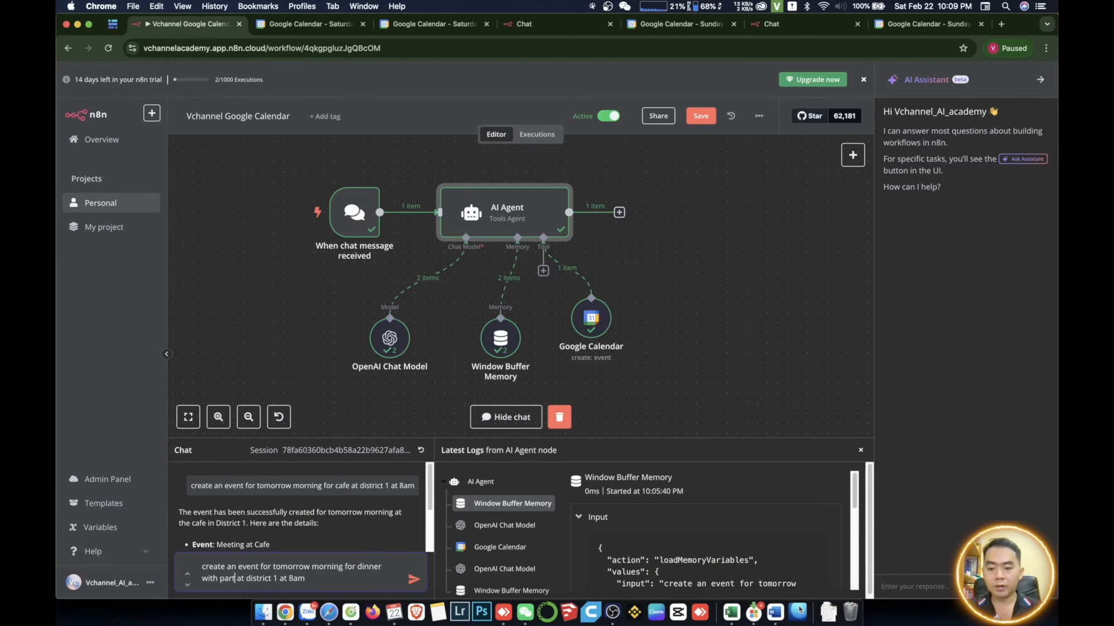
{"action": "key", "text": "Return"}
- Review the event details in the reply, verify the dinner event in Google Calendar on February 23, 2025, and return to the workflow
{"action": "left_click_drag", "start_coordinate": [229, 522], "coordinate": [254, 525]}
{"action": "scroll", "coordinate": [288, 523], "scroll_direction": "down", "scroll_amount": 1}
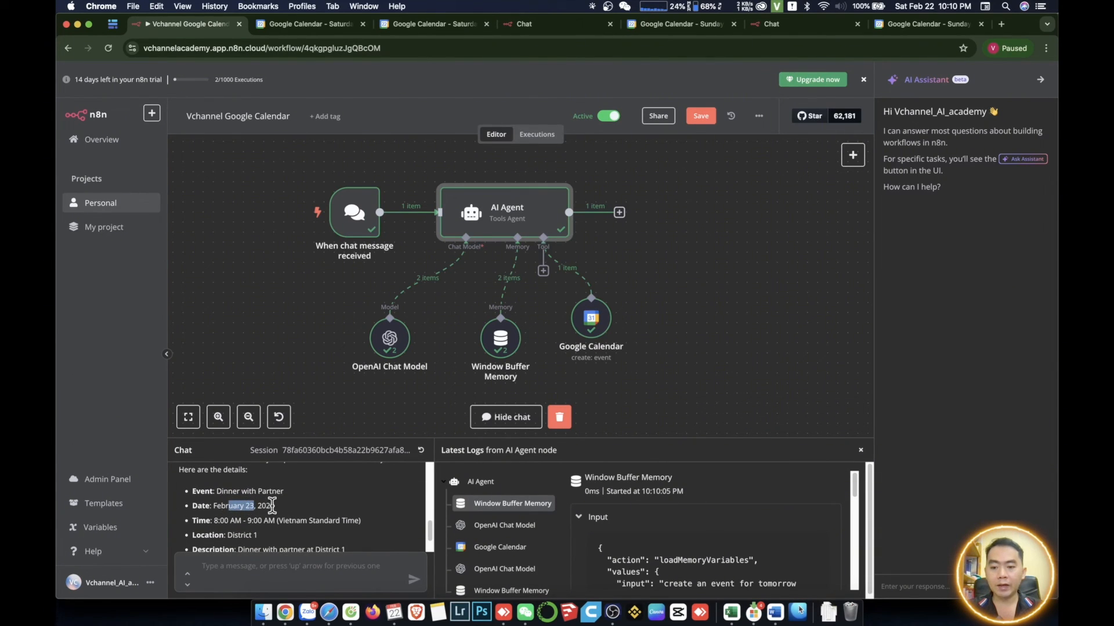
{"action": "scroll", "coordinate": [360, 516], "scroll_direction": "down", "scroll_amount": 1}
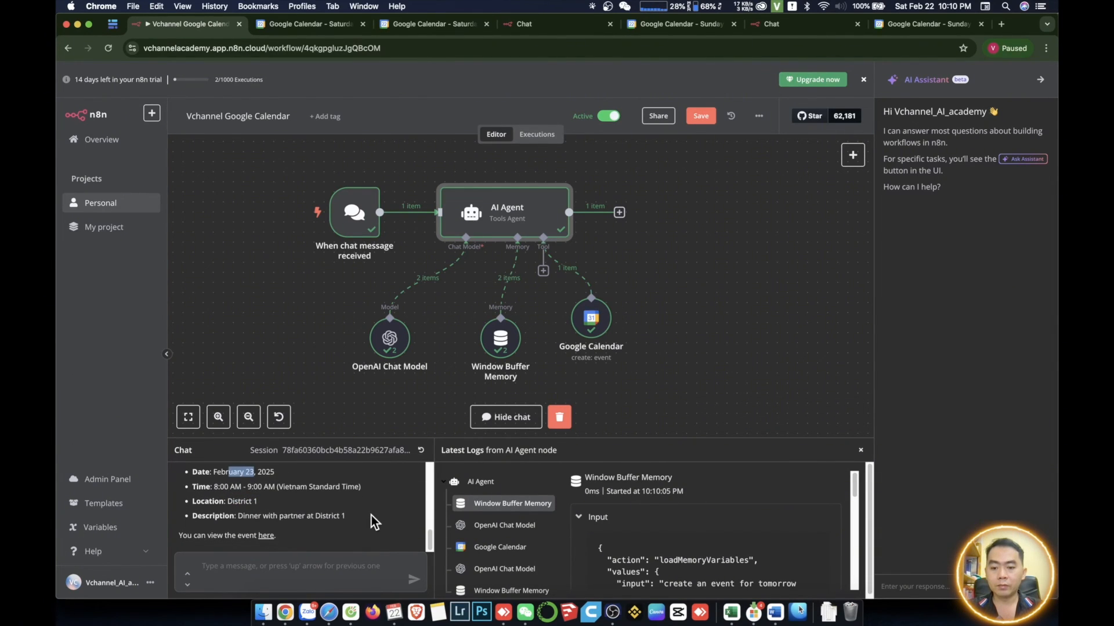
{"action": "left_click", "coordinate": [268, 536]}
{"action": "left_click", "coordinate": [75, 256]}
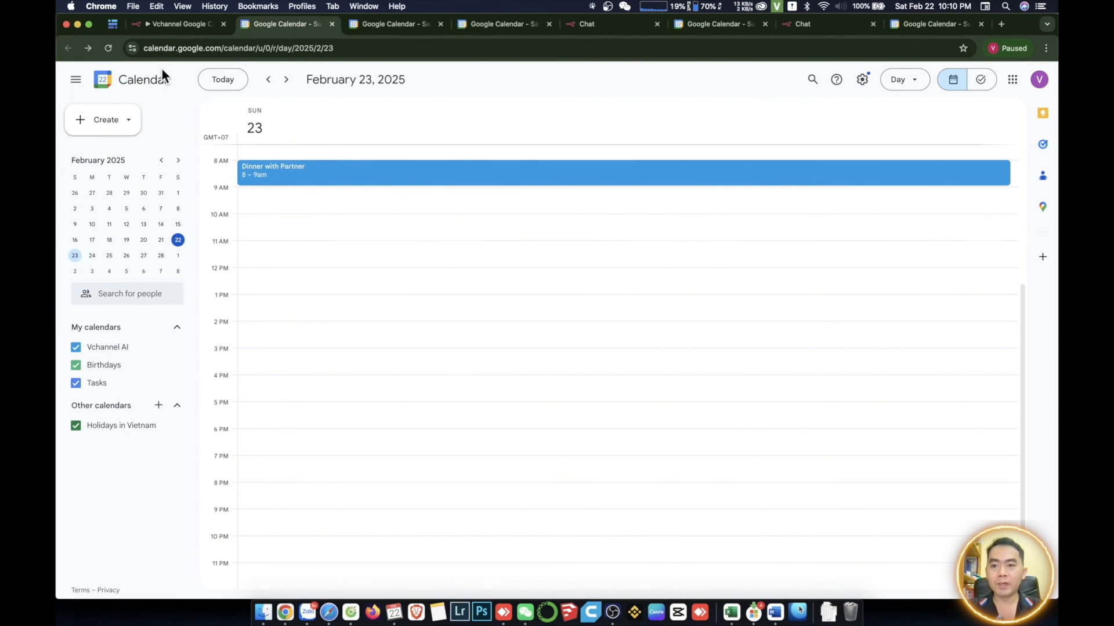
{"action": "left_click", "coordinate": [173, 24]}
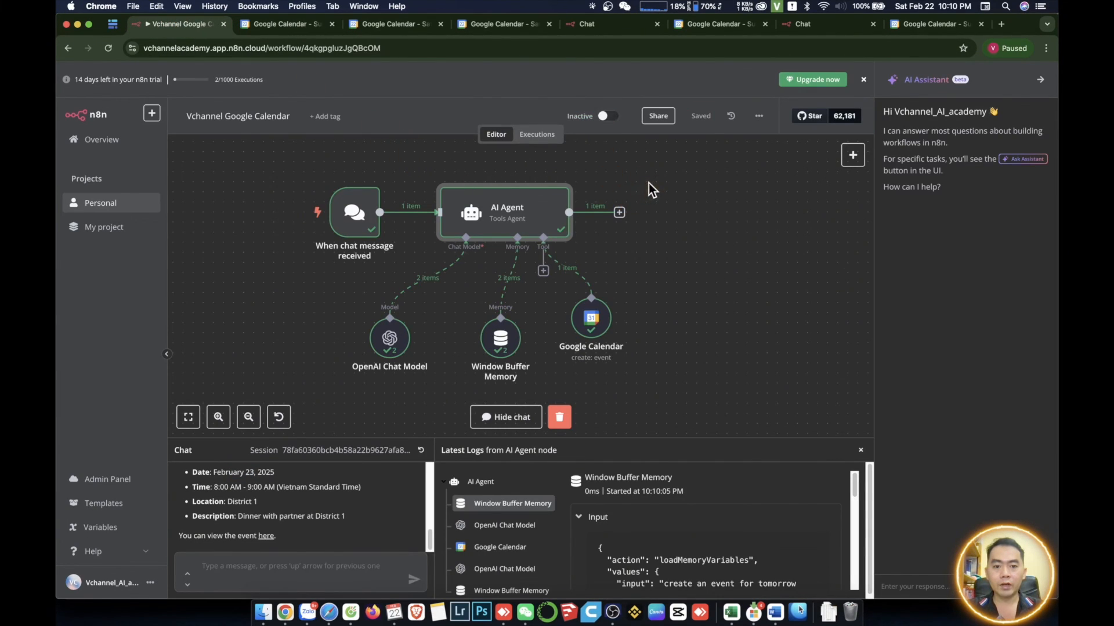
- Activate the Vchannel Google Calendar workflow and copy the public chat URL from the chat trigger node
{"action": "left_click", "coordinate": [619, 119]}
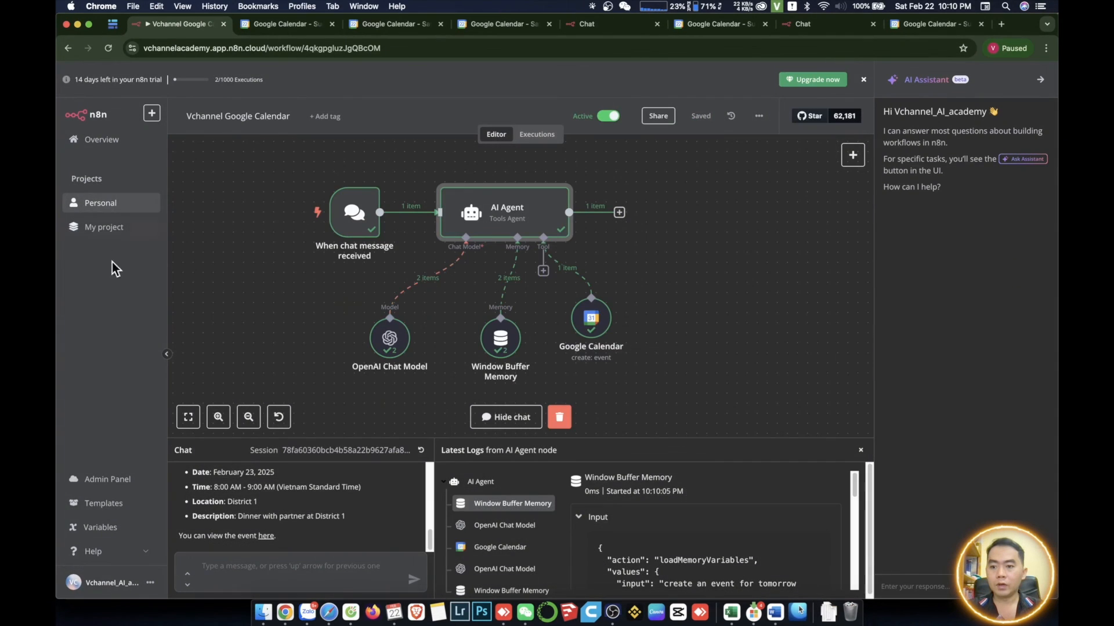
{"action": "double_click", "coordinate": [352, 217]}
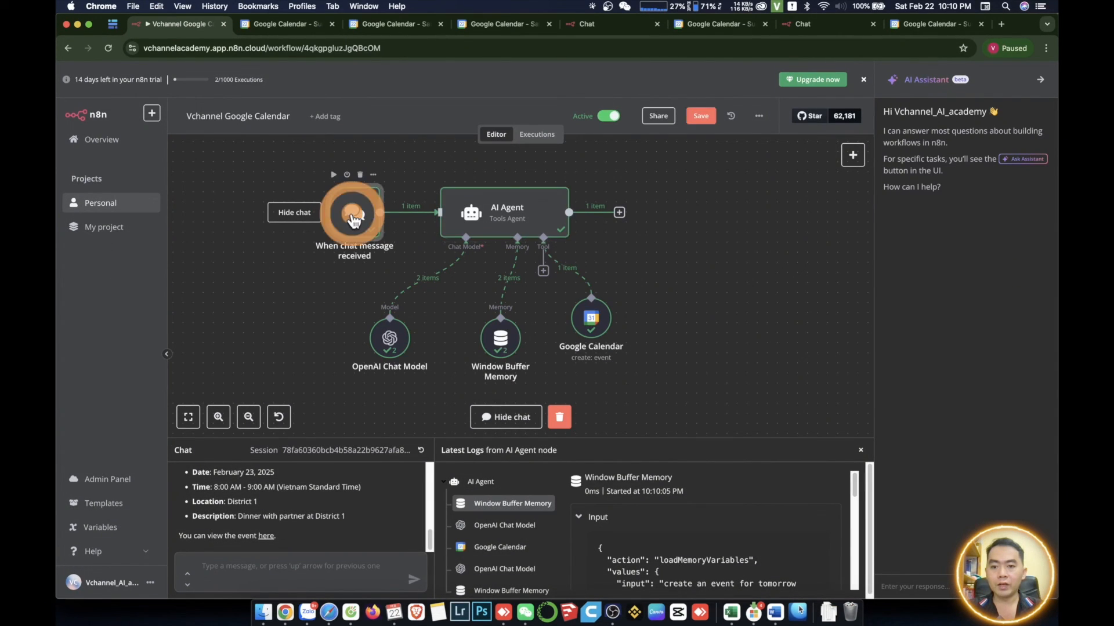
{"action": "left_click", "coordinate": [101, 166]}
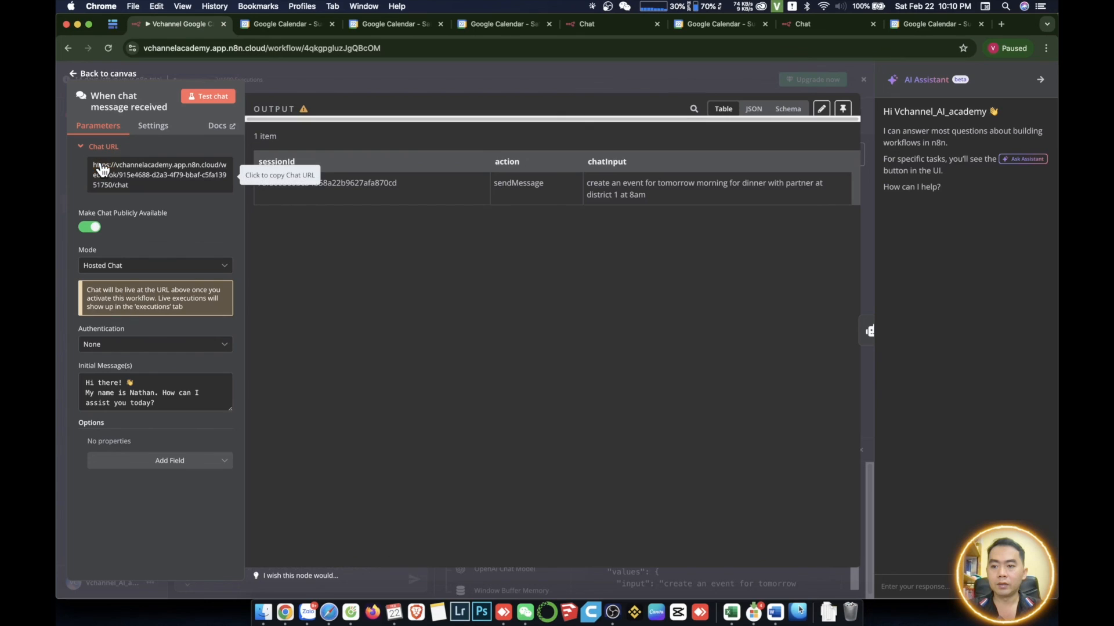
{"action": "left_click", "coordinate": [137, 184]}
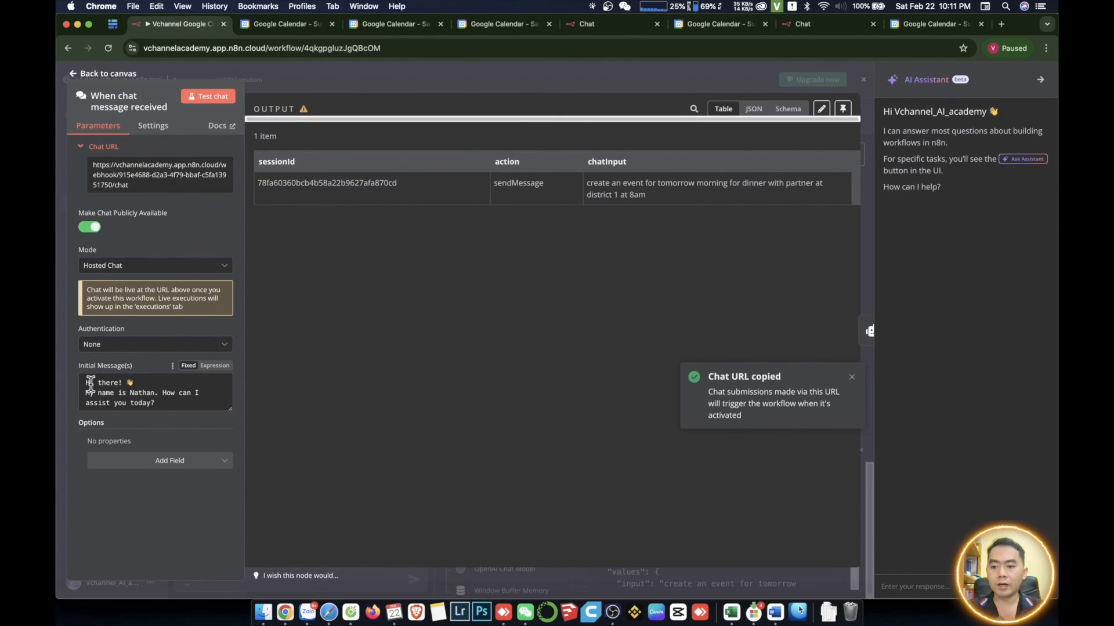
- Replace the assistant's name in the chat trigger's initial message with "Vchannel AI" and save the workflow
{"action": "double_click", "coordinate": [142, 393]}
{"action": "left_click", "coordinate": [360, 390]}
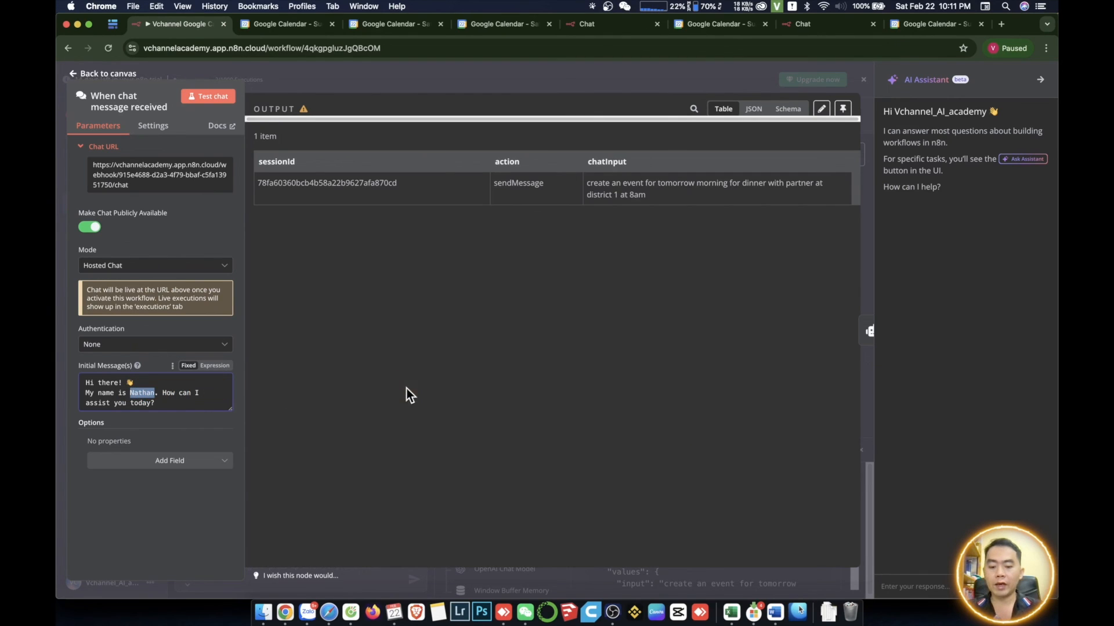
{"action": "type", "text": "Vchannekl"}
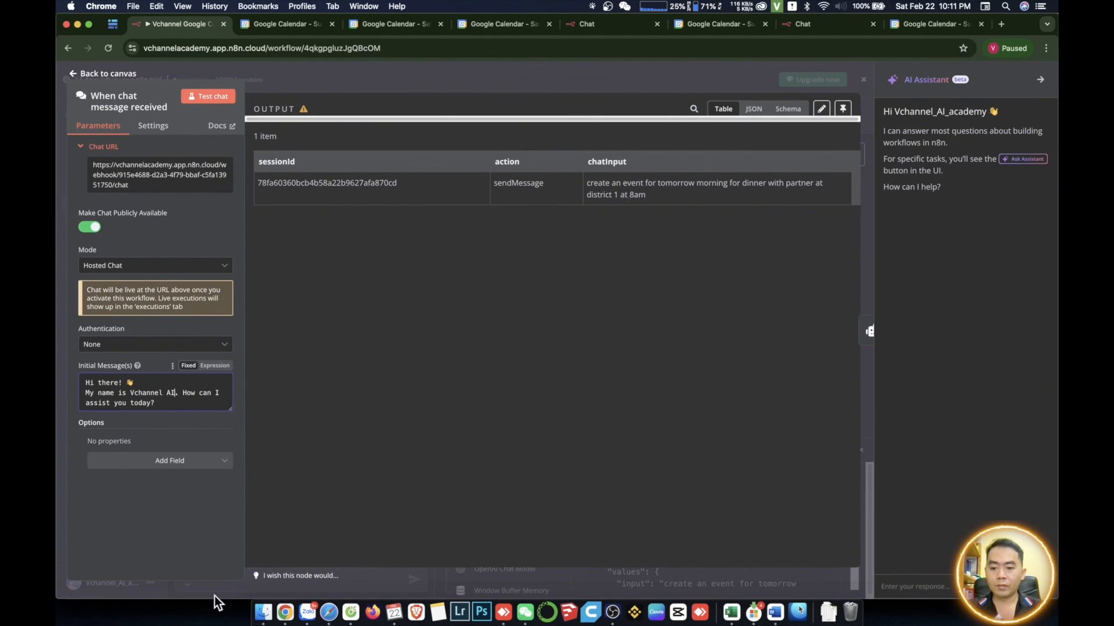
{"action": "left_click", "coordinate": [214, 597]}
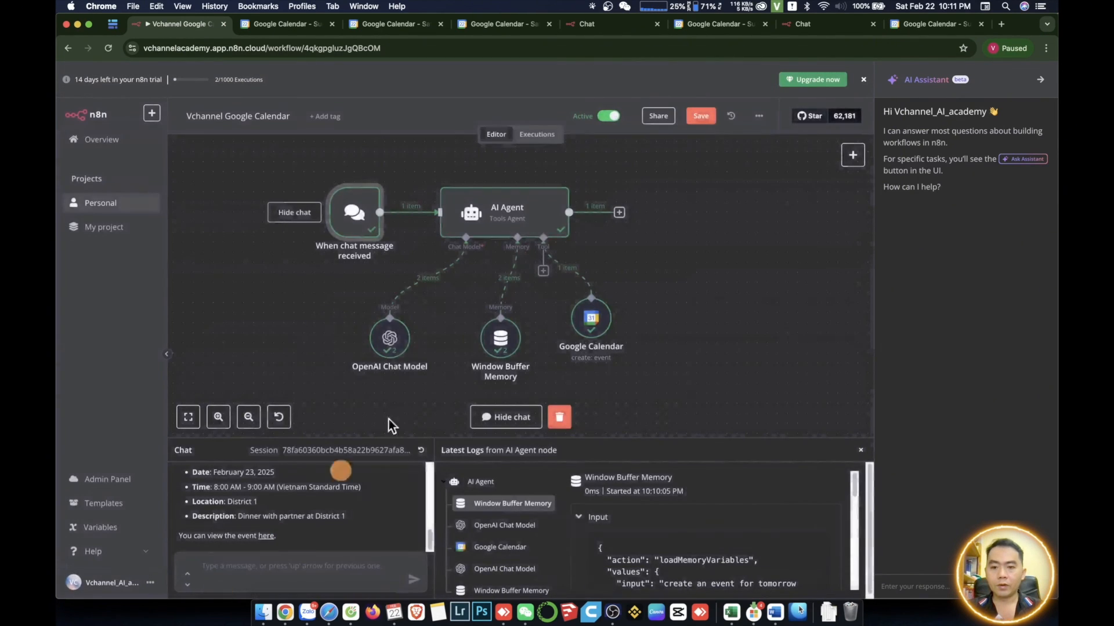
{"action": "left_click", "coordinate": [705, 118]}
- Load the copied chat URL in a new browser tab to open the hosted chat page
{"action": "left_click", "coordinate": [903, 26]}
{"action": "left_click", "coordinate": [997, 24]}
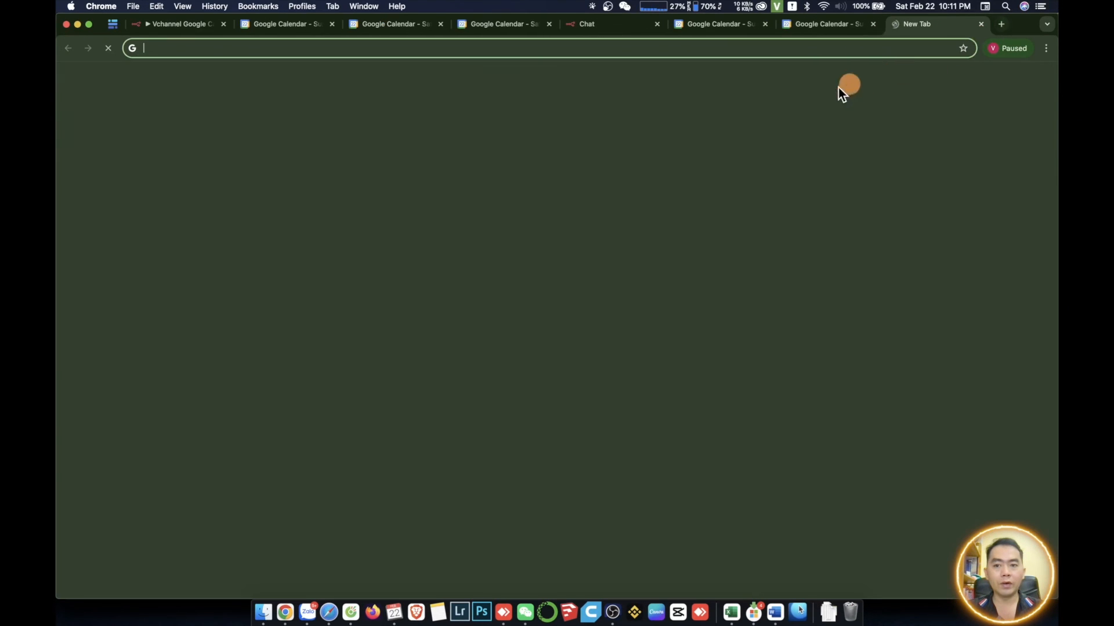
{"action": "key", "text": "super+v"}
{"action": "key", "text": "Return"}
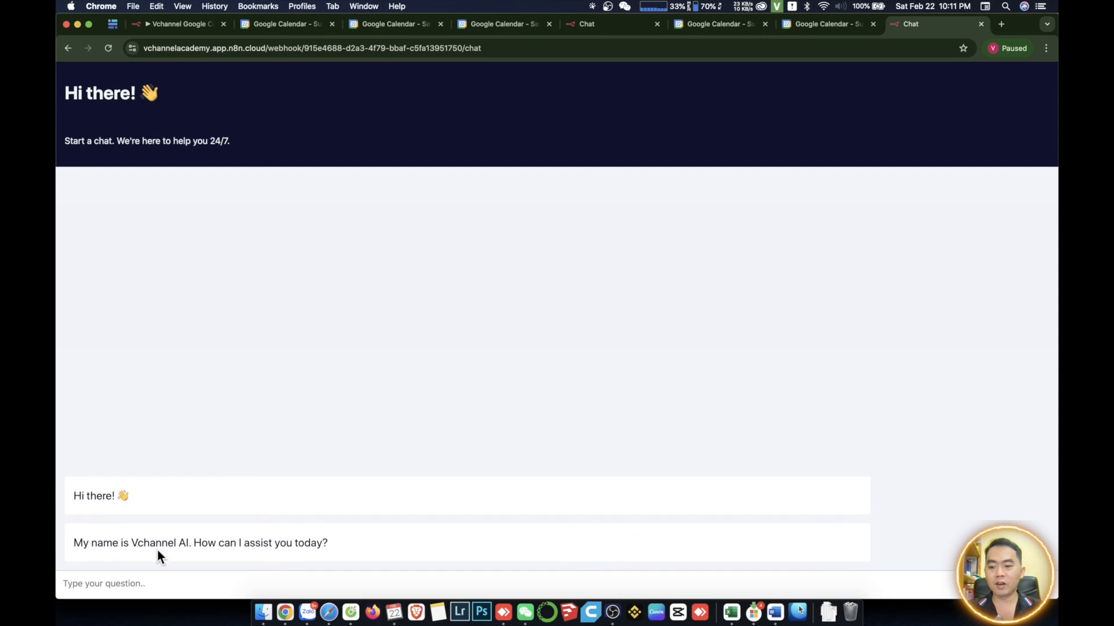
- Send the chat message "Create an event for tomorrow morning for party with partner at district 1 at 8pm", adapting the earlier dinner request
{"action": "left_click", "coordinate": [223, 585]}
{"action": "key", "text": "super+v"}
{"action": "left_click", "coordinate": [63, 584]}
{"action": "type", "text": "C"}
{"action": "key", "text": "Right"}
{"action": "key", "text": "Right"}
{"action": "key", "text": "Right"}
{"action": "key", "text": "Right"}
{"action": "key", "text": "Right"}
{"action": "key", "text": "Right"}
{"action": "key", "text": "Right"}
{"action": "key", "text": "Right"}
{"action": "key", "text": "Right"}
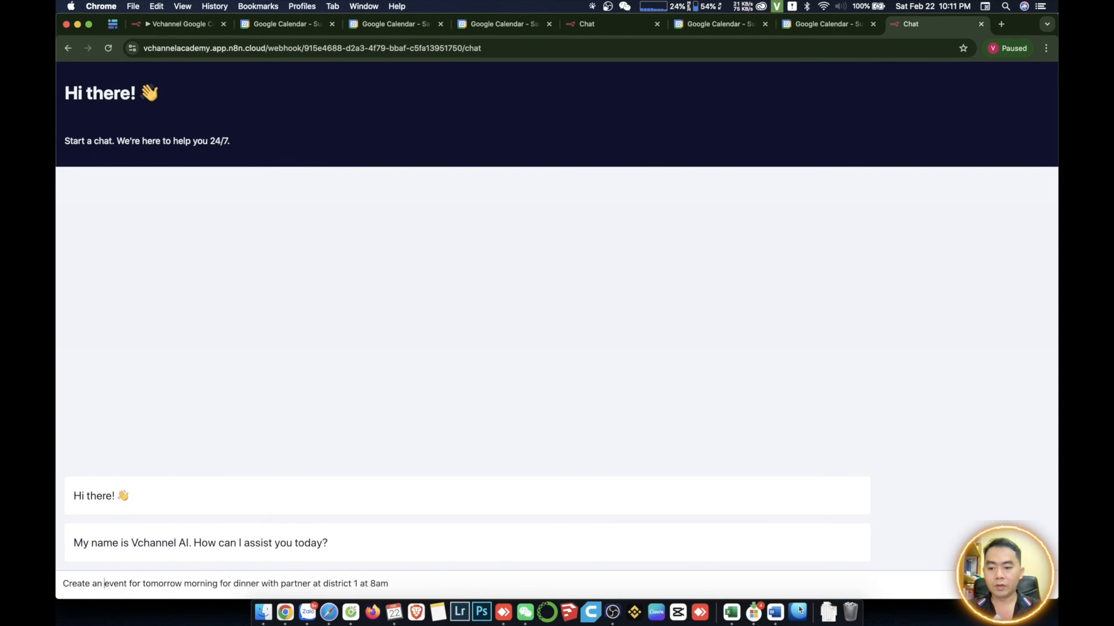
{"action": "type", "text": "8"}
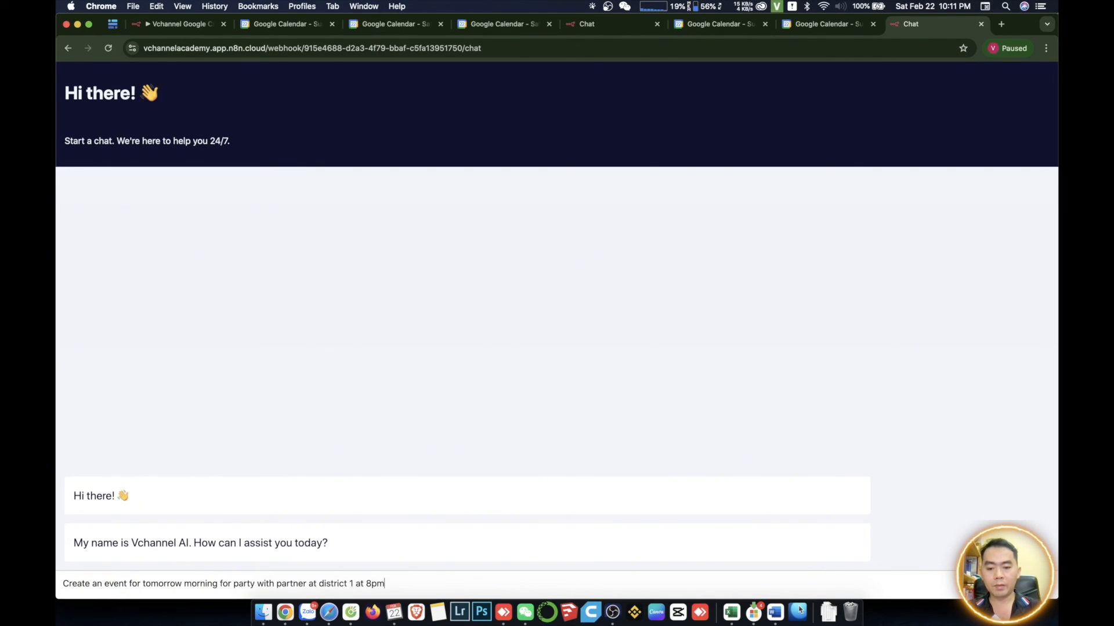
{"action": "type", "text": "pm"}
{"action": "key", "text": "Return"}
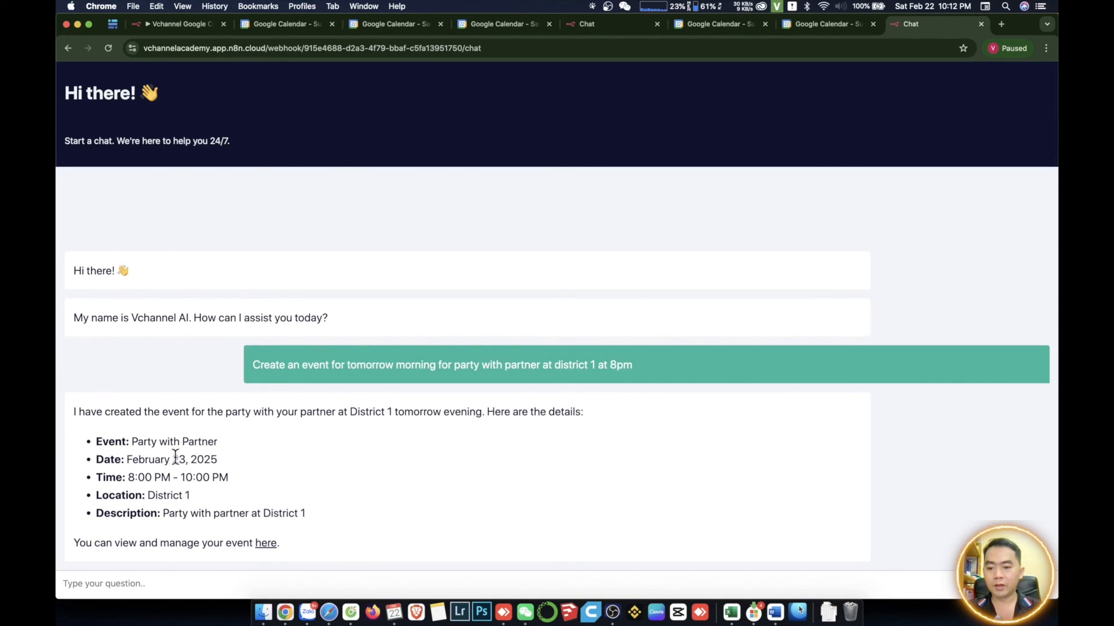
- Open the party event from the chat reply's link and compare its date, time and description in Google Calendar with the reply
{"action": "left_click", "coordinate": [264, 544]}
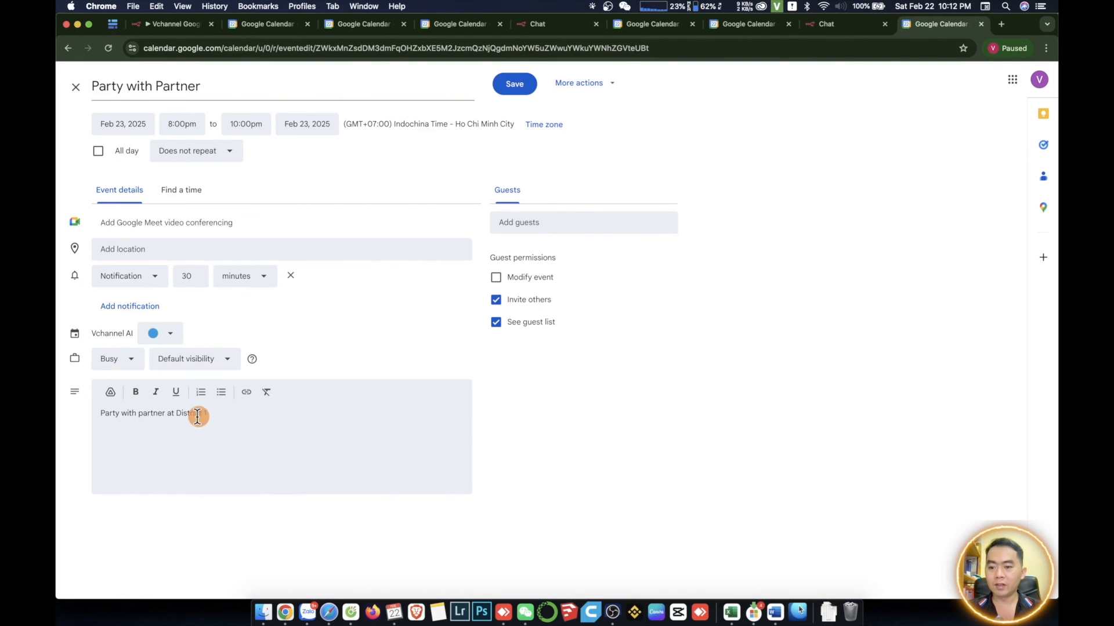
{"action": "left_click", "coordinate": [981, 24]}
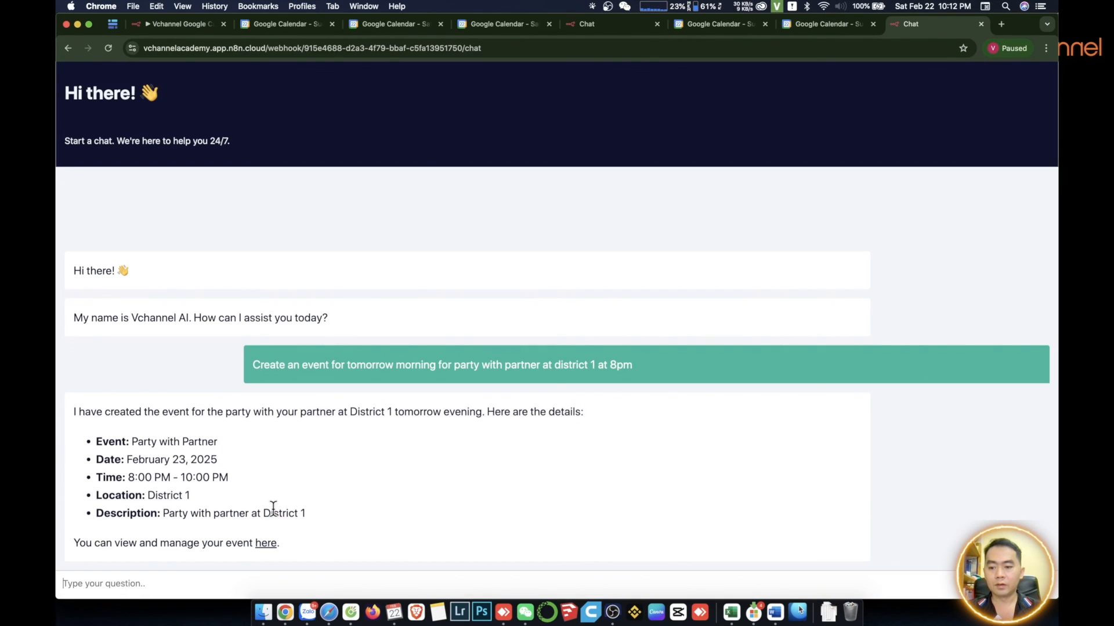
{"action": "left_click", "coordinate": [262, 547]}
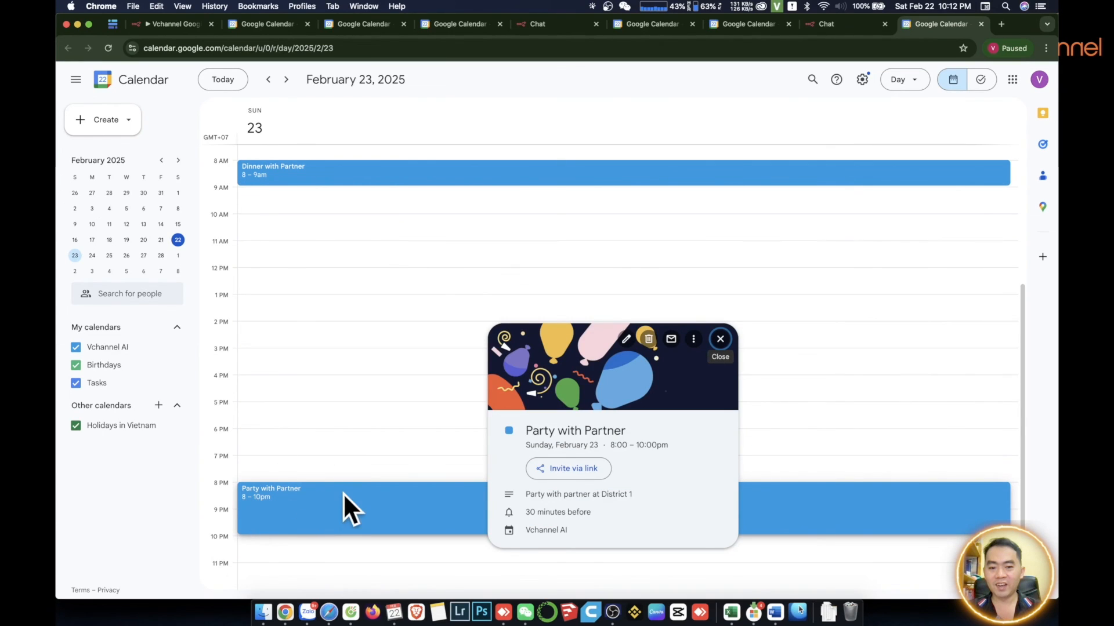
{"action": "left_click", "coordinate": [829, 24]}
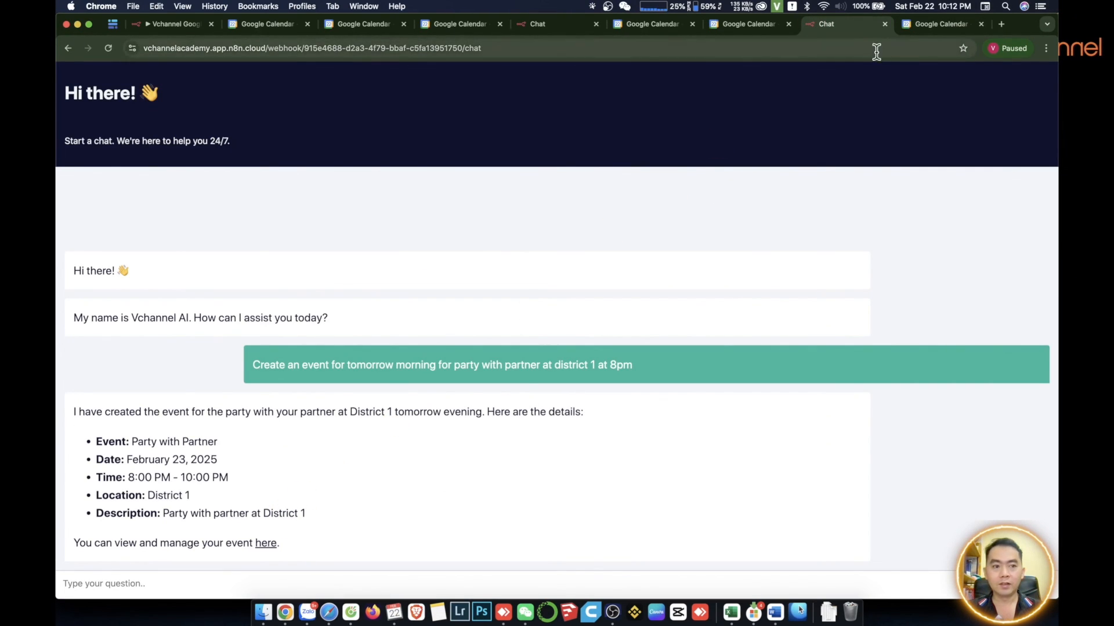
{"action": "left_click", "coordinate": [934, 24]}
{"action": "double_click", "coordinate": [366, 522]}
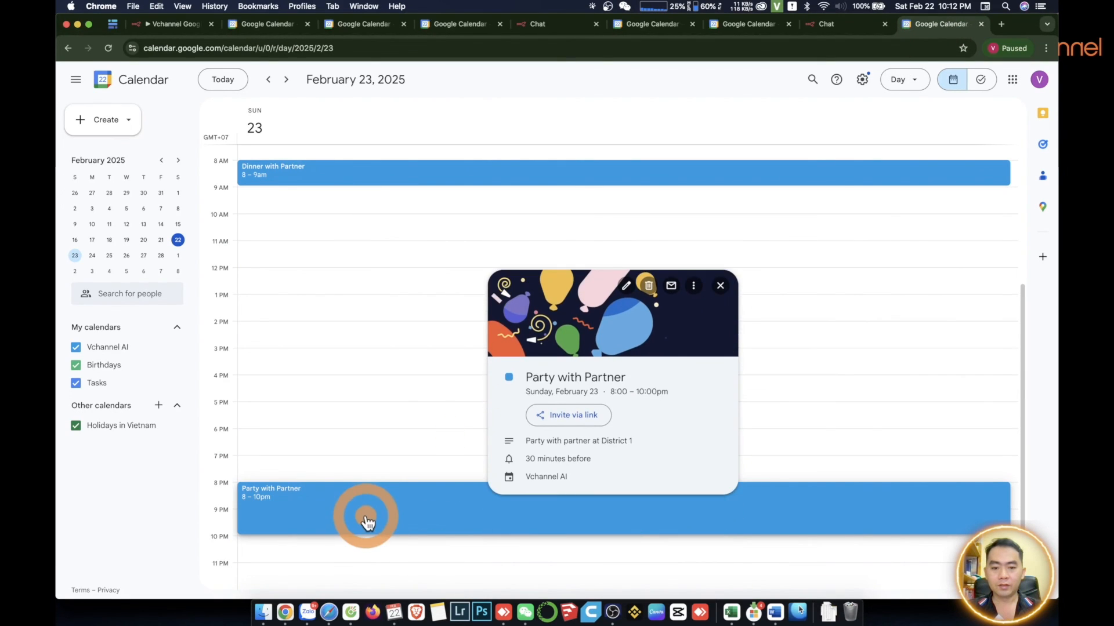